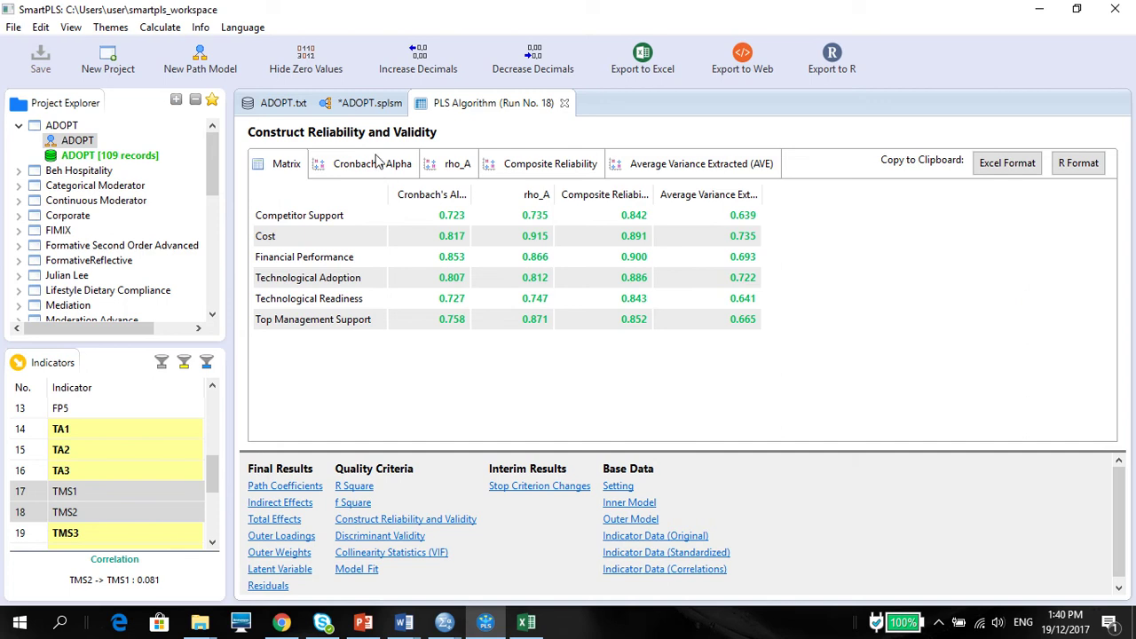
Bring up the PowerPoint notes that hold the measurement-model threshold slide.
left_click(364, 621)
View slide 38's loading, AVE, CR and Alpha cutoffs, then return to SmartPLS.
left_click(99, 344)
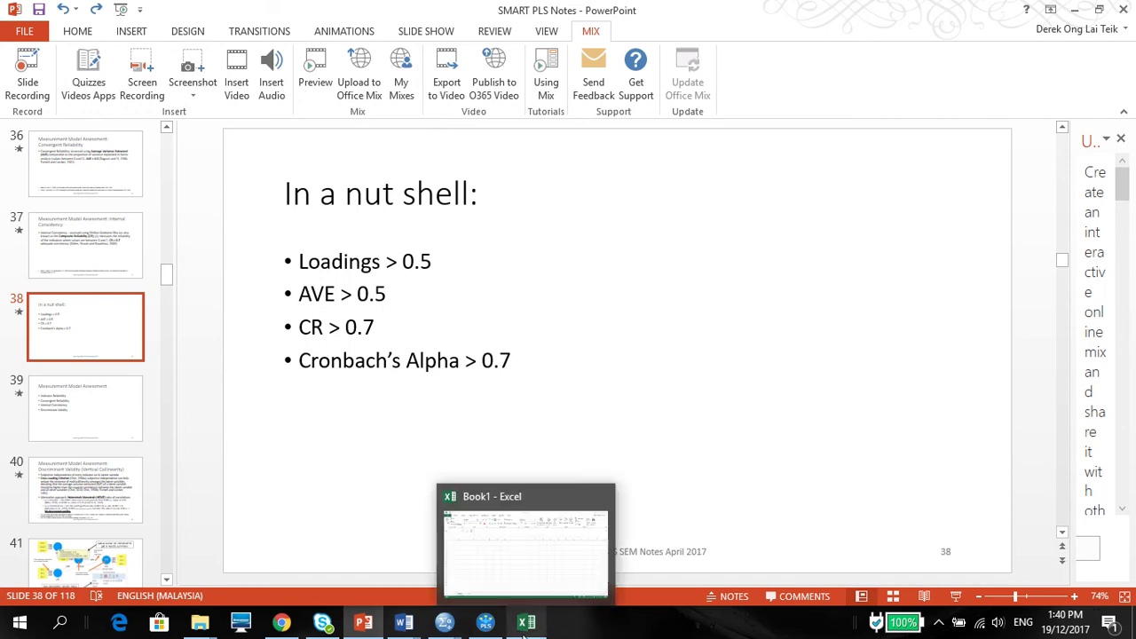
left_click(485, 622)
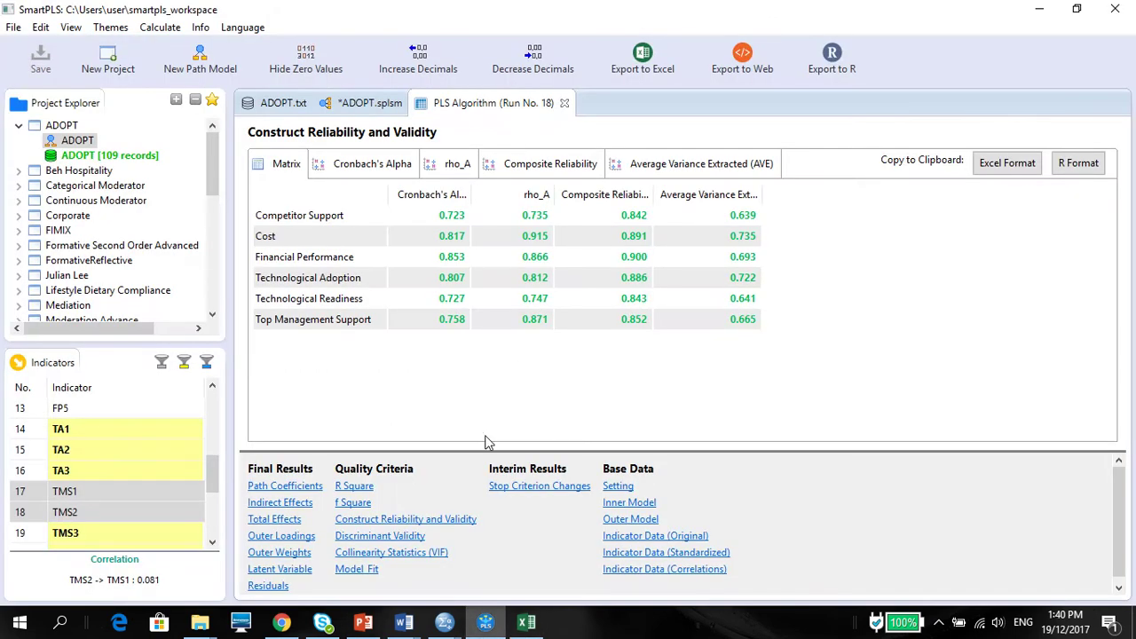
Show the PLS Algorithm Outer Loadings matrix and copy it in Excel format.
left_click(349, 105)
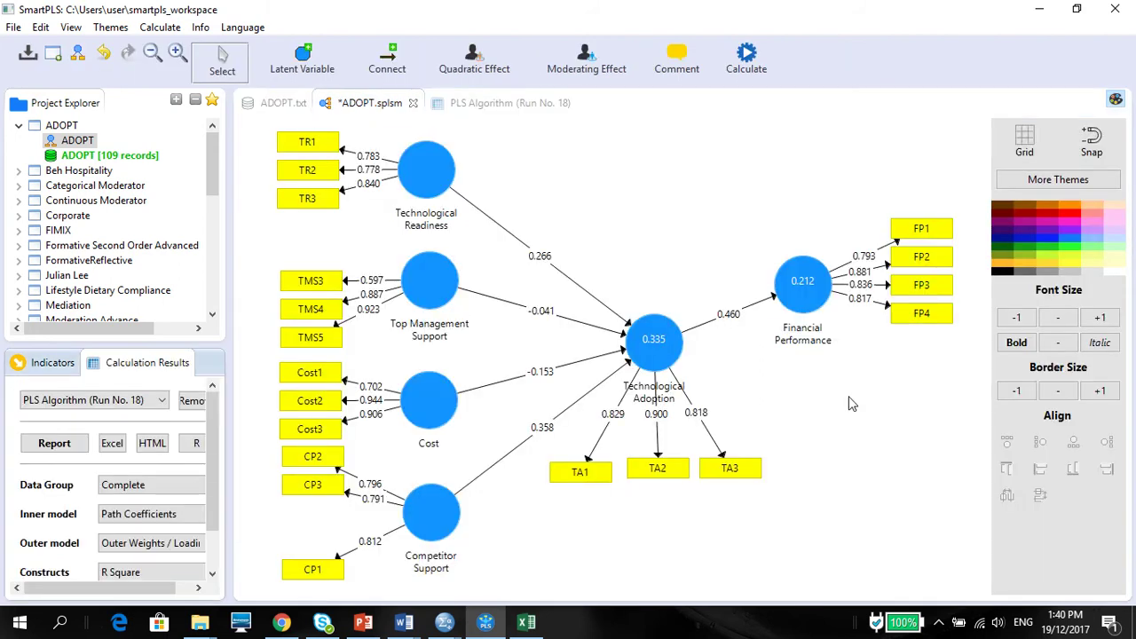
left_click(484, 105)
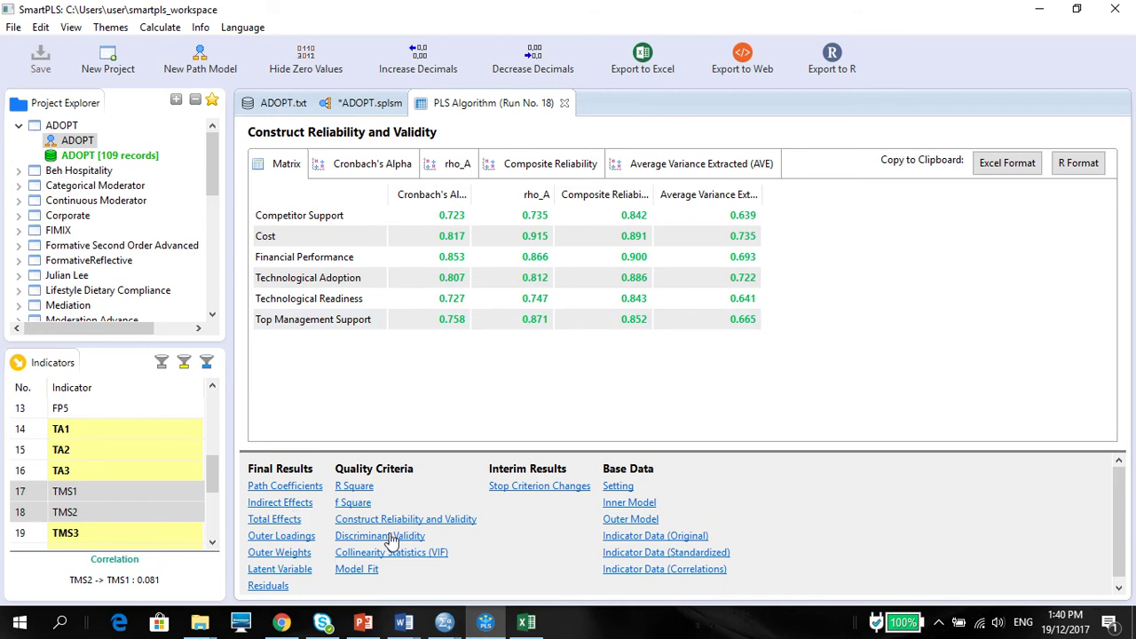
left_click(285, 537)
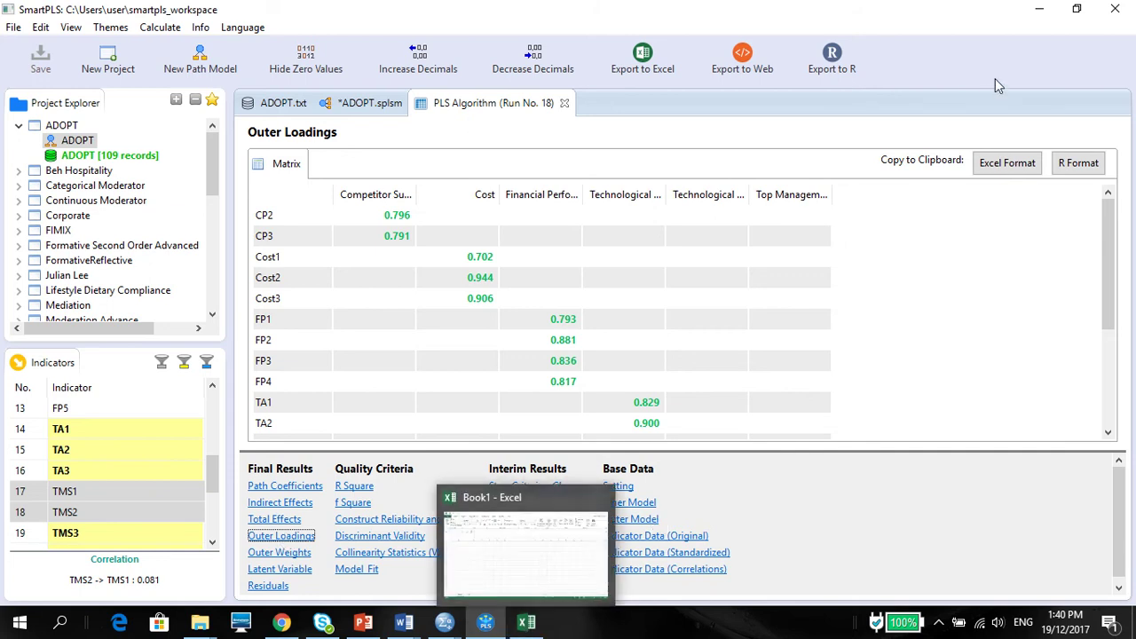
left_click(993, 171)
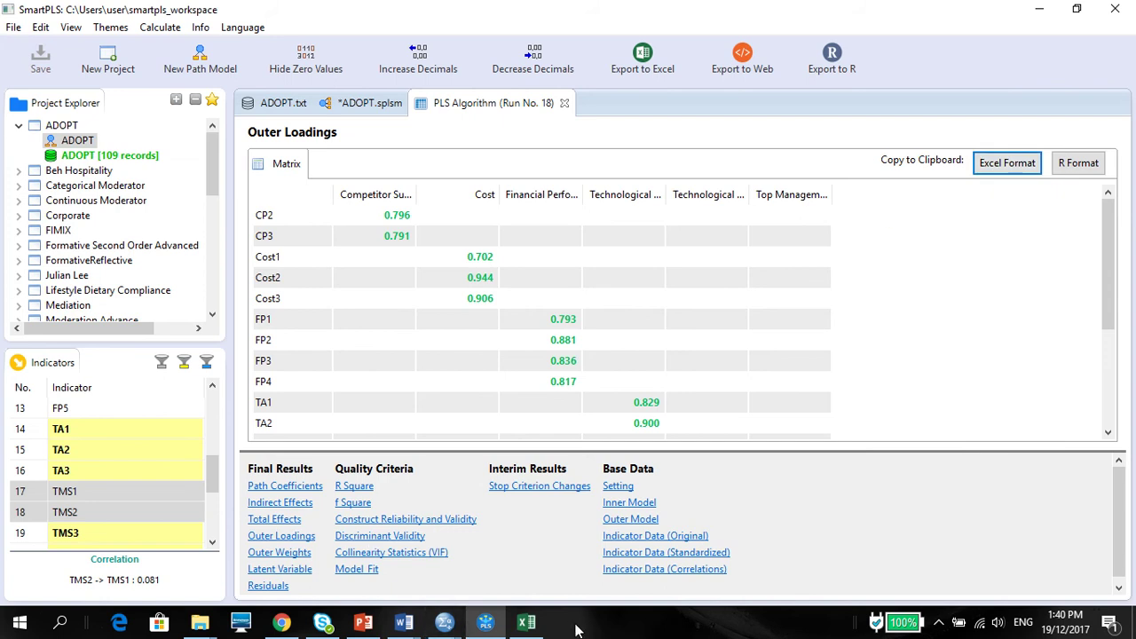
Paste the outer loadings matrix into Book1 at A3 using Keep Text Only.
left_click(527, 622)
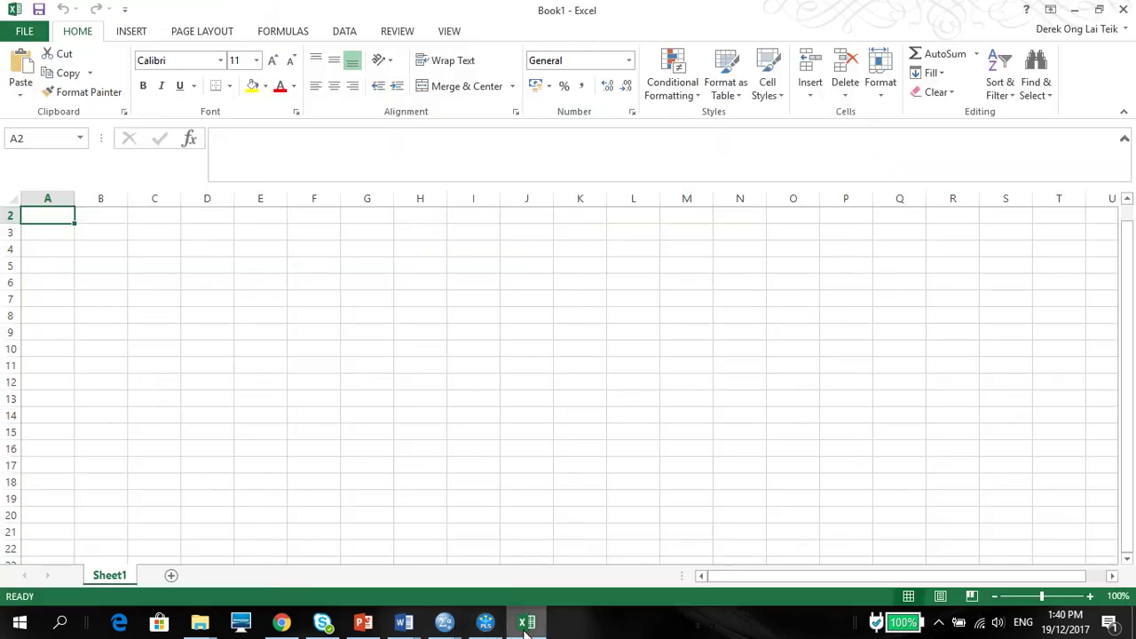
left_click(45, 240)
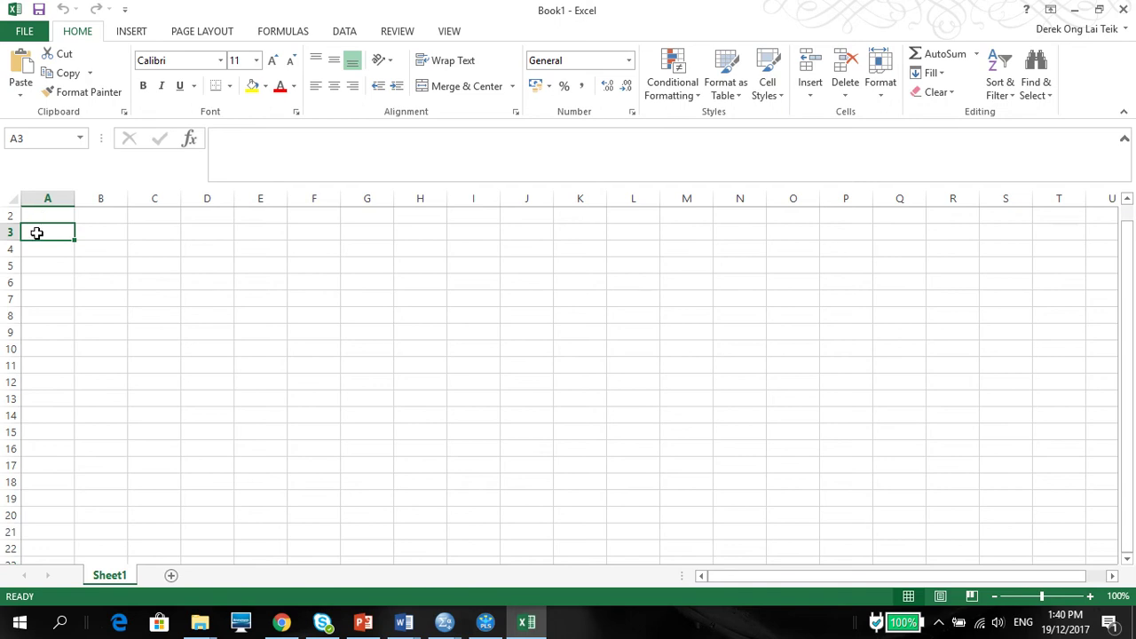
right_click(37, 235)
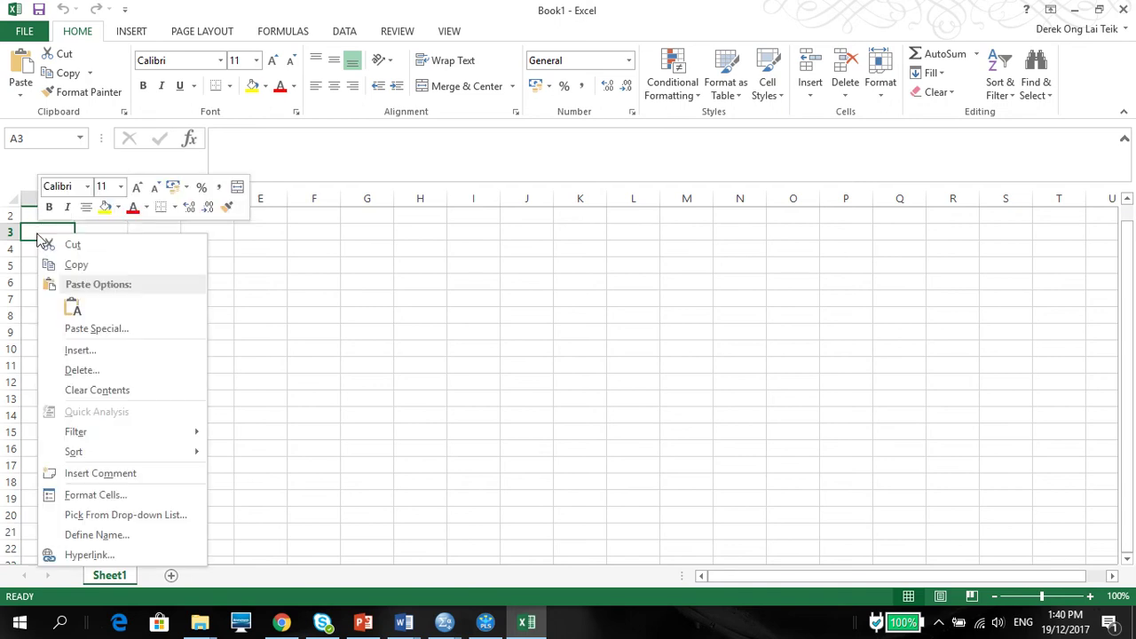
left_click(73, 310)
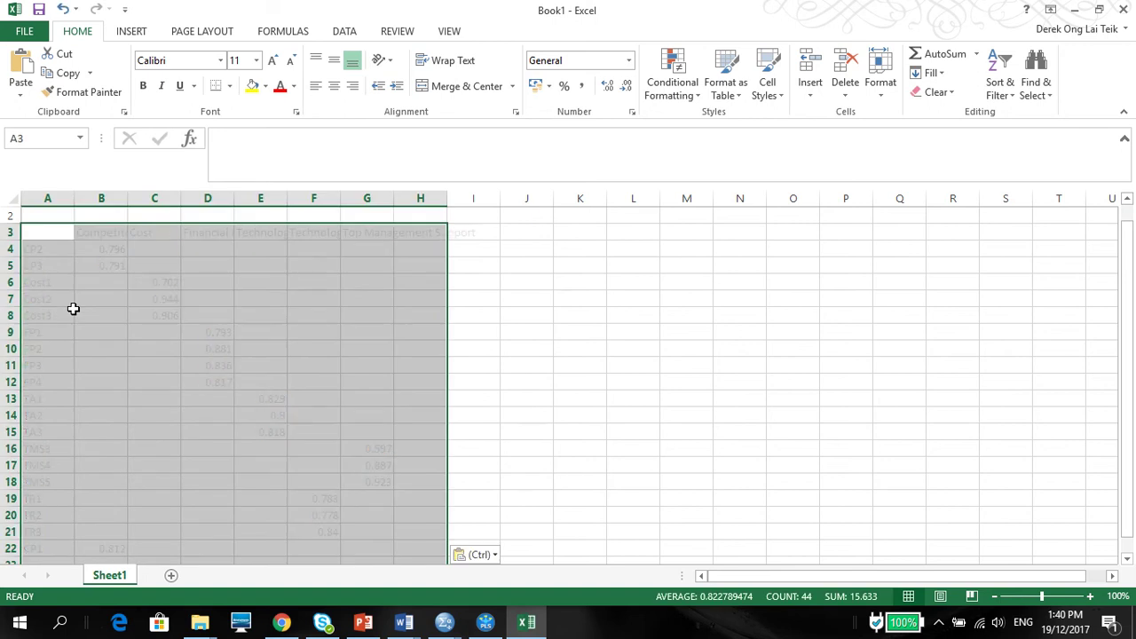
left_click(587, 234)
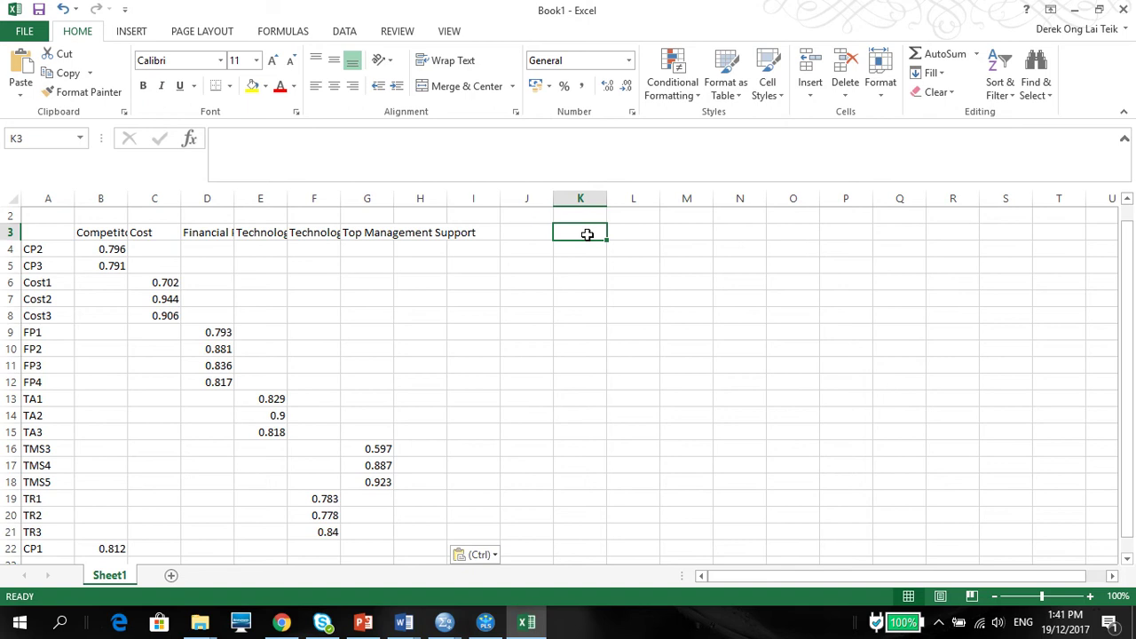
Enter the headers Items, Loadings, AVE, CR and Rho_A in cells L3 through P3.
left_click(623, 241)
type("Items")
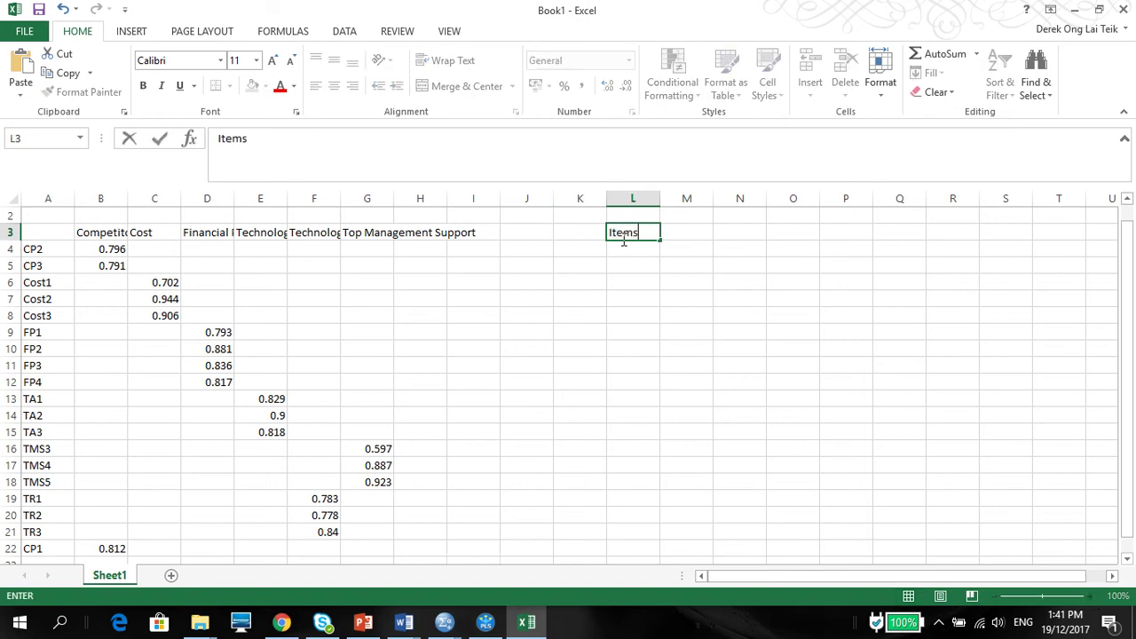
key("Return")
left_click(623, 238)
key("Tab")
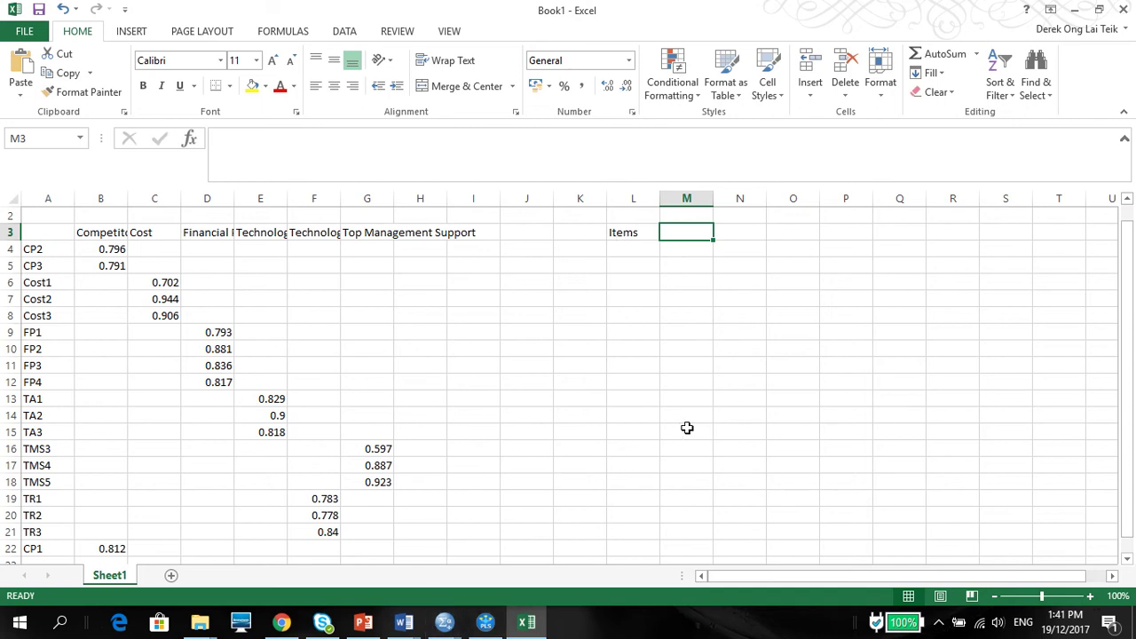
type("Loa")
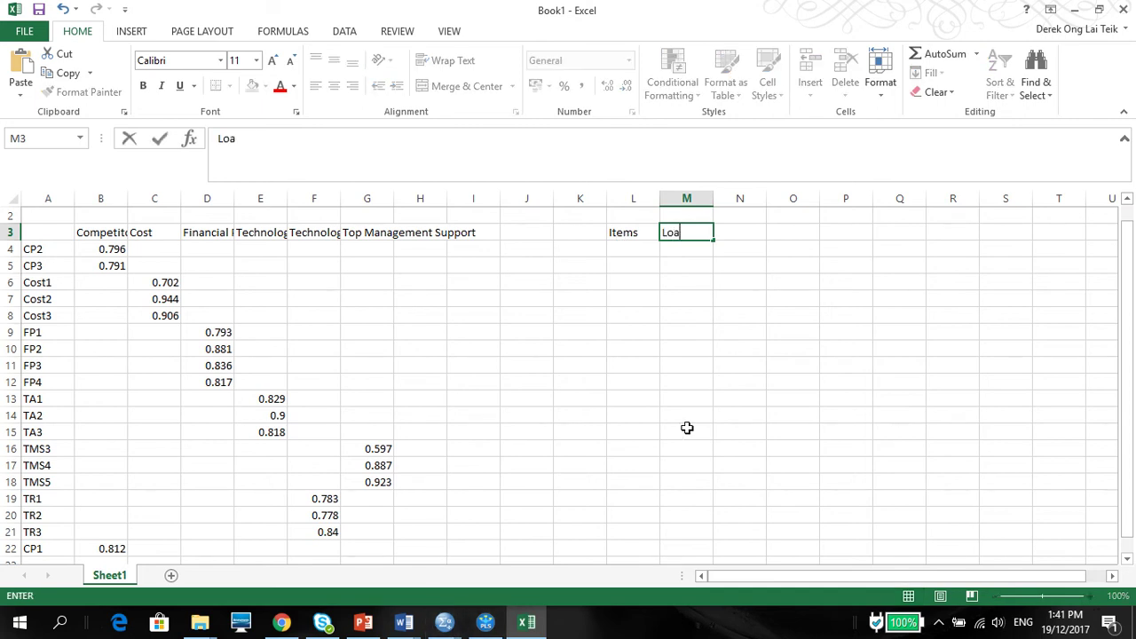
type("dings")
key("Tab")
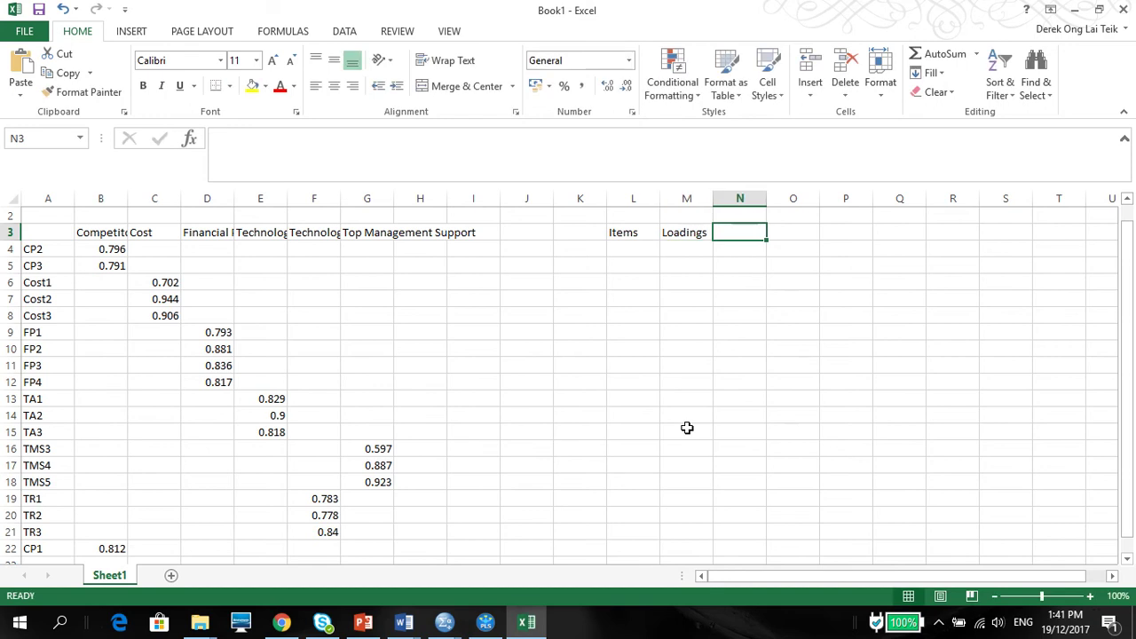
type("AVE")
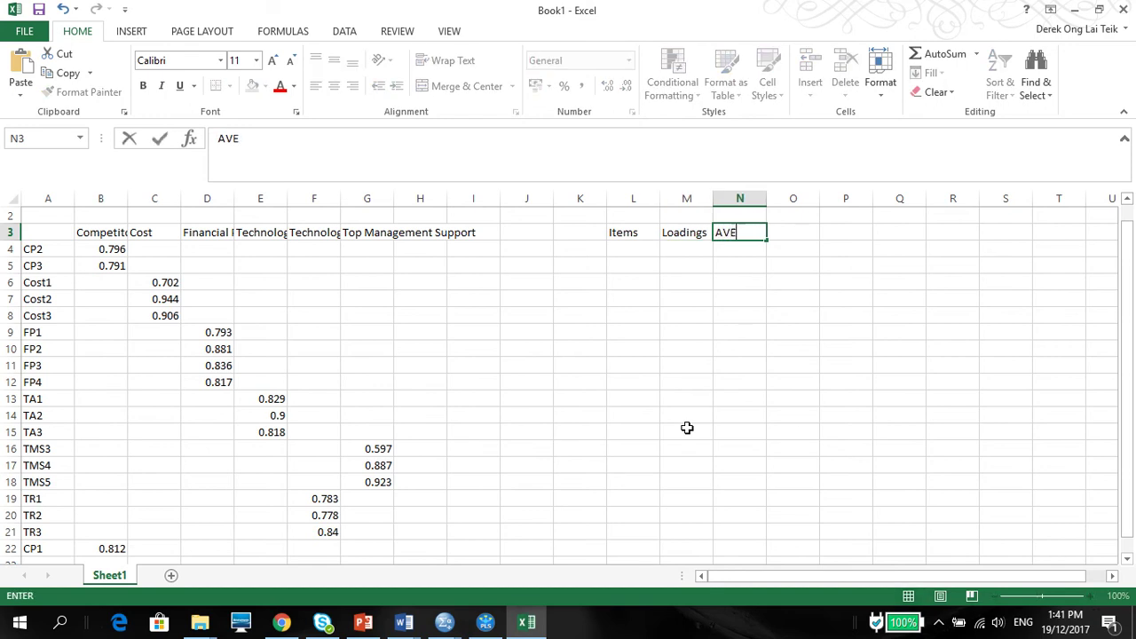
key("Tab")
type("CR")
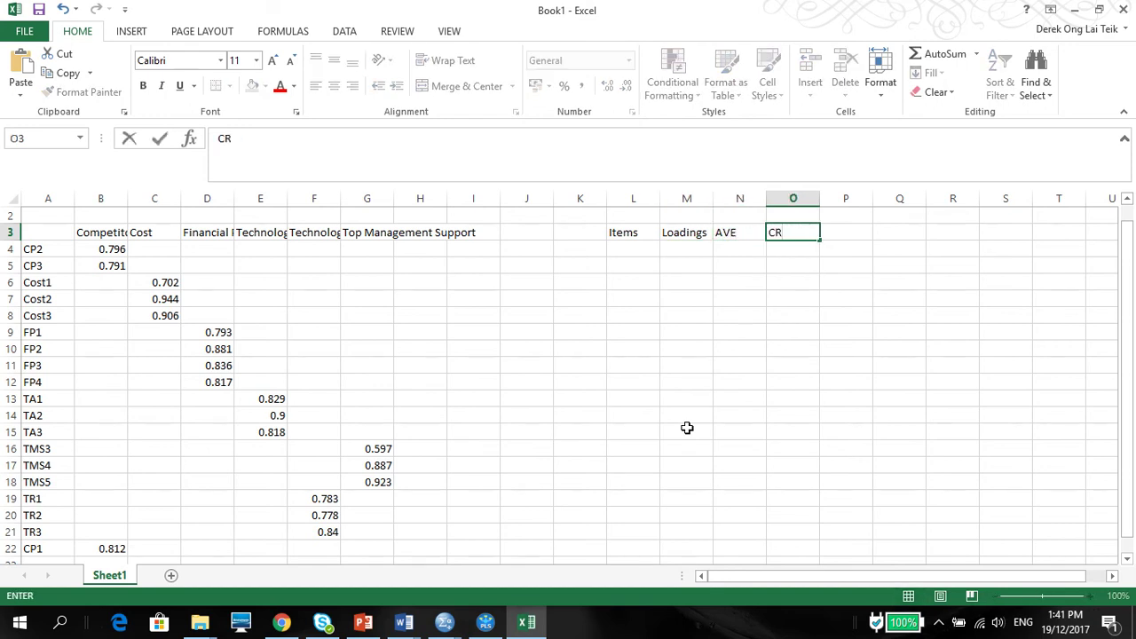
key("Tab")
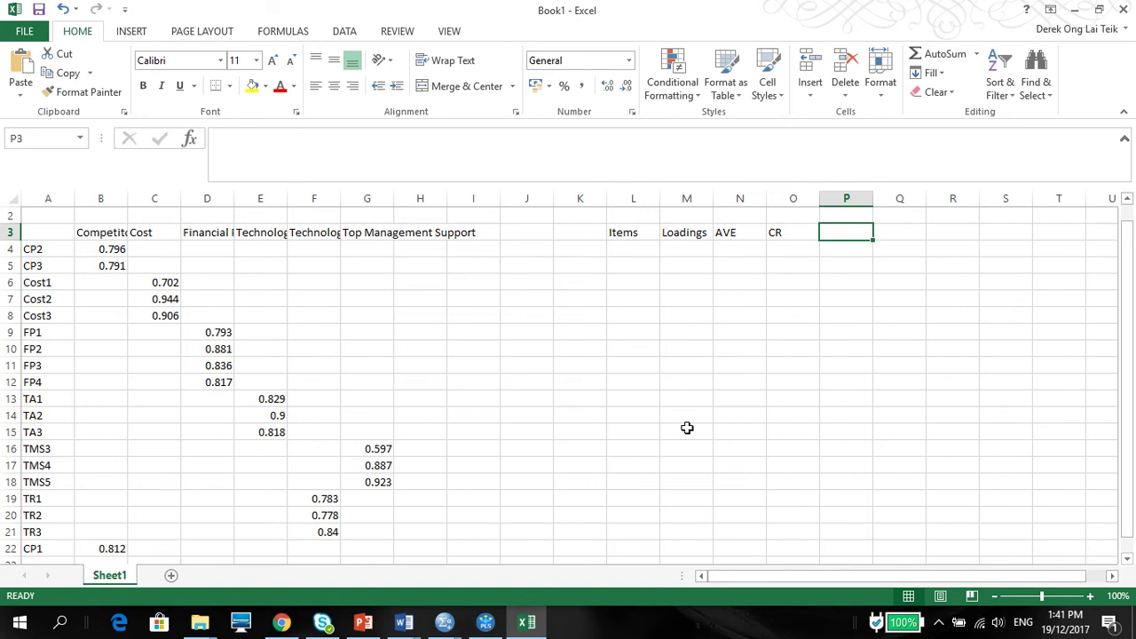
type("Rho_A")
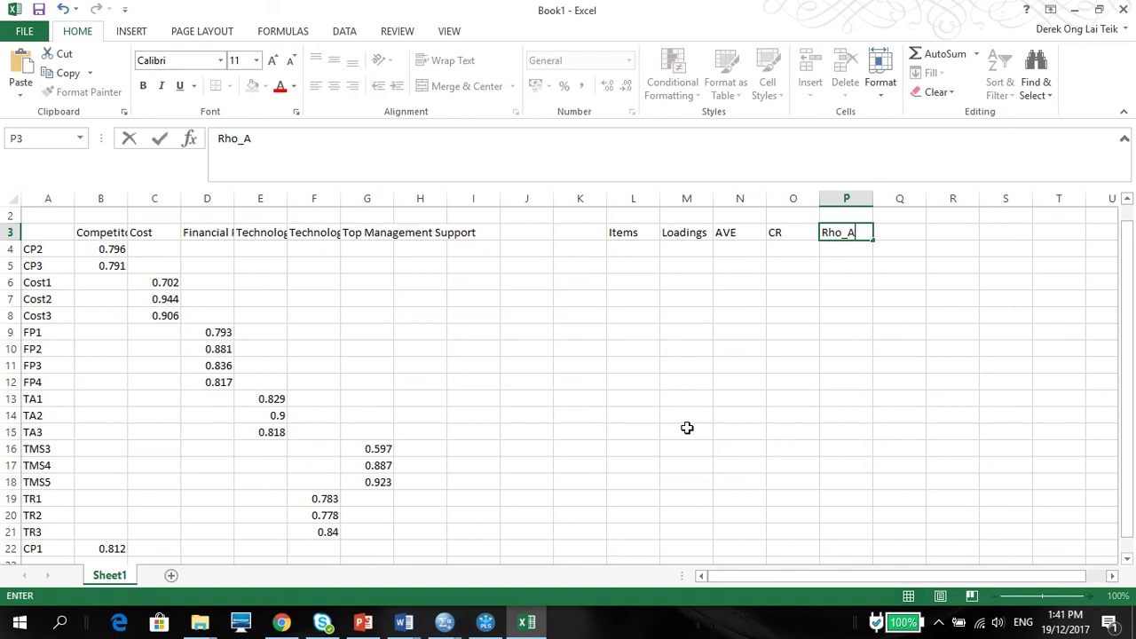
left_click(575, 251)
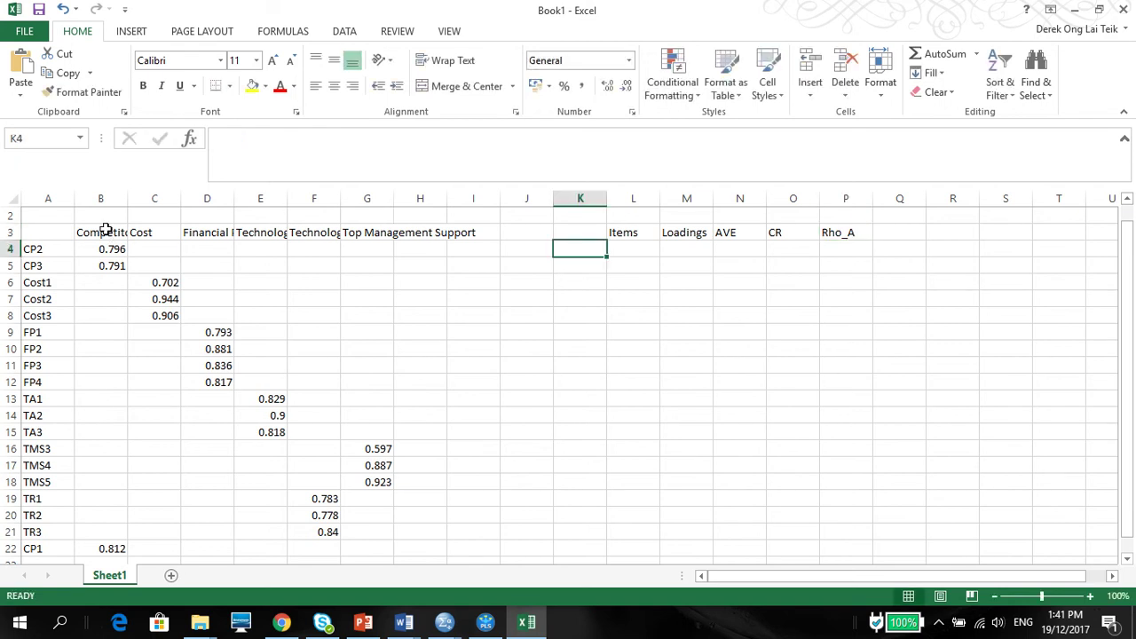
Switch to SmartPLS and view the ADOPT path model diagram.
left_click(484, 623)
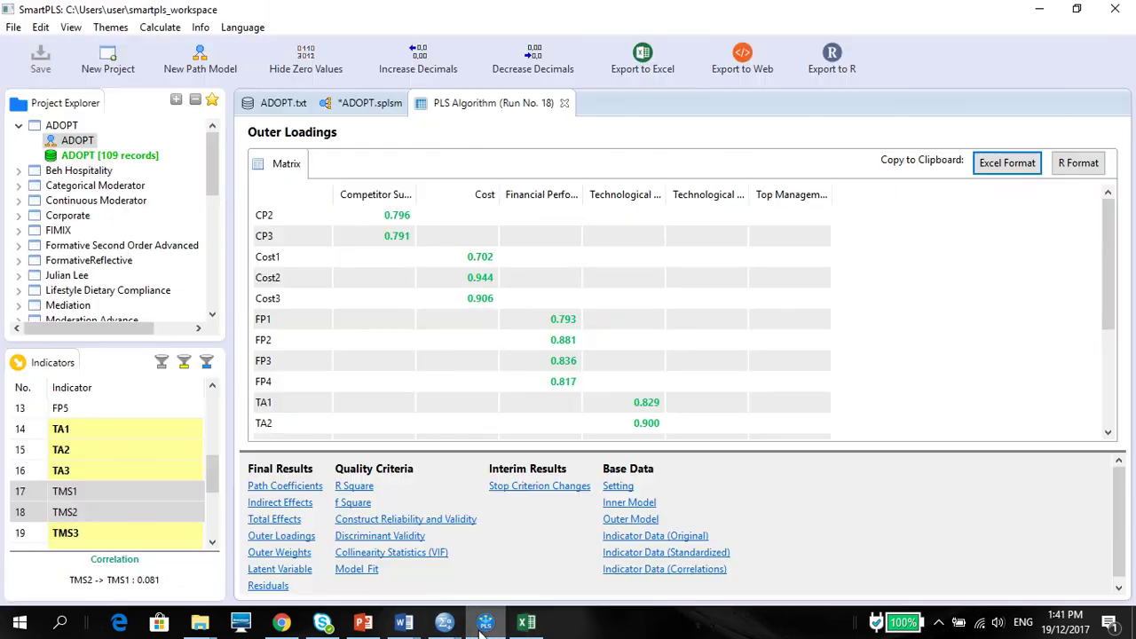
left_click(384, 105)
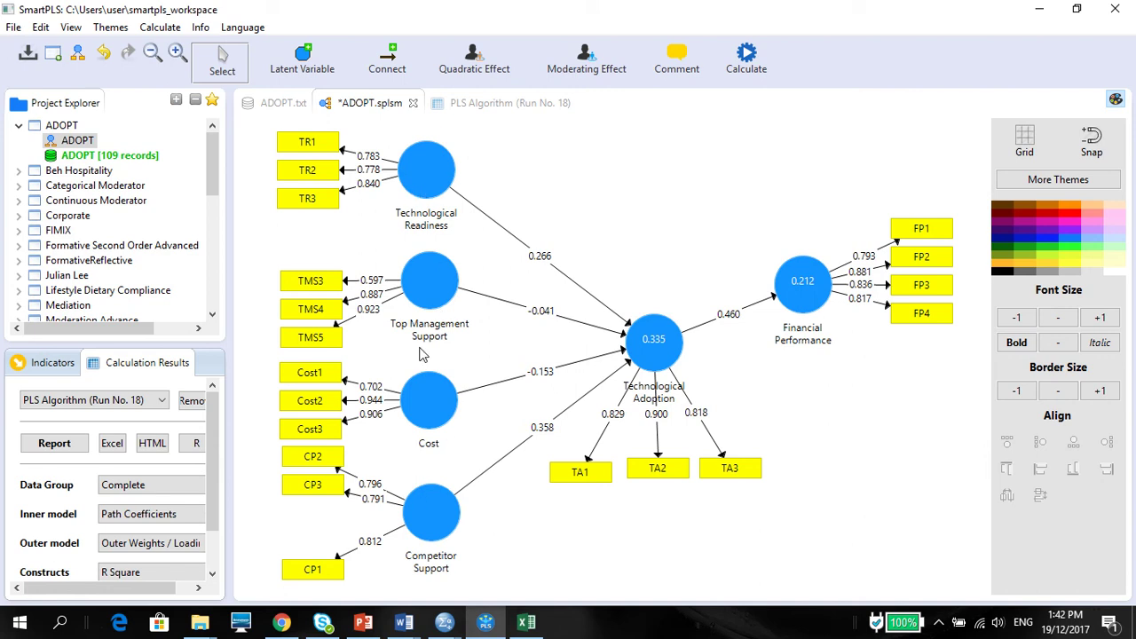
Copy the Technological Readiness construct name into cell K4.
left_click(527, 623)
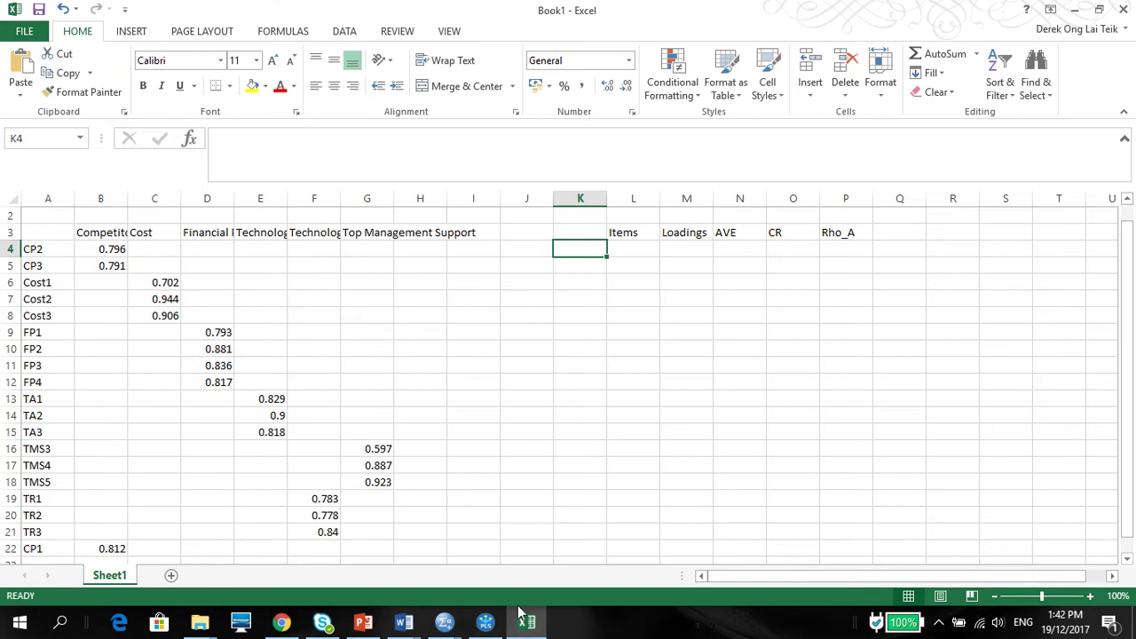
left_click(486, 622)
left_click(486, 623)
left_click(306, 233)
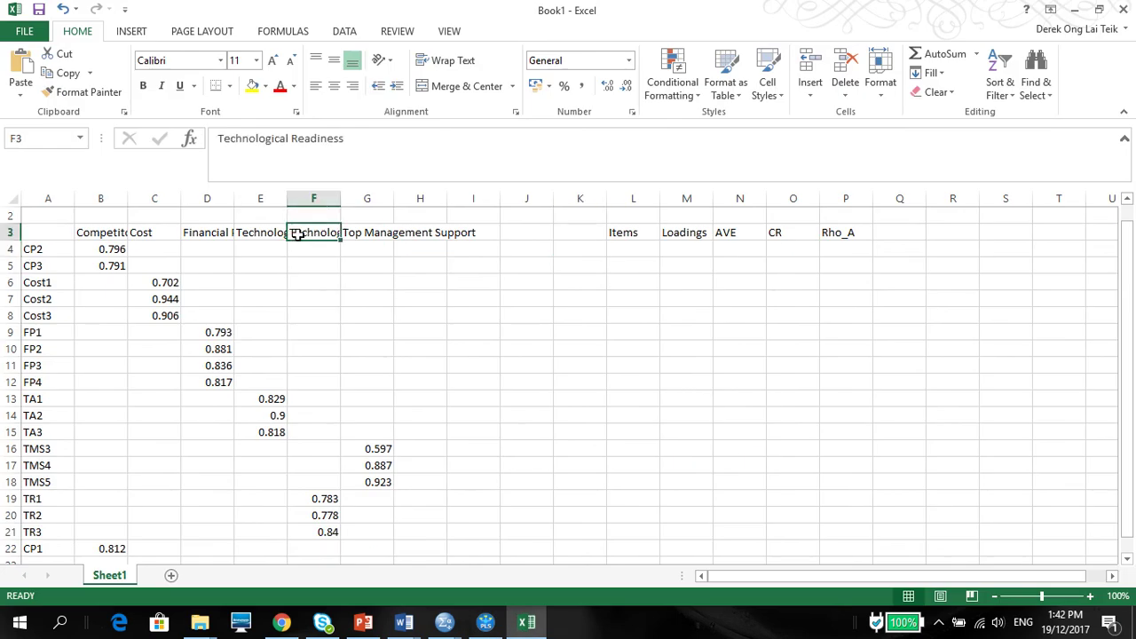
key("ctrl+c")
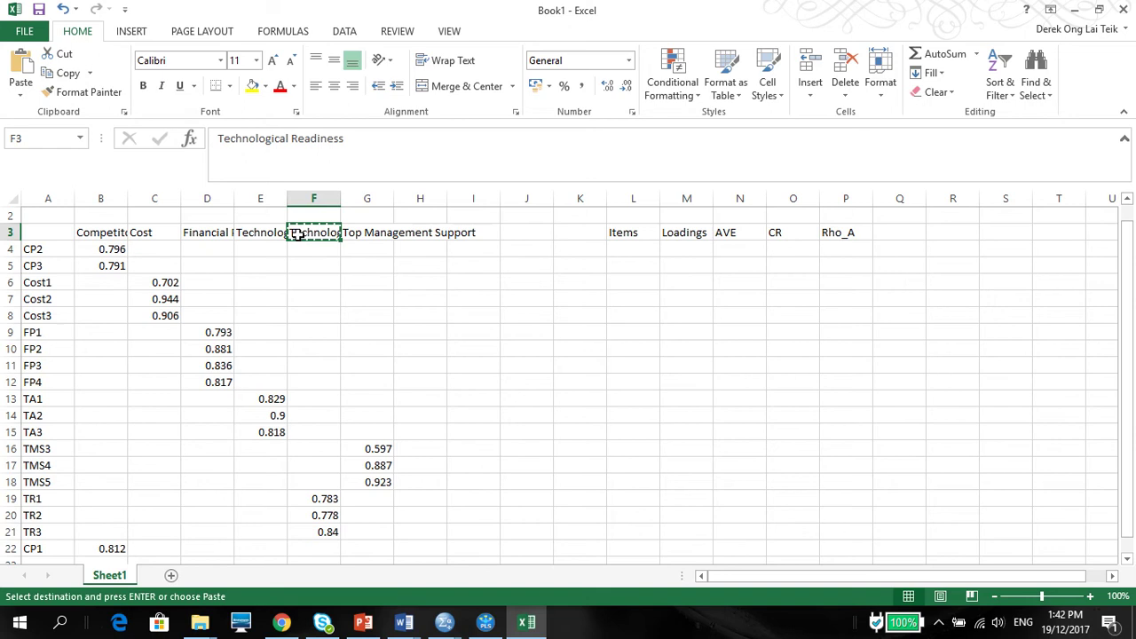
left_click(576, 254)
key("ctrl+v")
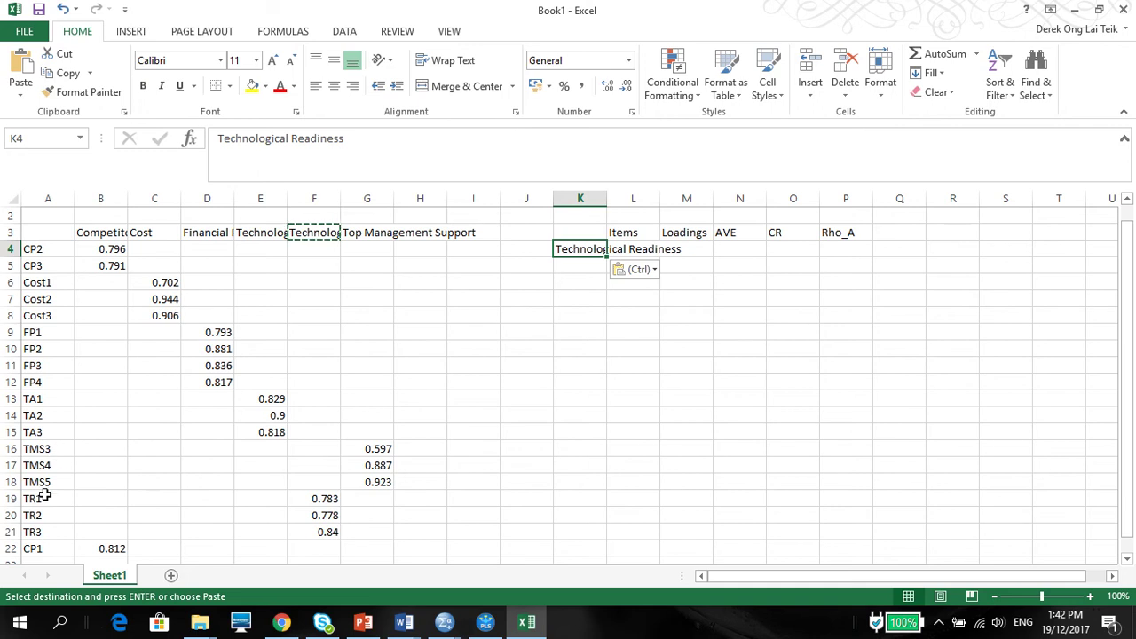
Copy TR1–TR3 under Items with loadings 0.783, 0.778 and 0.84 beside them.
left_click_drag(44, 499, 53, 530)
key("ctrl+c")
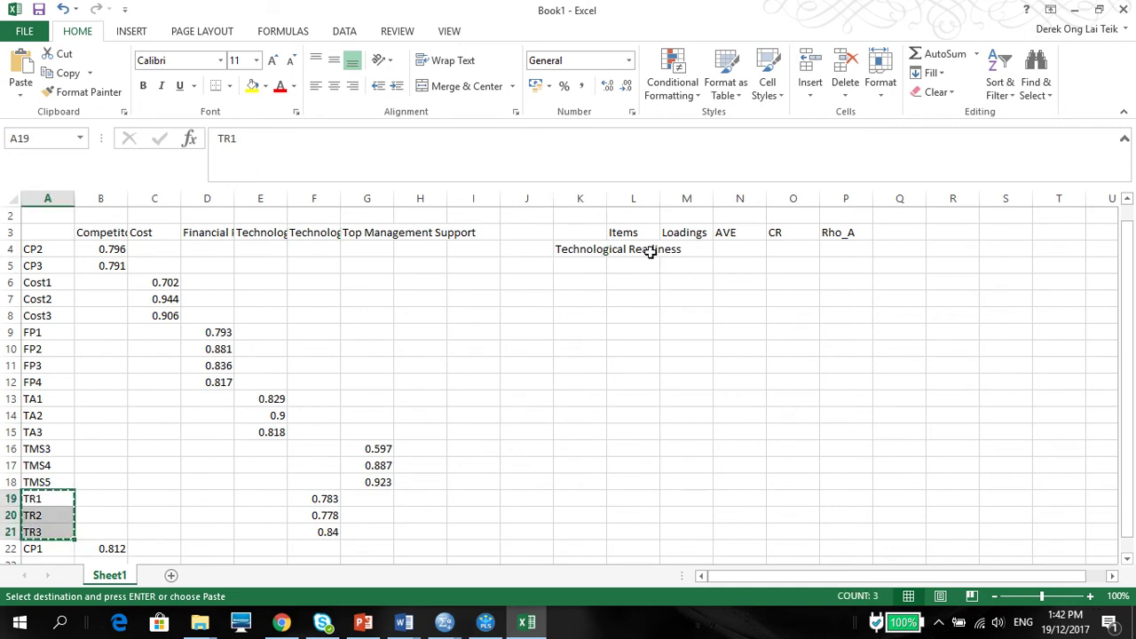
left_click(651, 253)
key("ctrl+v")
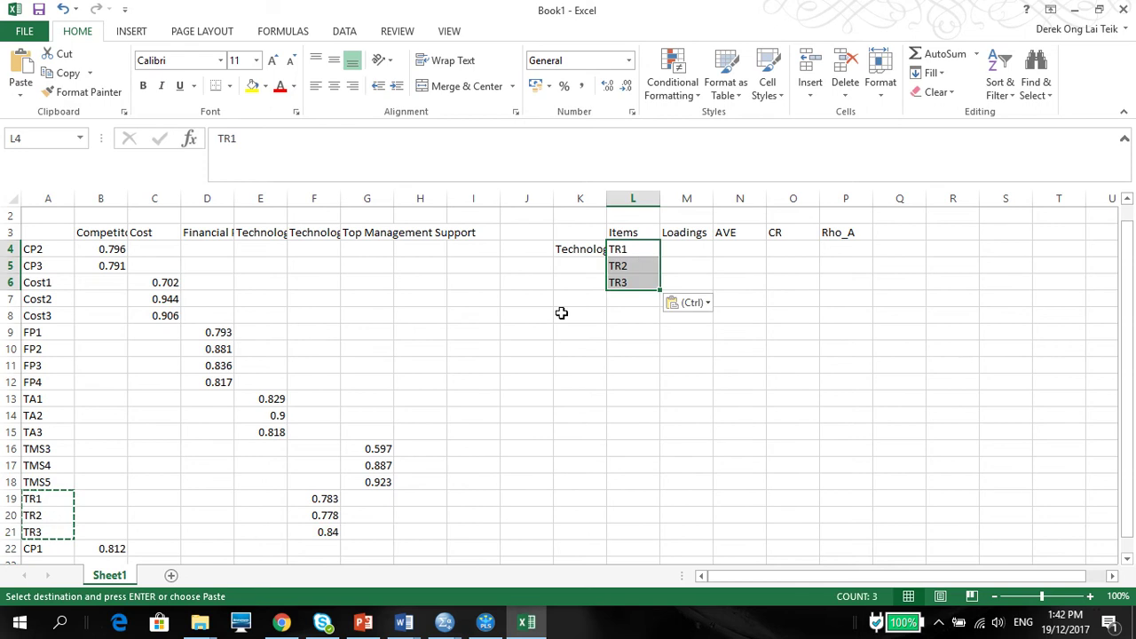
left_click_drag(312, 502, 321, 533)
key("ctrl+c")
left_click(679, 258)
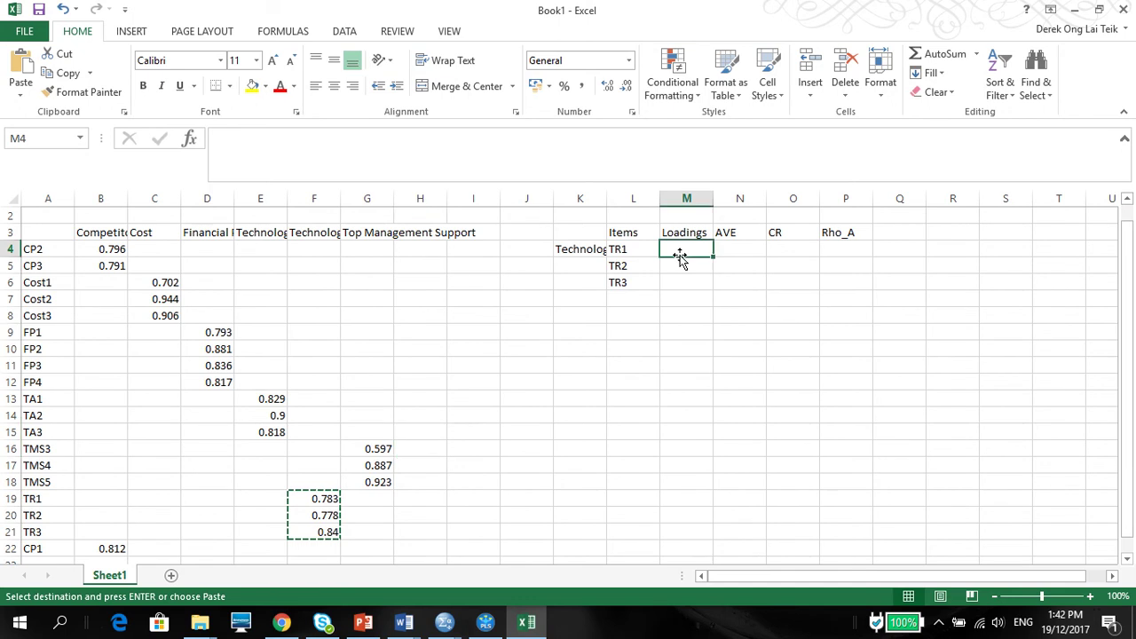
key("ctrl+v")
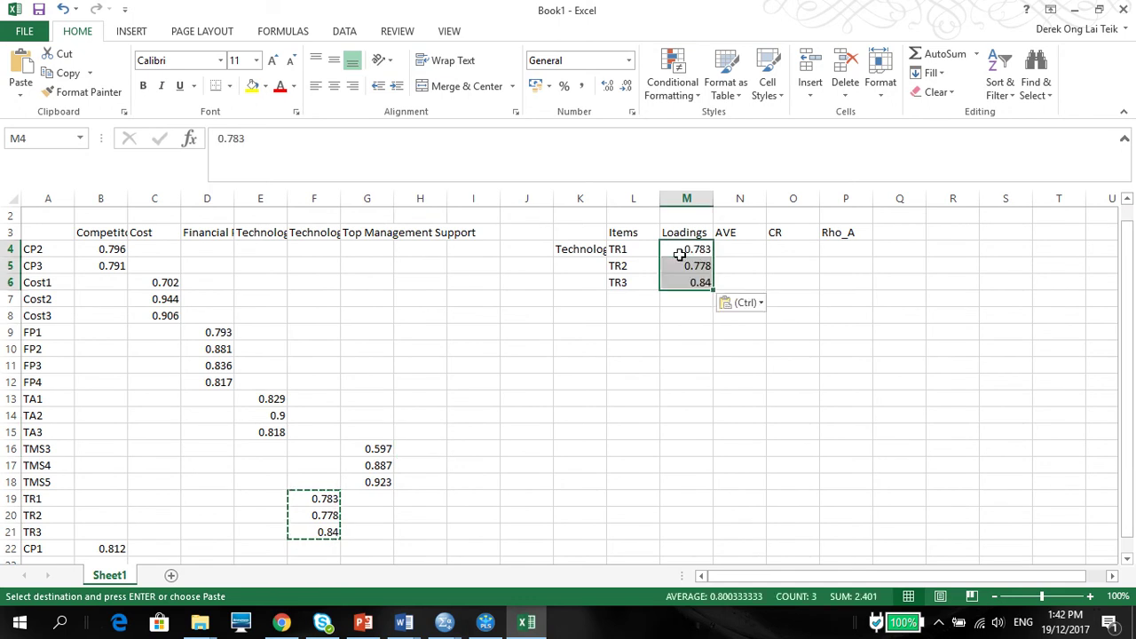
left_click(584, 300)
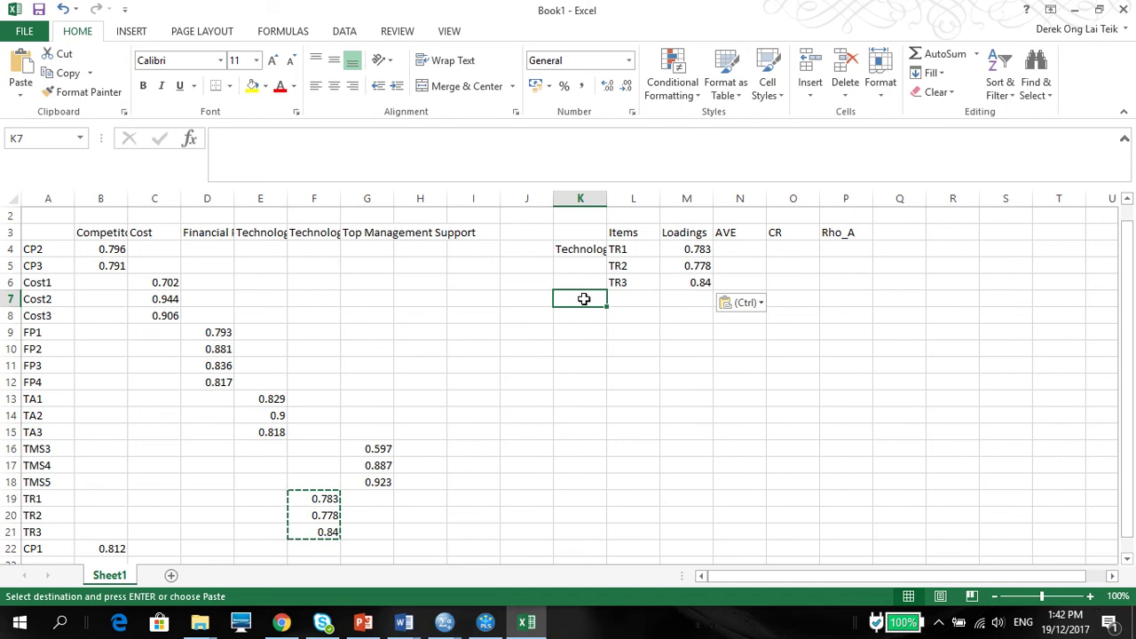
Copy the Top Management Support construct name into cell K7.
left_click(488, 624)
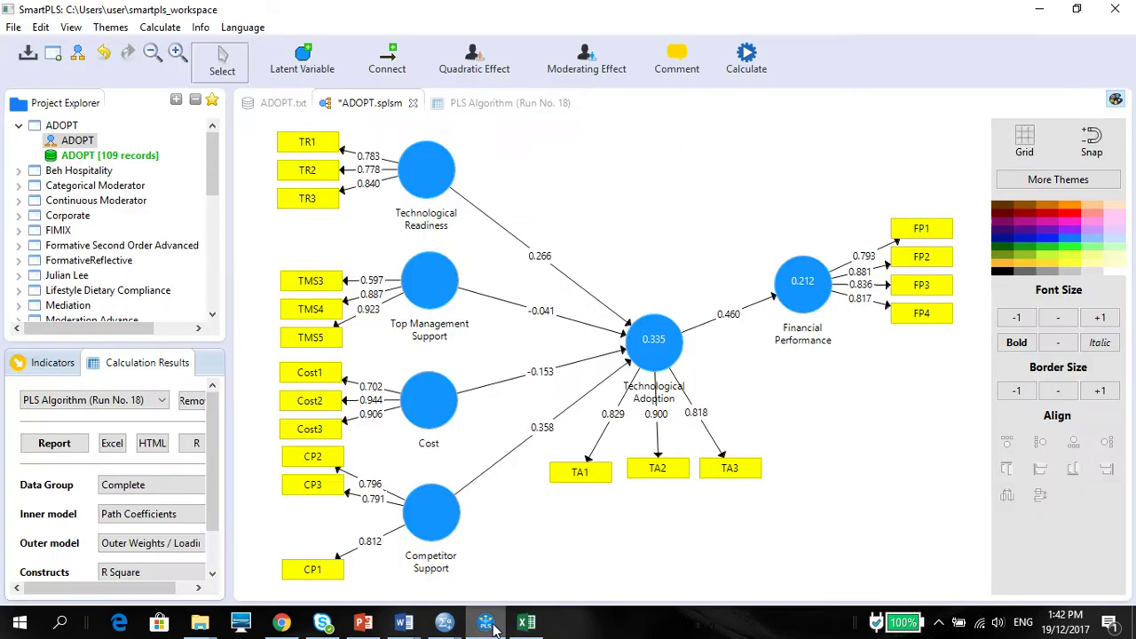
left_click(521, 625)
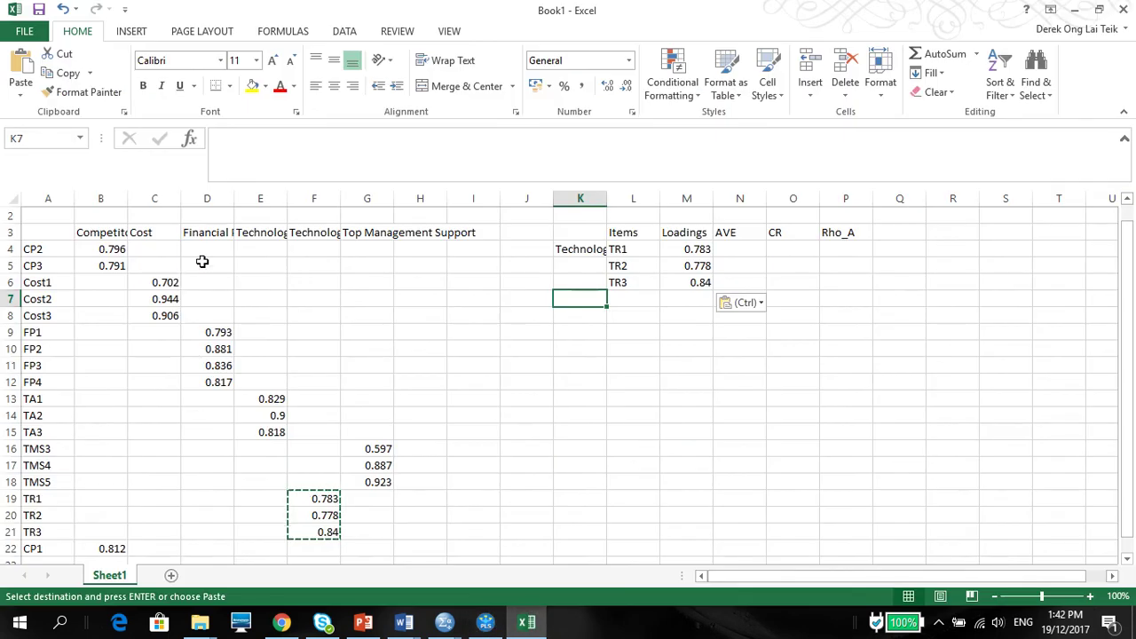
left_click(377, 233)
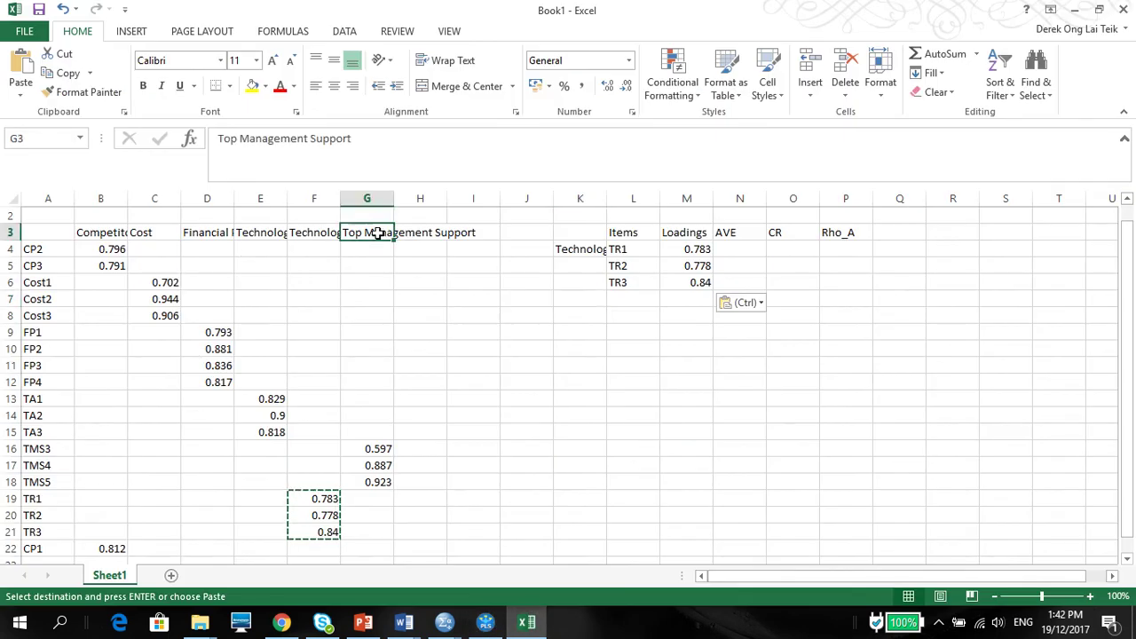
key("ctrl+c")
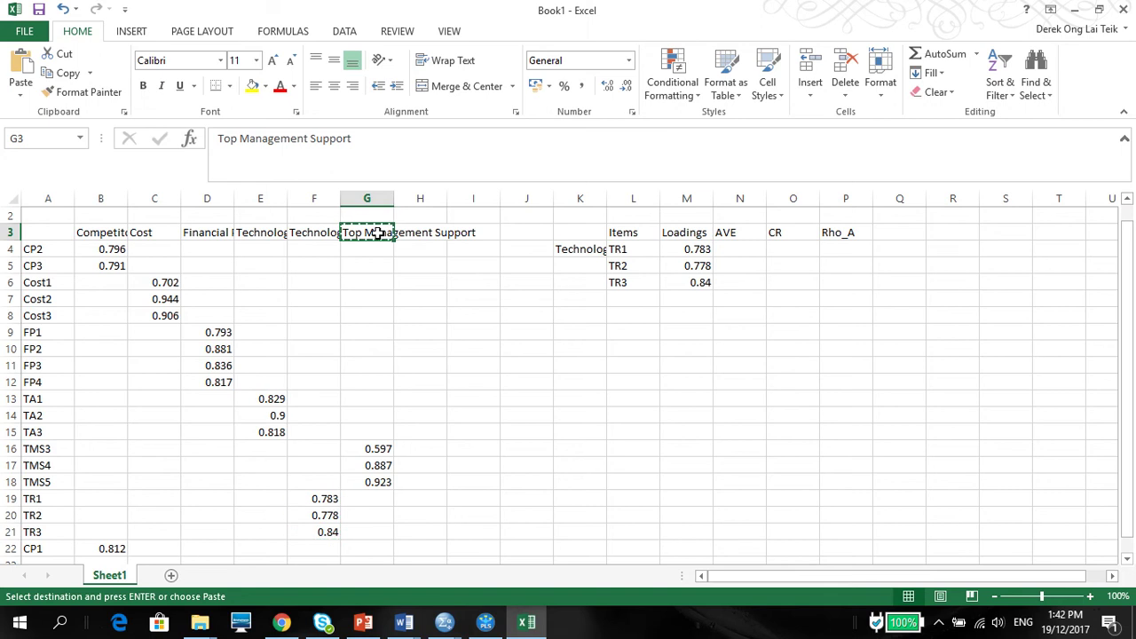
left_click(593, 299)
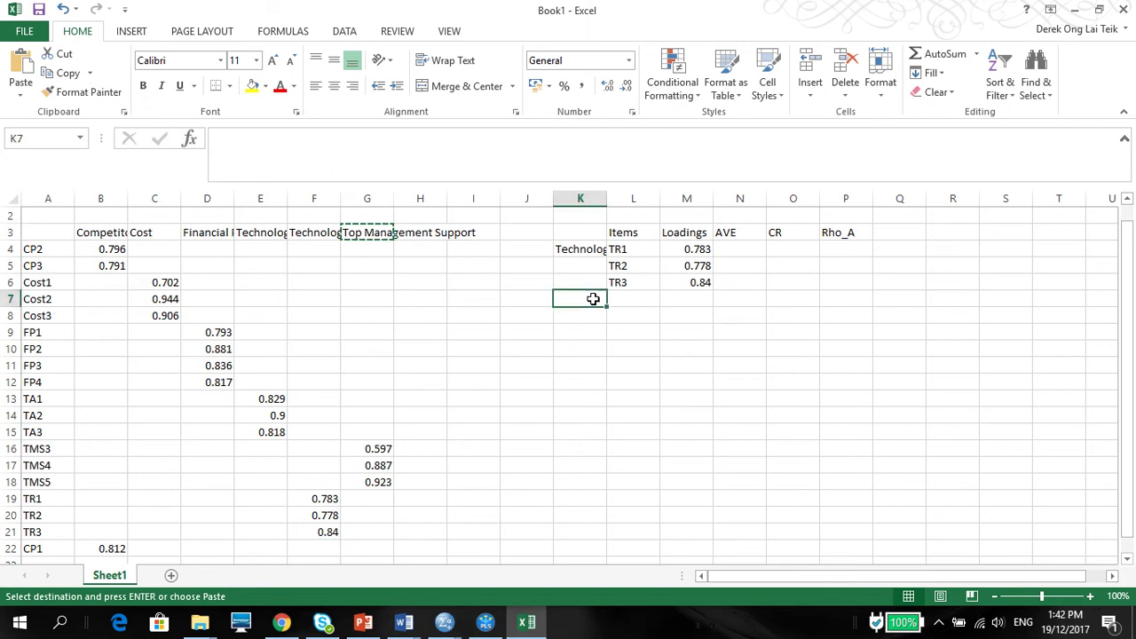
key("ctrl+v")
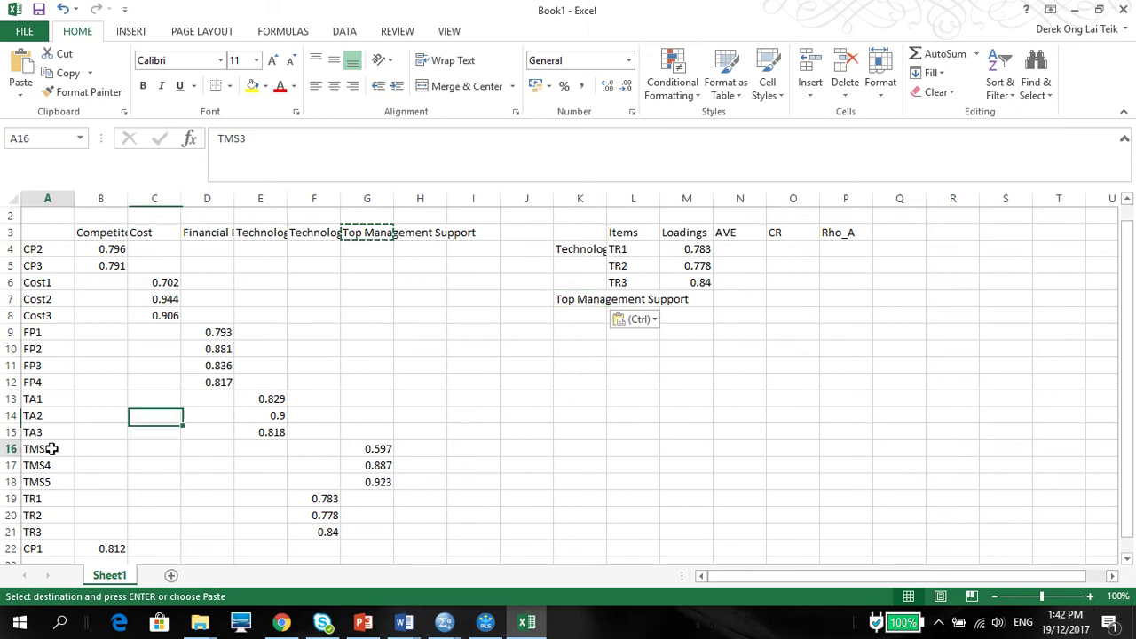
Add items TMS3–TMS5 with loadings 0.597, 0.887 and 0.923, then switch to SmartPLS.
left_click_drag(52, 449, 27, 479)
key("ctrl+c")
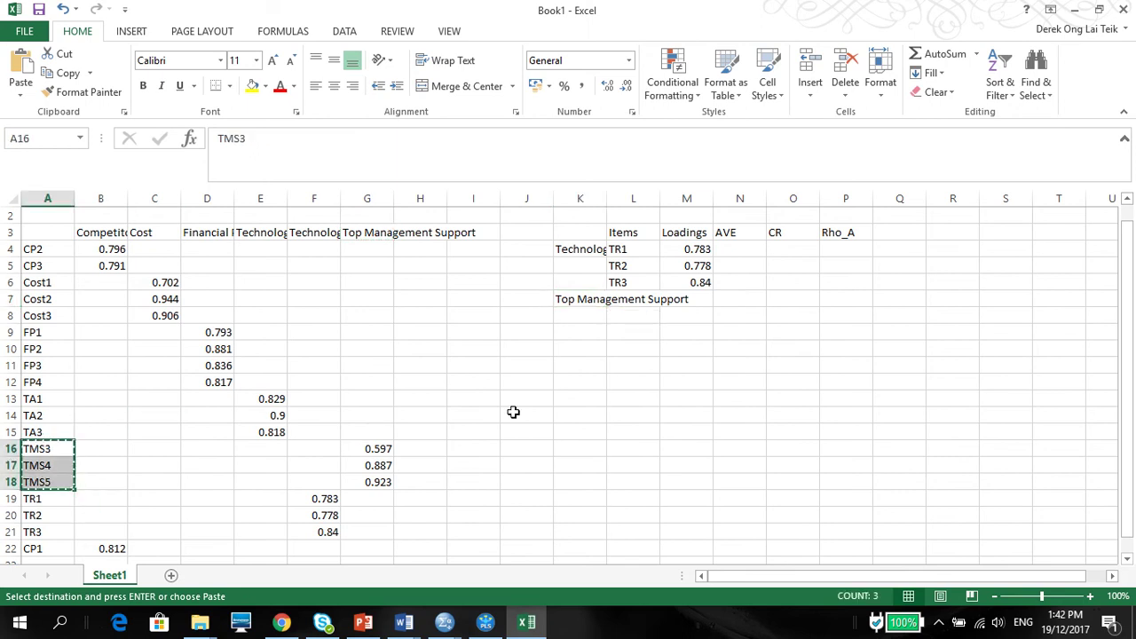
left_click(644, 300)
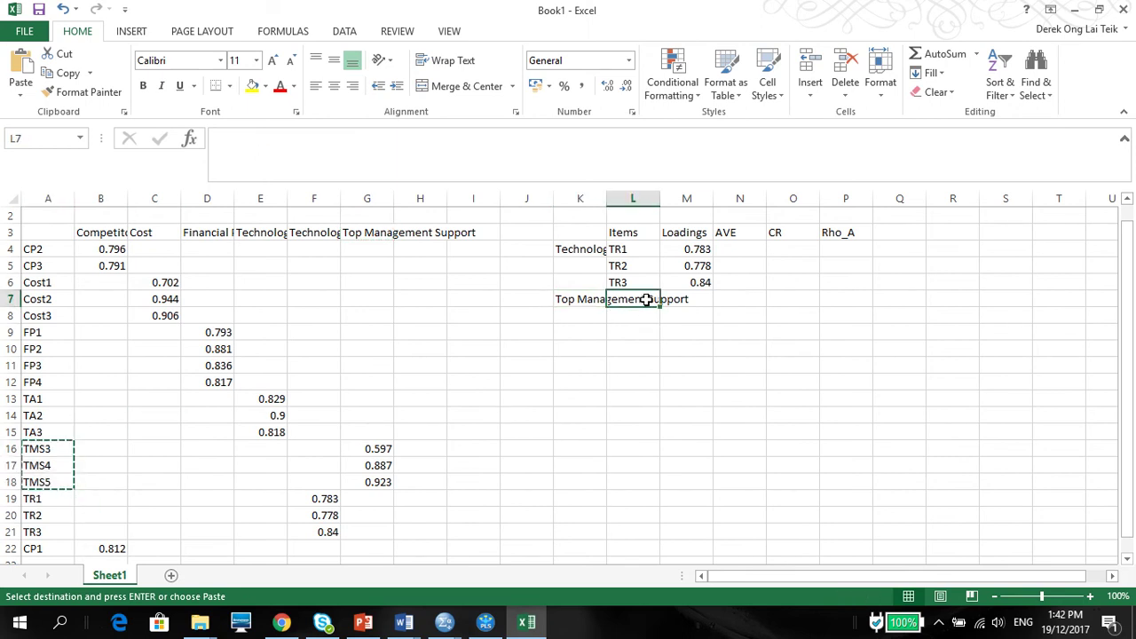
key("ctrl+v")
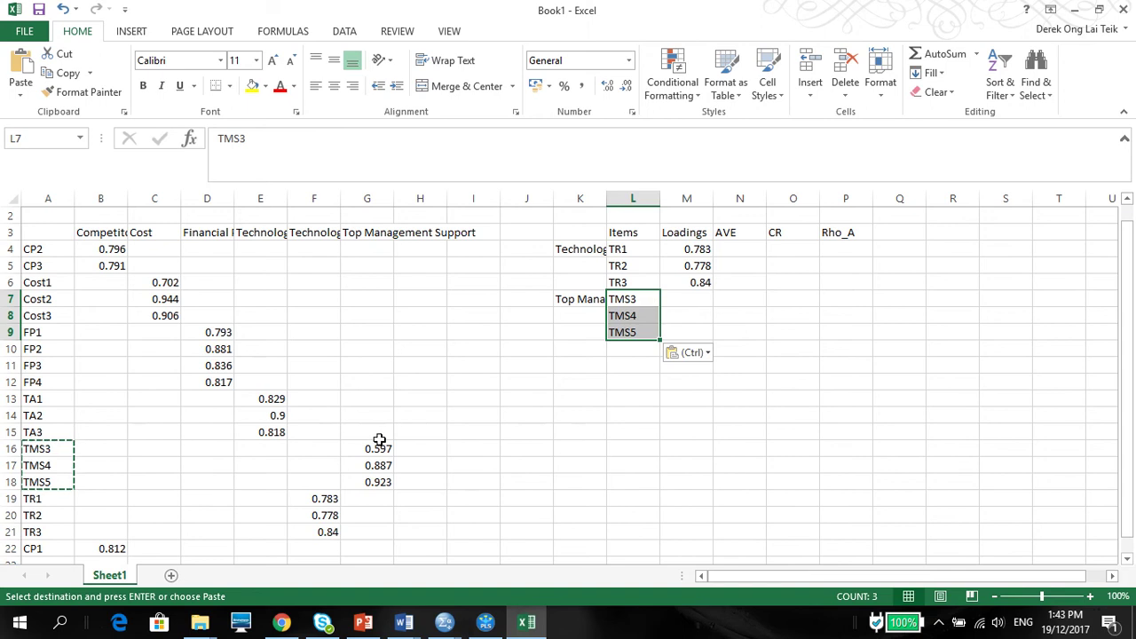
left_click_drag(367, 450, 364, 482)
key("ctrl+c")
left_click(675, 300)
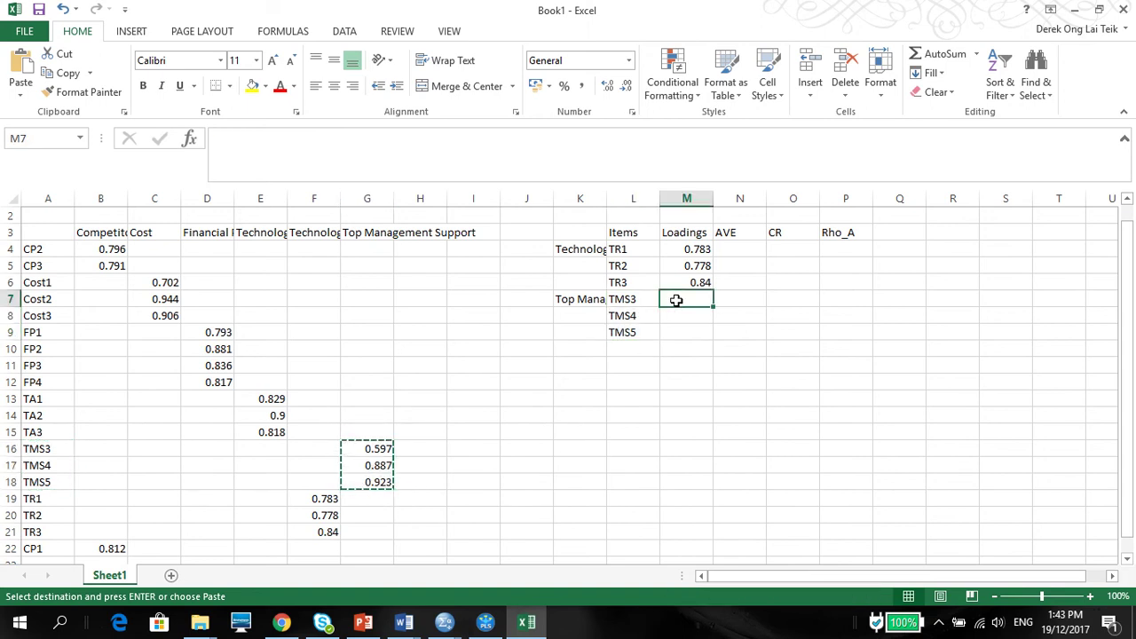
key("ctrl+v")
left_click(559, 349)
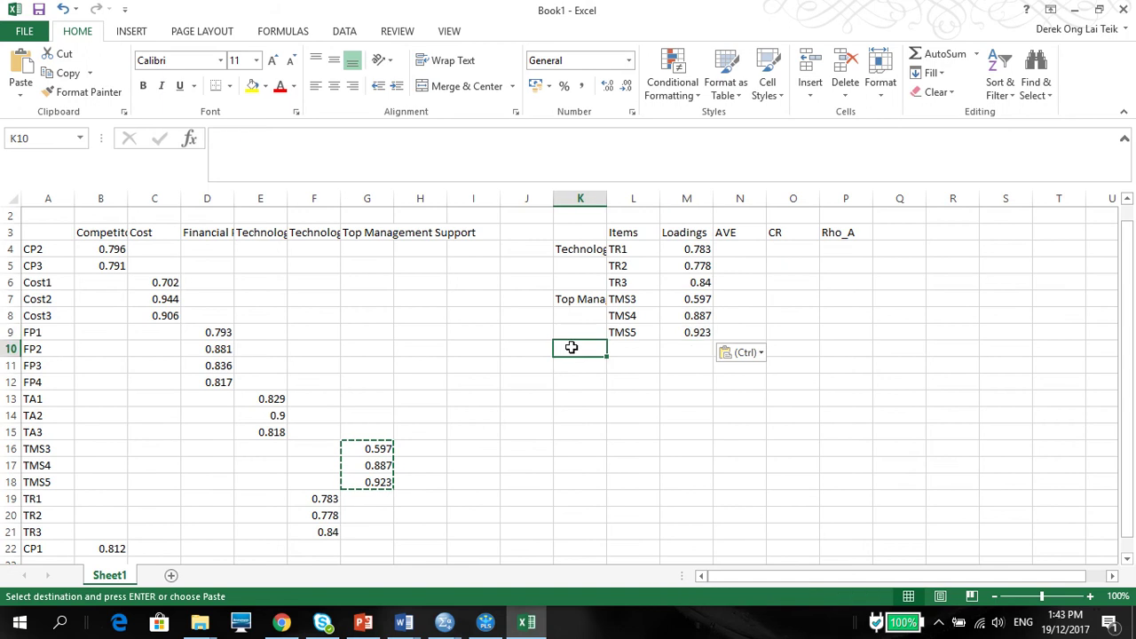
left_click(485, 624)
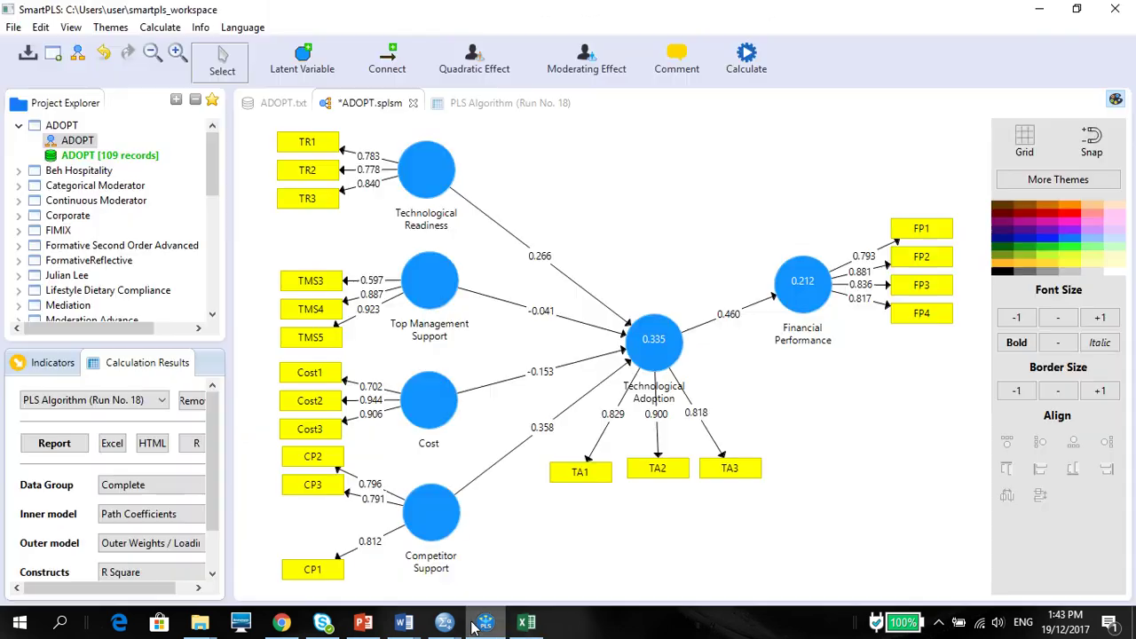
Back in Excel, copy the Cost construct name into cell K10.
left_click(533, 626)
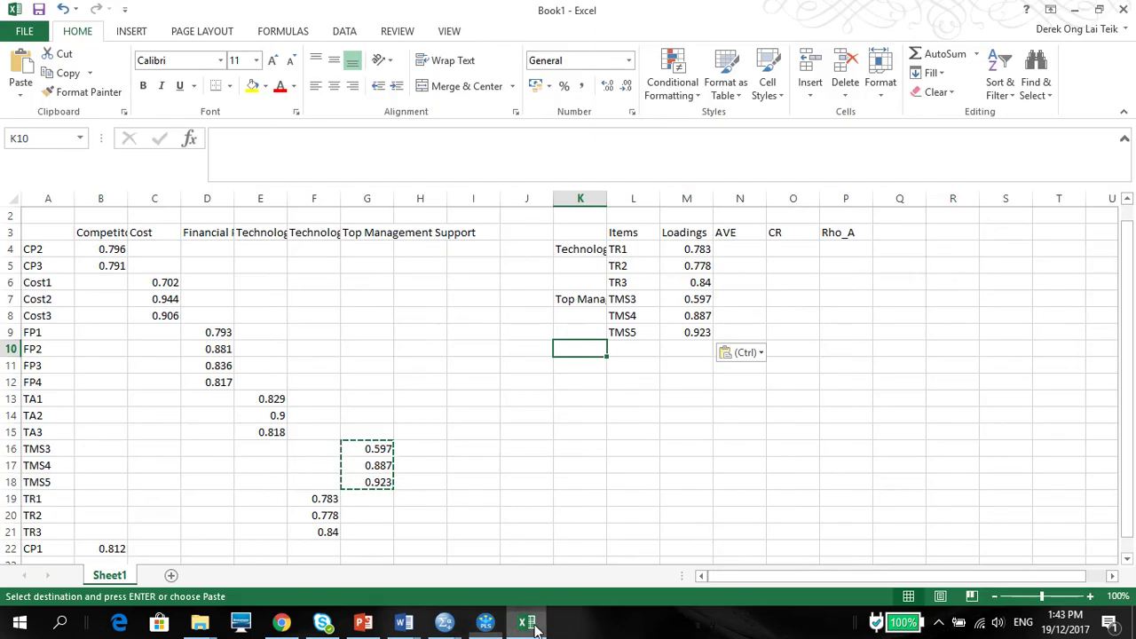
left_click(152, 231)
key("ctrl+c")
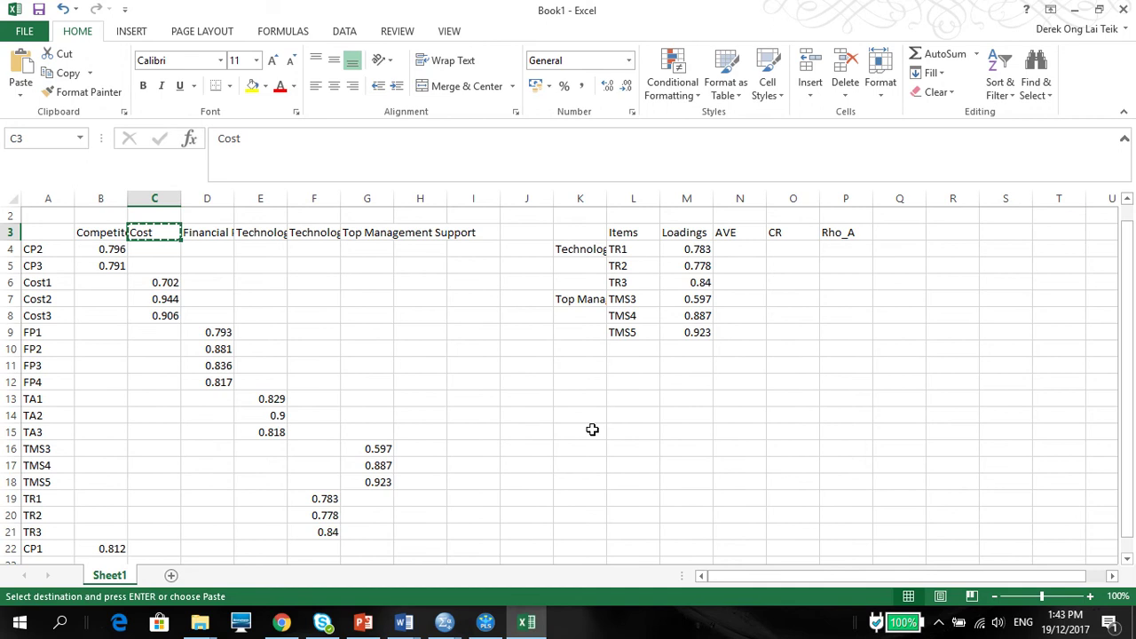
left_click(571, 351)
key("ctrl+v")
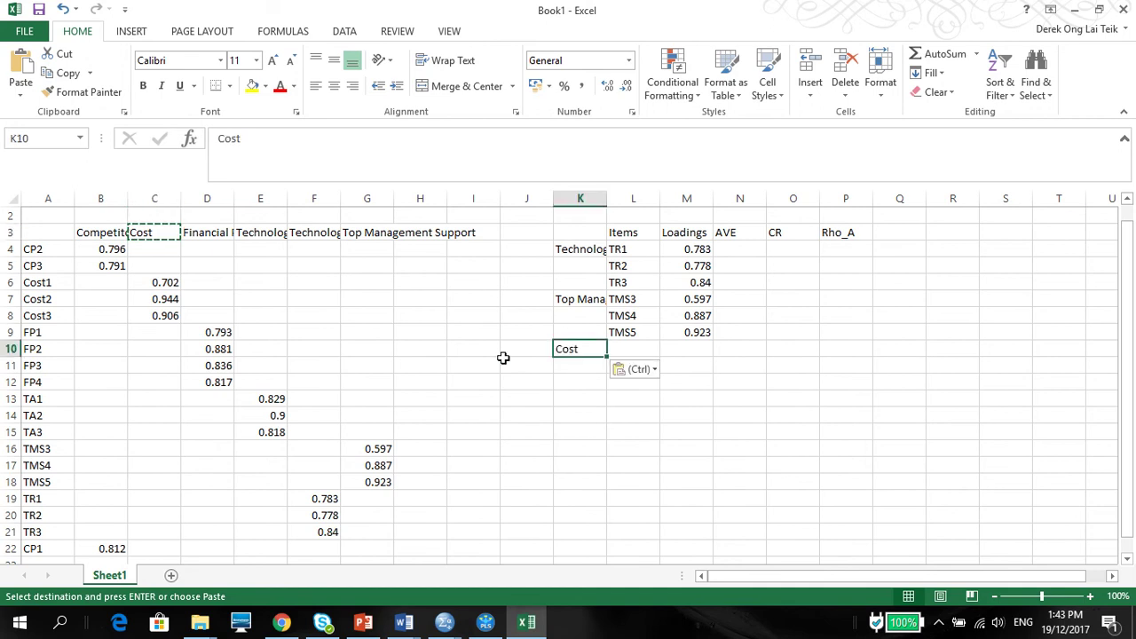
Add items Cost1–Cost3 with loadings 0.702, 0.944 and 0.906.
left_click_drag(167, 282, 163, 314)
left_click(55, 284)
left_click_drag(55, 293, 54, 316)
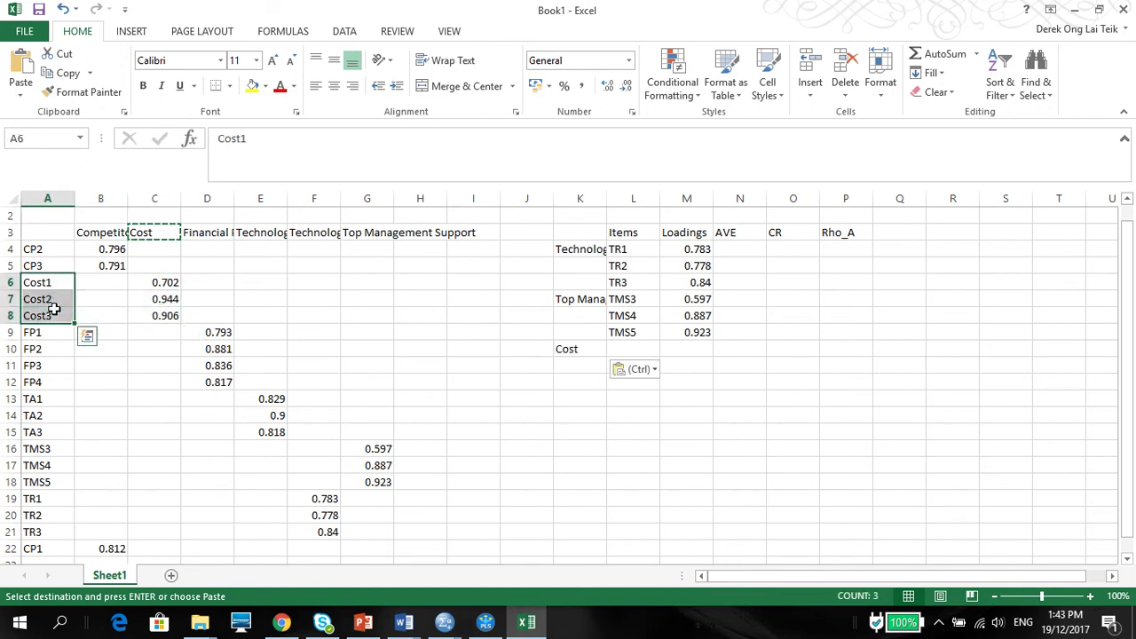
key("ctrl+c")
left_click(620, 350)
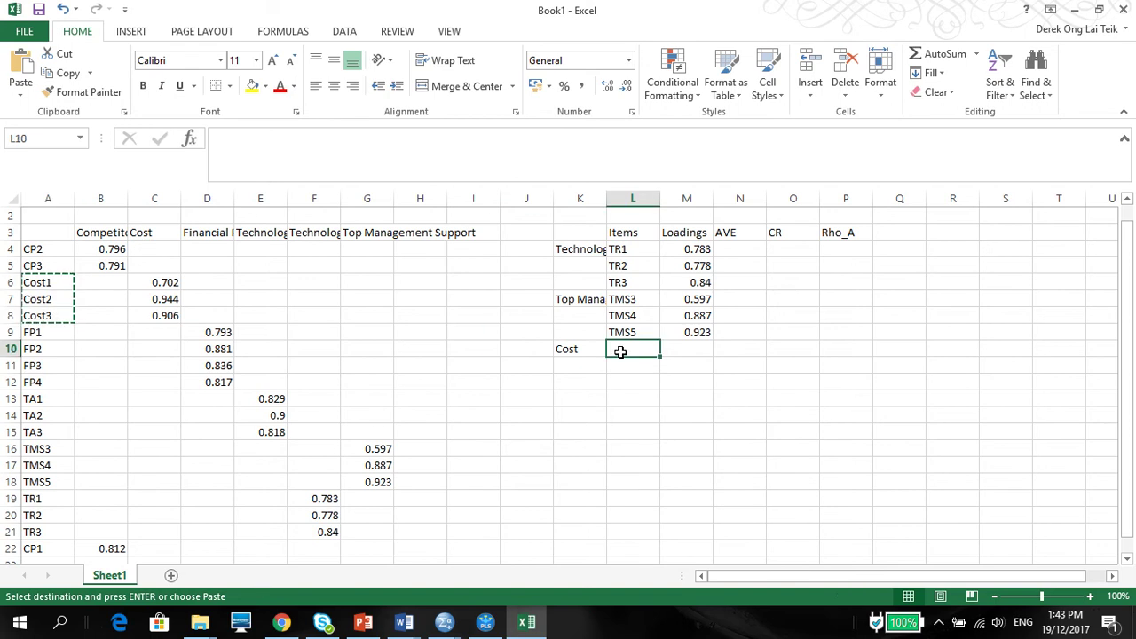
key("ctrl+v")
left_click_drag(156, 282, 160, 311)
key("ctrl+c")
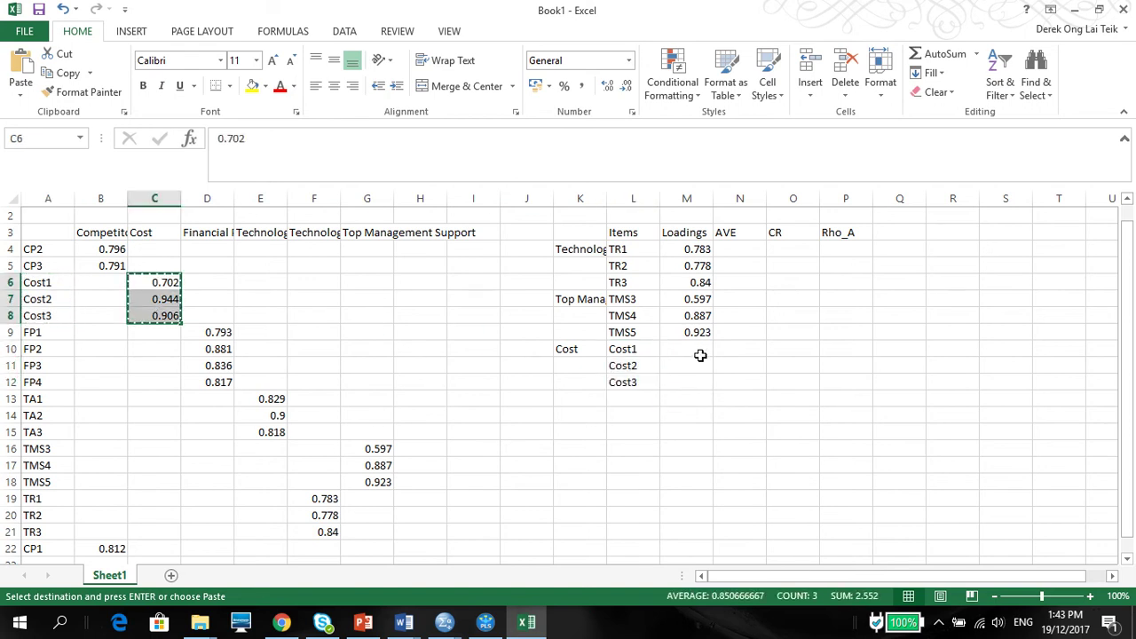
left_click(693, 349)
key("ctrl+v")
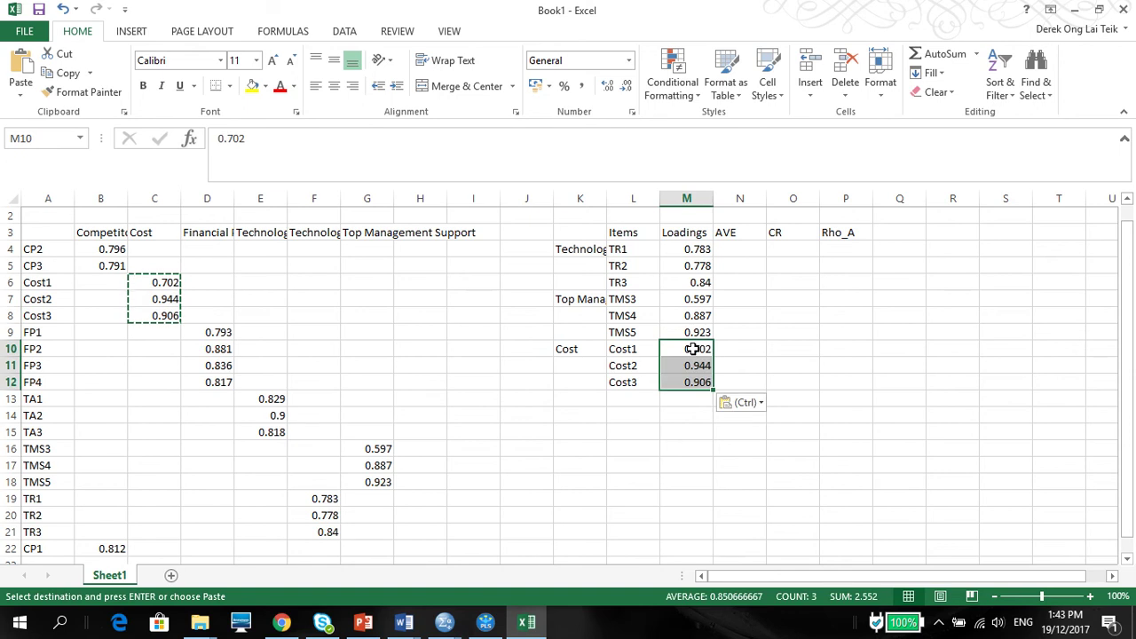
left_click(577, 401)
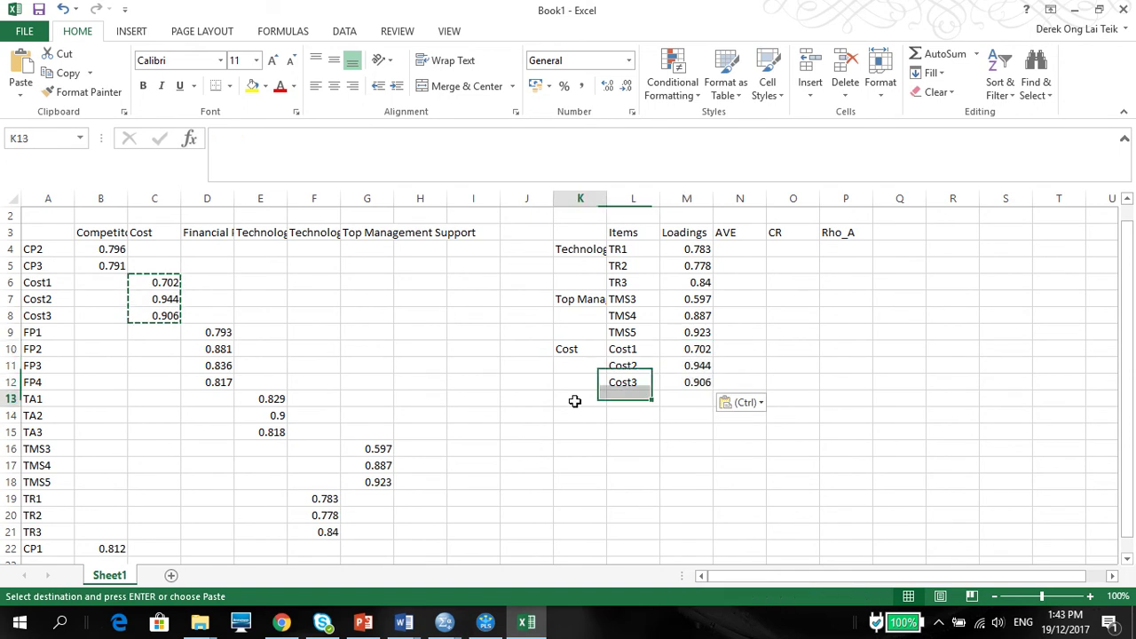
Copy the Competitor Support construct name into the next construct row.
left_click(497, 629)
left_click(526, 624)
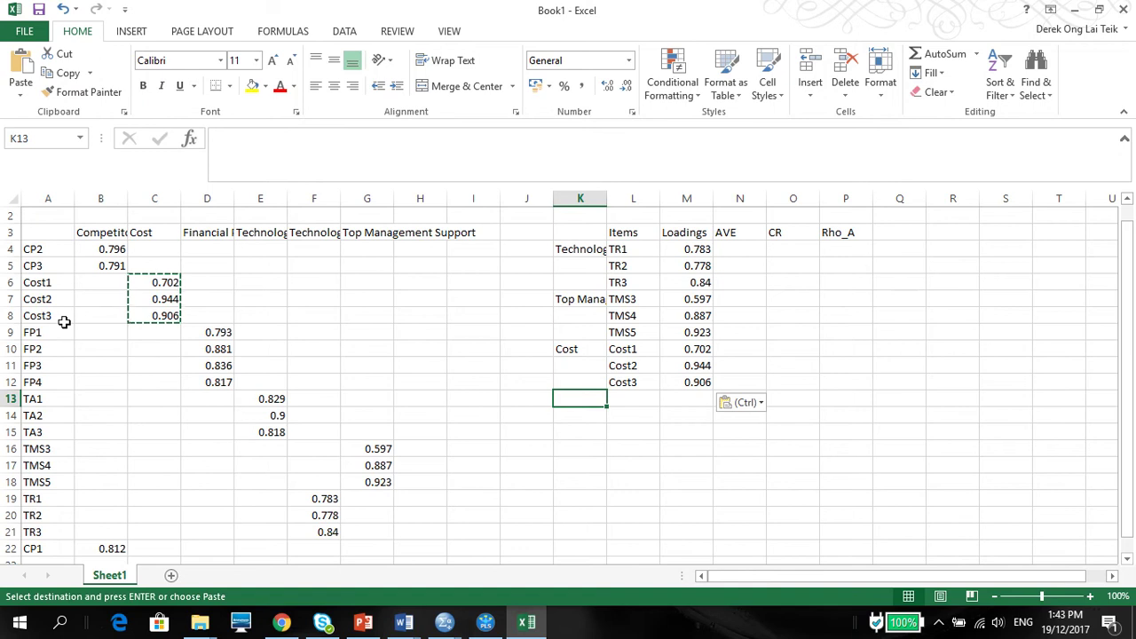
left_click(92, 234)
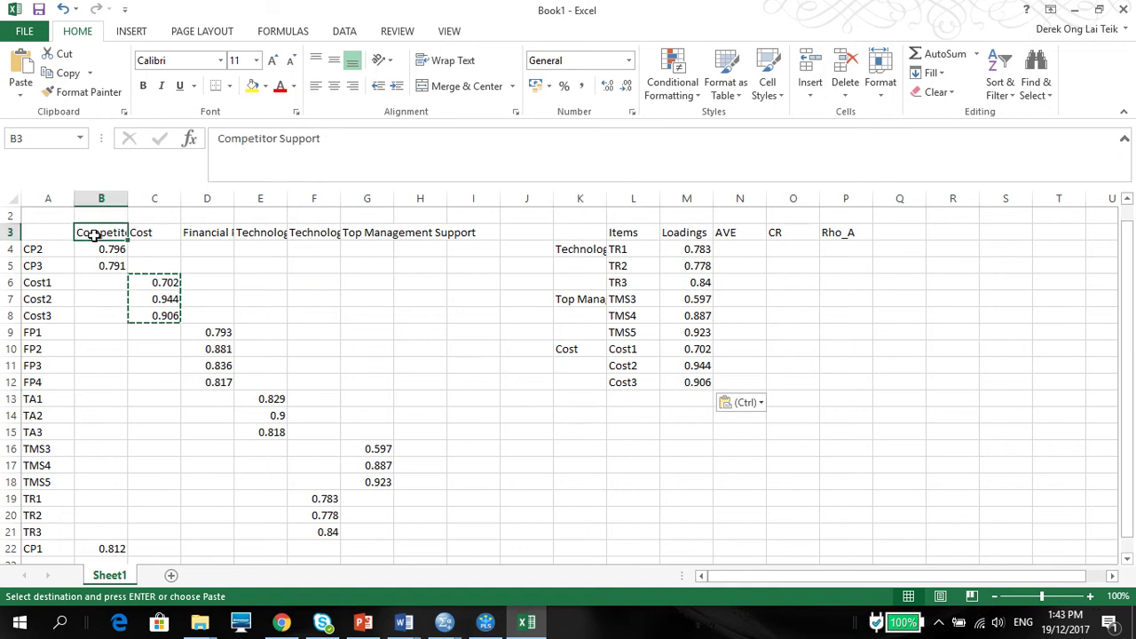
key("ctrl+c")
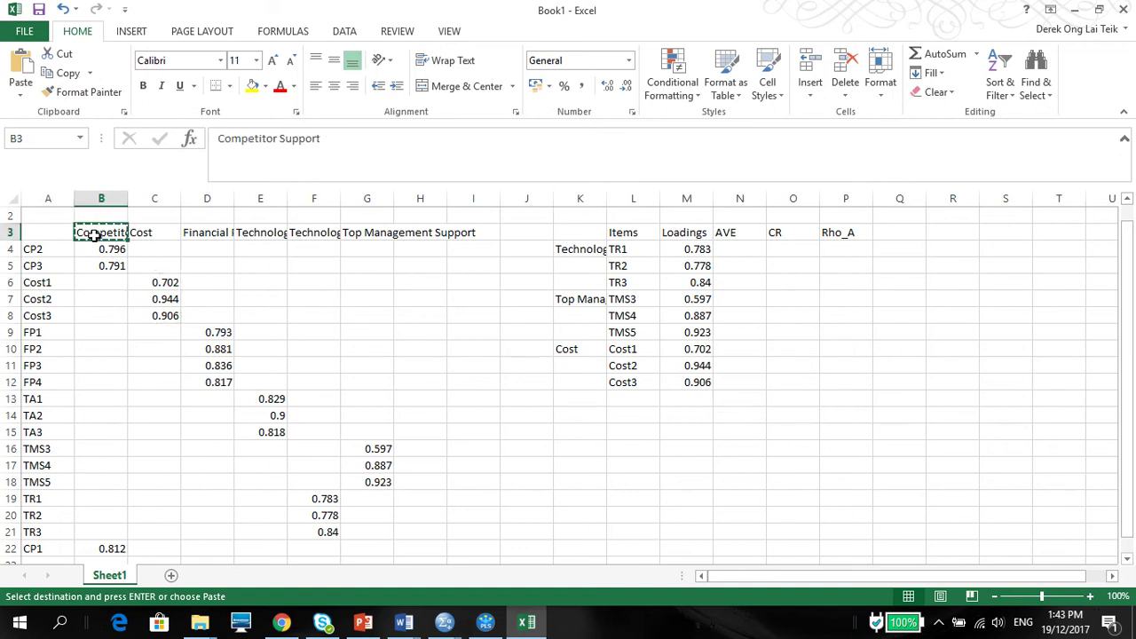
left_click(564, 400)
key("ctrl+v")
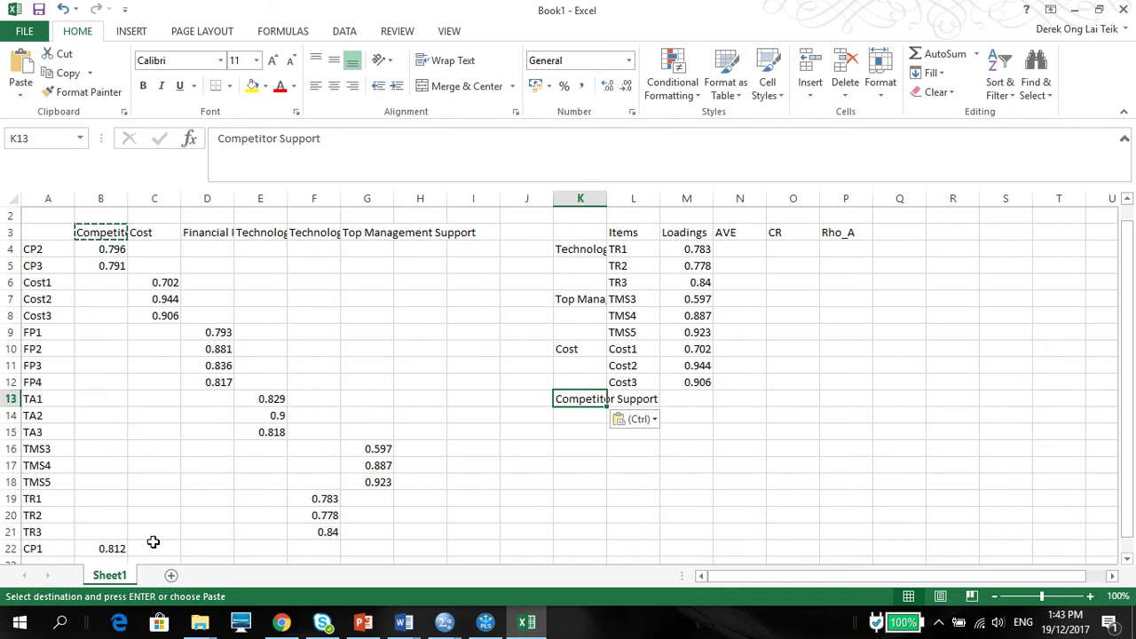
Add items CP1–CP3 with loadings 0.812, 0.796 and 0.791.
left_click_drag(38, 553, 93, 549)
left_click(70, 549)
key("ctrl+c")
left_click(632, 401)
key("ctrl+v")
left_click_drag(49, 247, 97, 266)
key("ctrl+c")
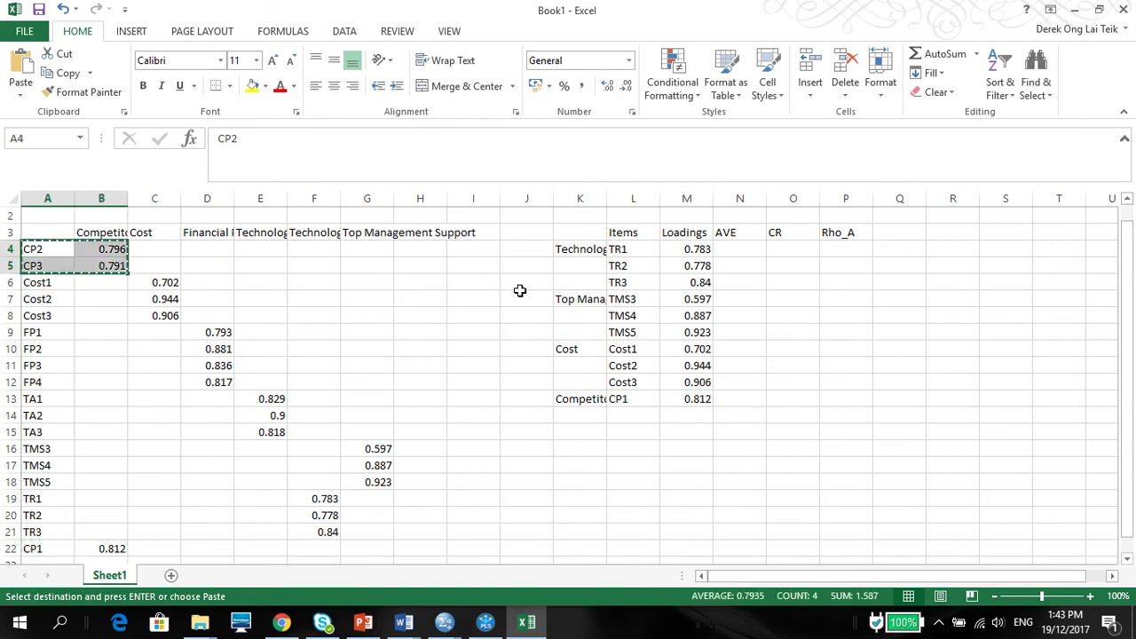
left_click(640, 414)
key("ctrl+v")
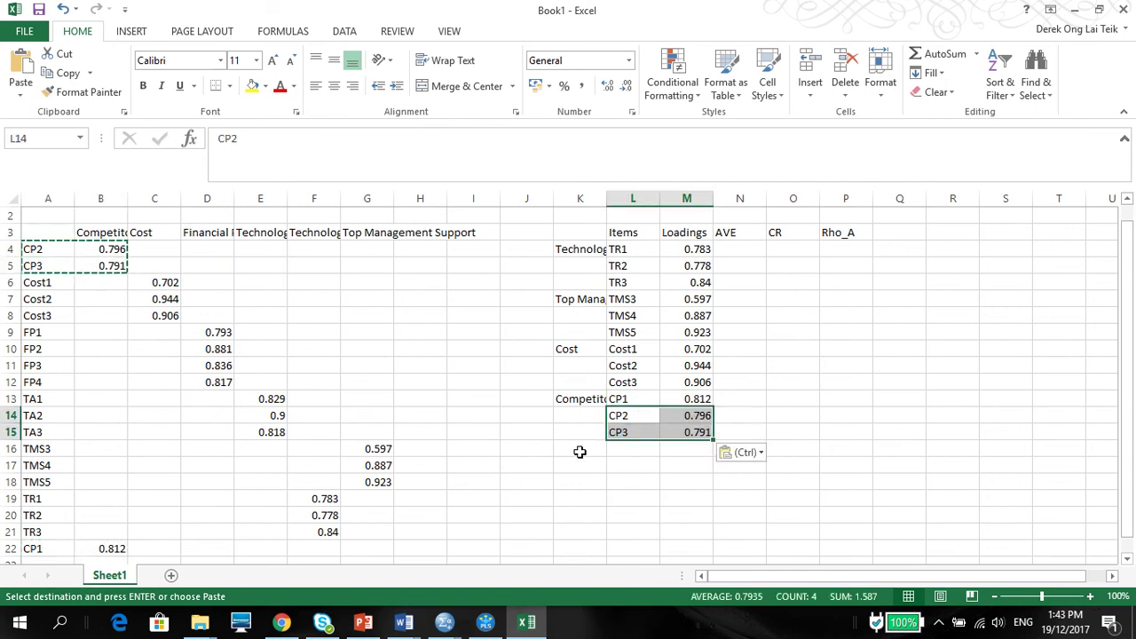
left_click(577, 449)
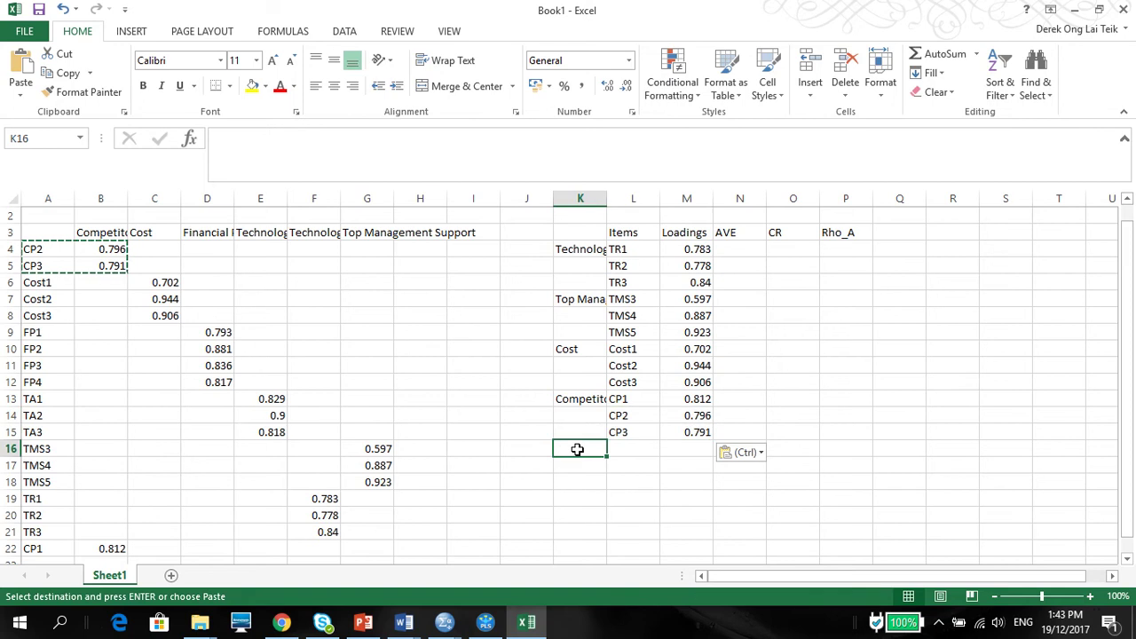
After checking the SmartPLS path model, copy the Technological Adoption header into K16.
left_click(477, 624)
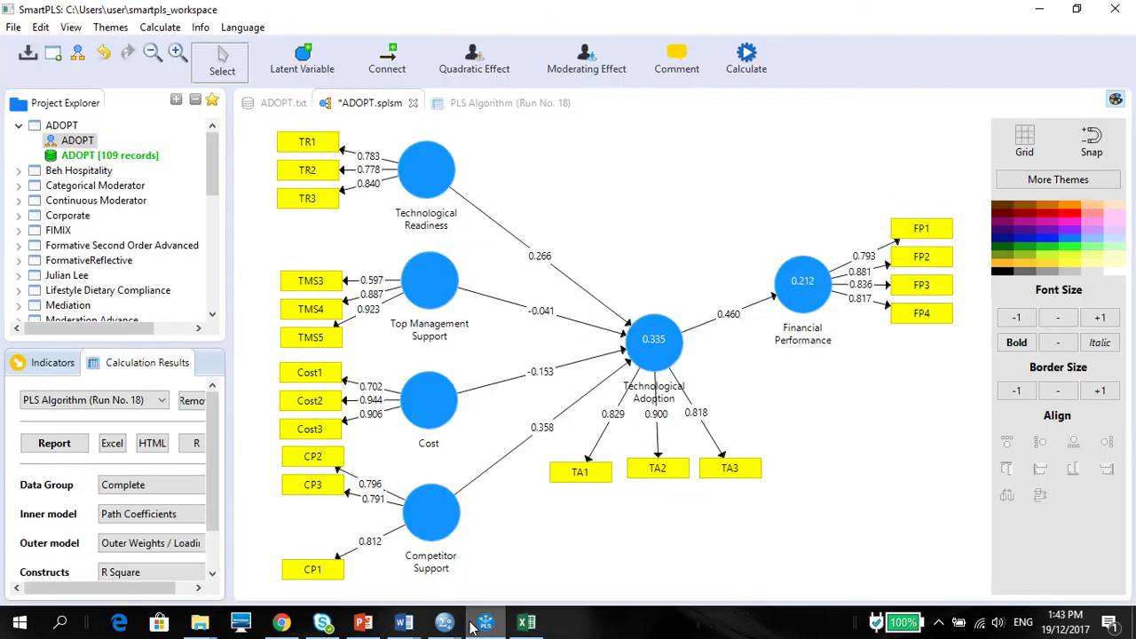
left_click(529, 624)
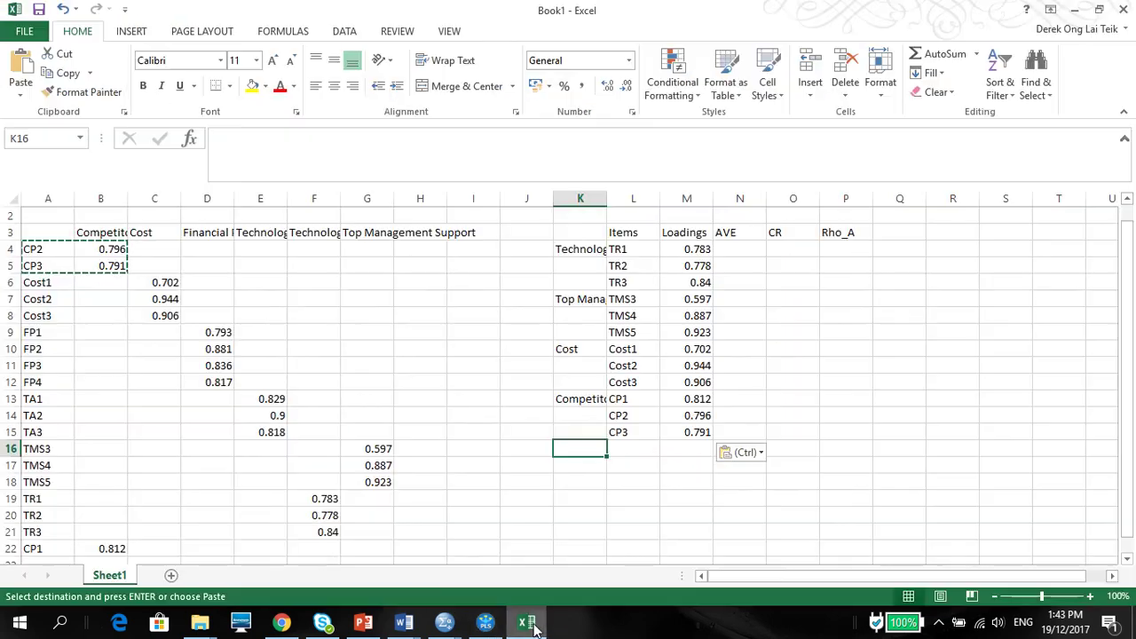
left_click(38, 401)
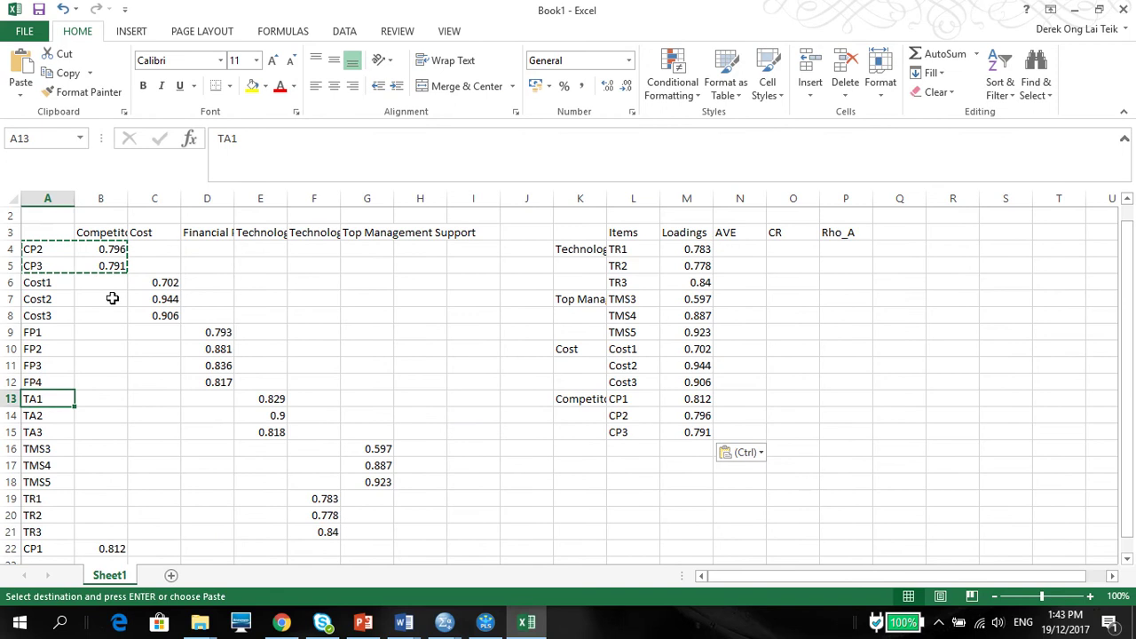
left_click(260, 231)
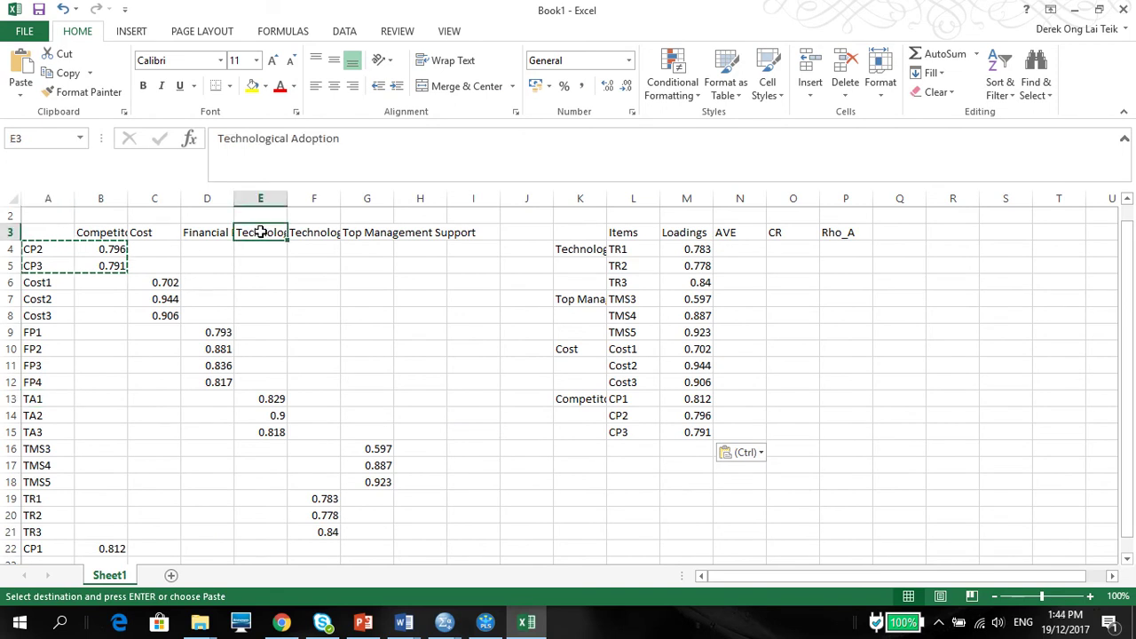
left_click(255, 138)
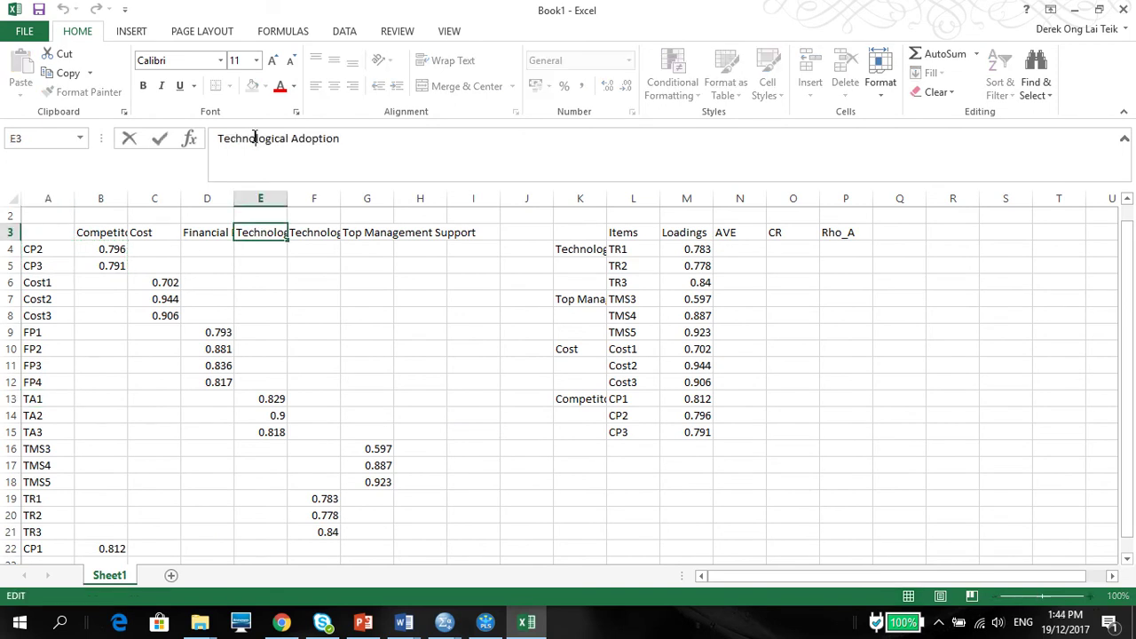
left_click(271, 248)
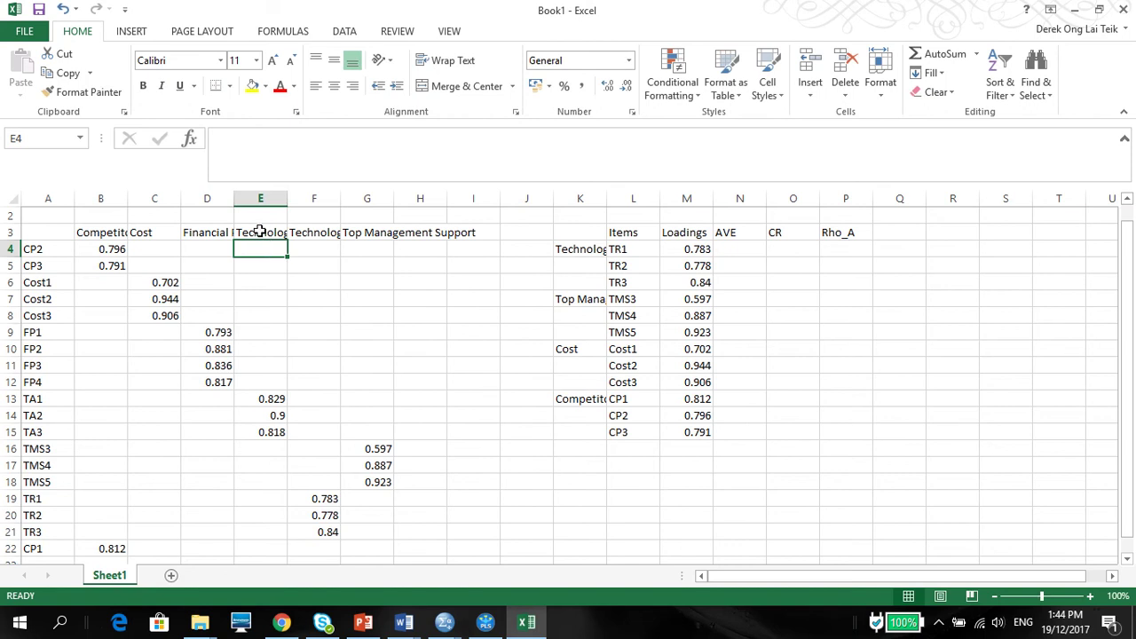
left_click(258, 230)
key("ctrl+c")
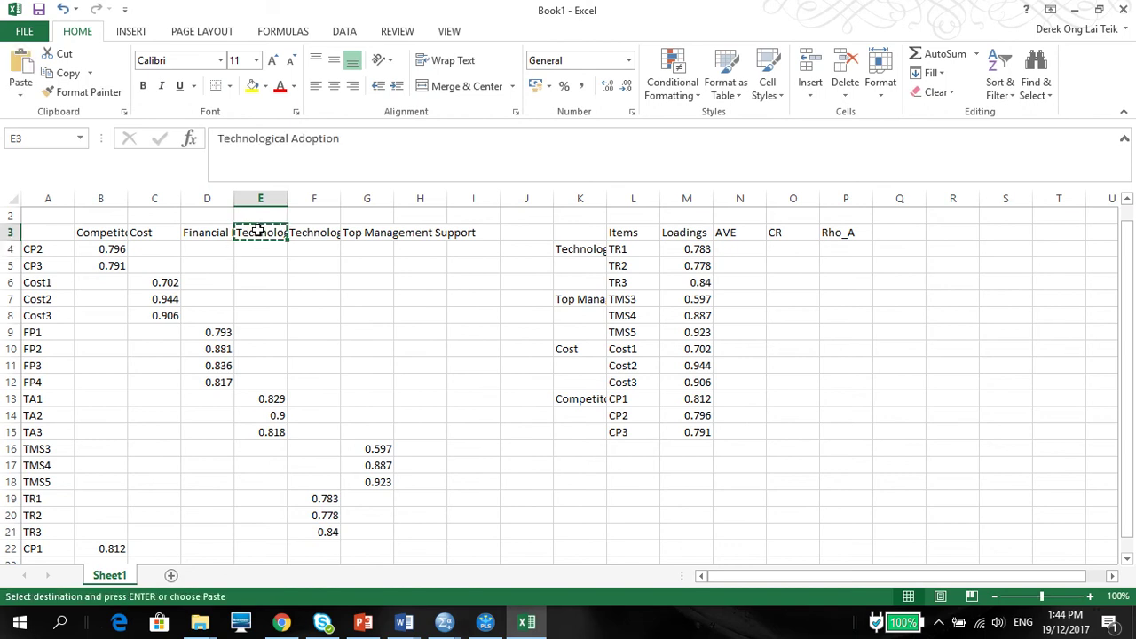
left_click(564, 450)
key("ctrl+v")
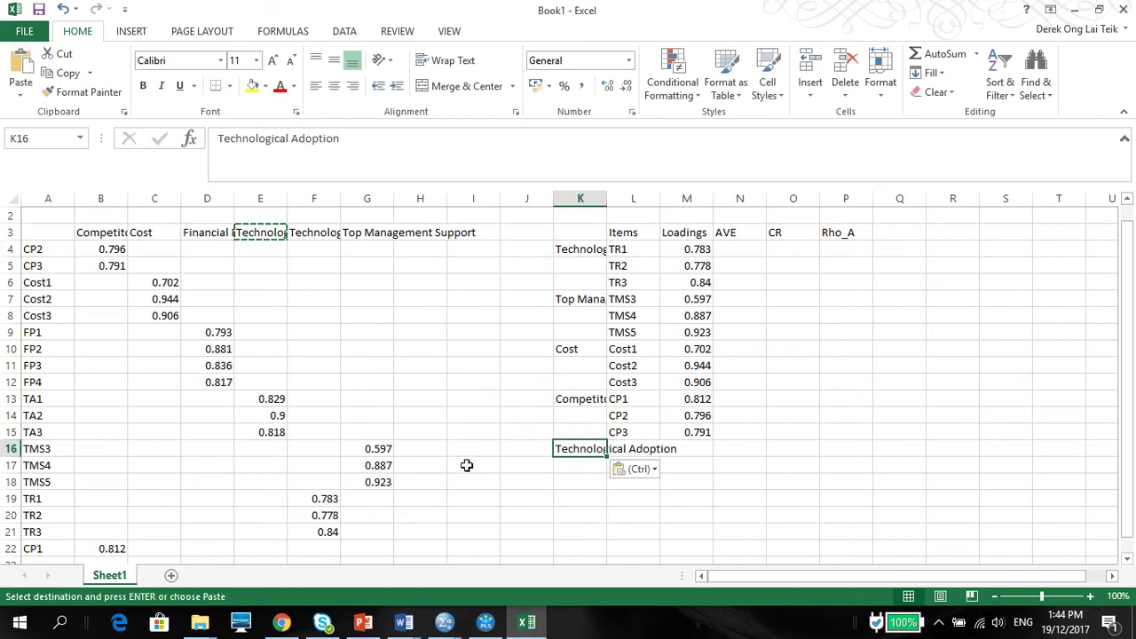
Copy items TA1–TA3 into L16 and their loadings 0.829, 0.9, 0.818 into M16.
left_click_drag(49, 400, 53, 432)
key("ctrl+c")
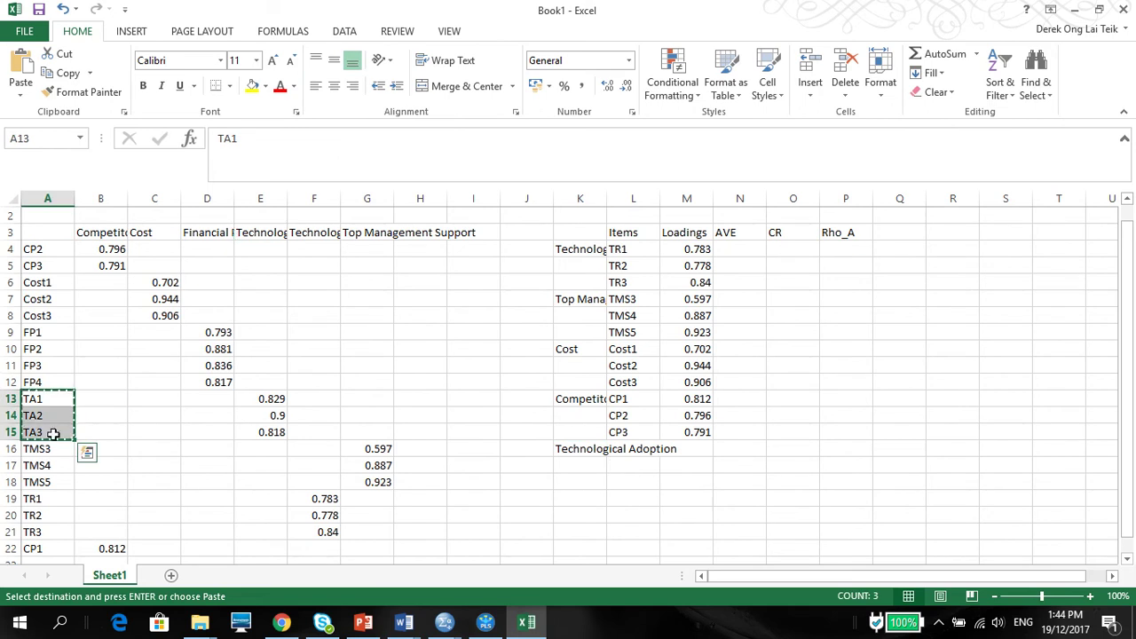
left_click(620, 449)
key("ctrl+v")
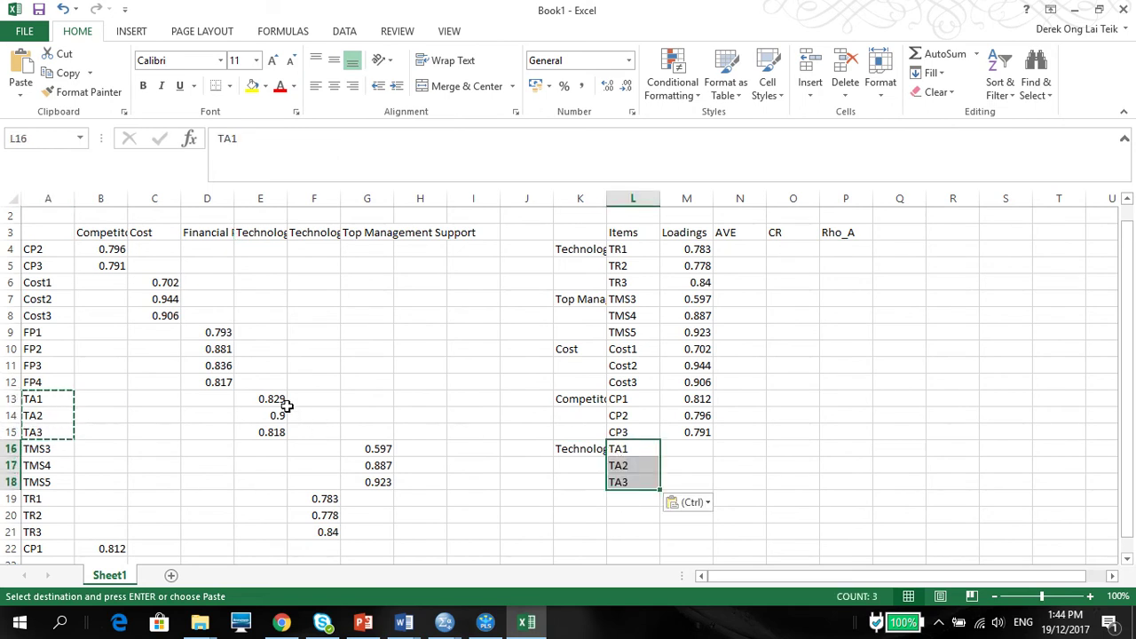
left_click_drag(278, 401, 273, 431)
key("ctrl+c")
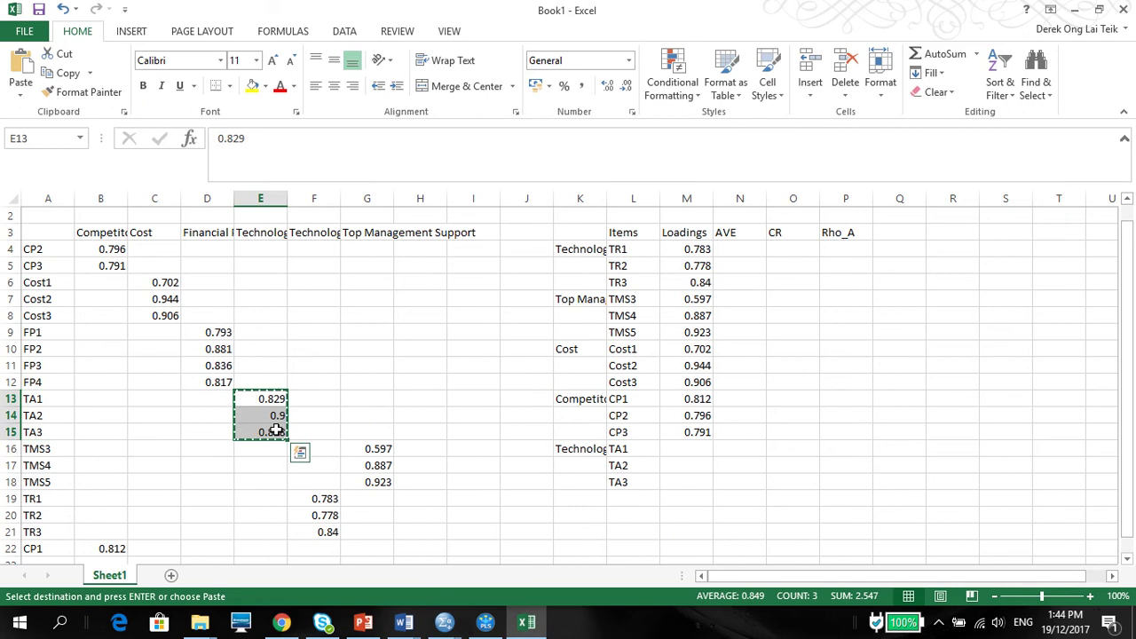
left_click(669, 448)
key("ctrl+v")
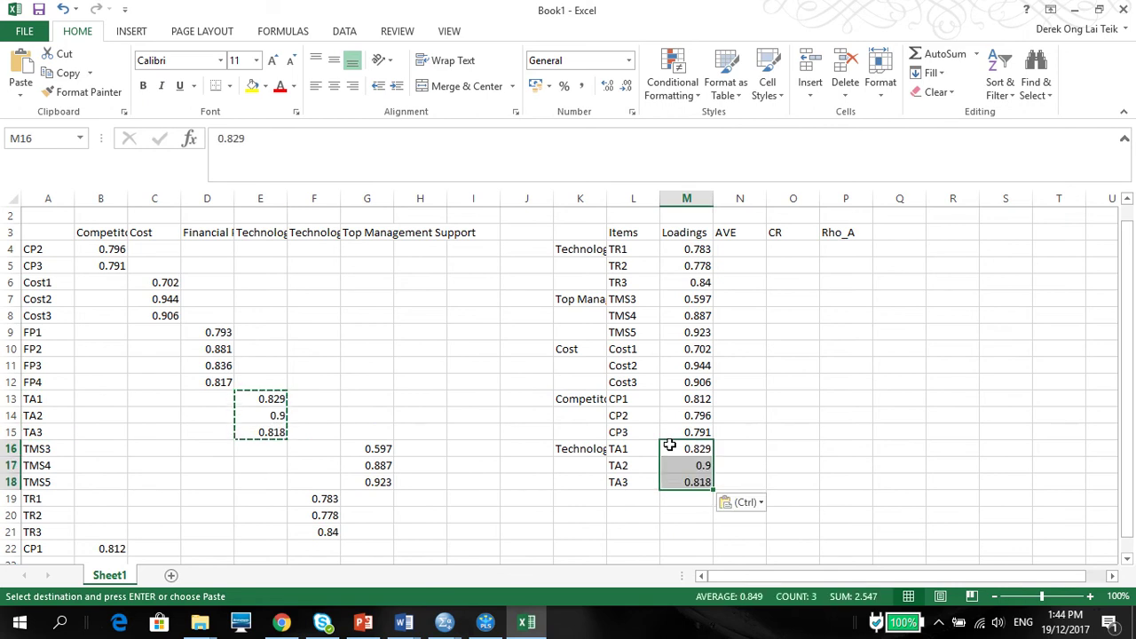
left_click(581, 499)
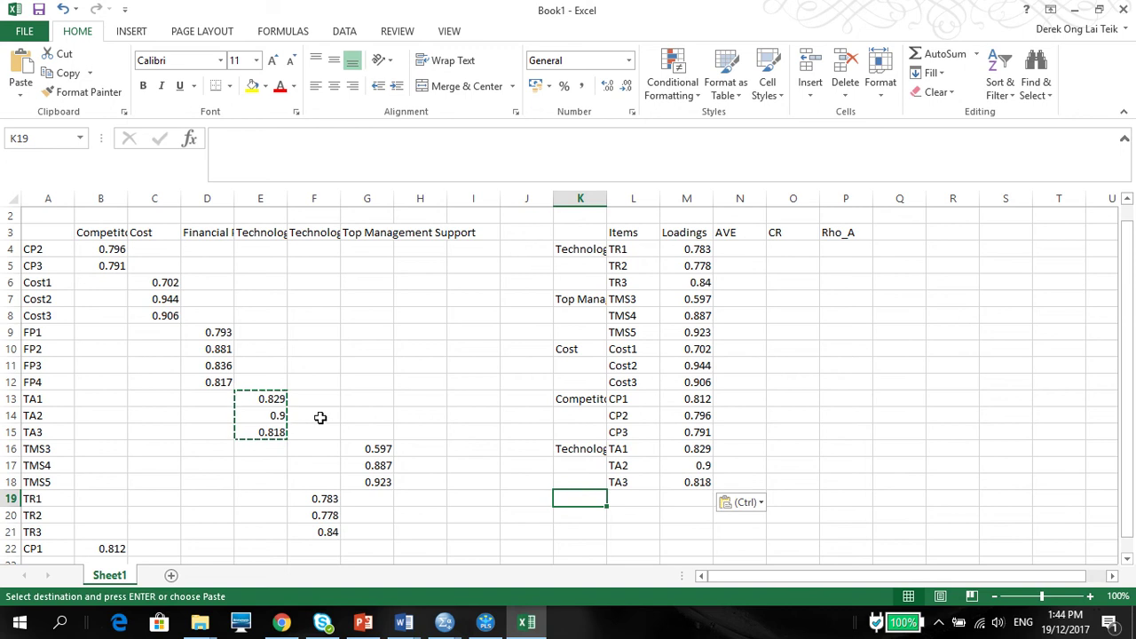
After checking SmartPLS, copy the Financial Performance header into K19.
left_click(484, 624)
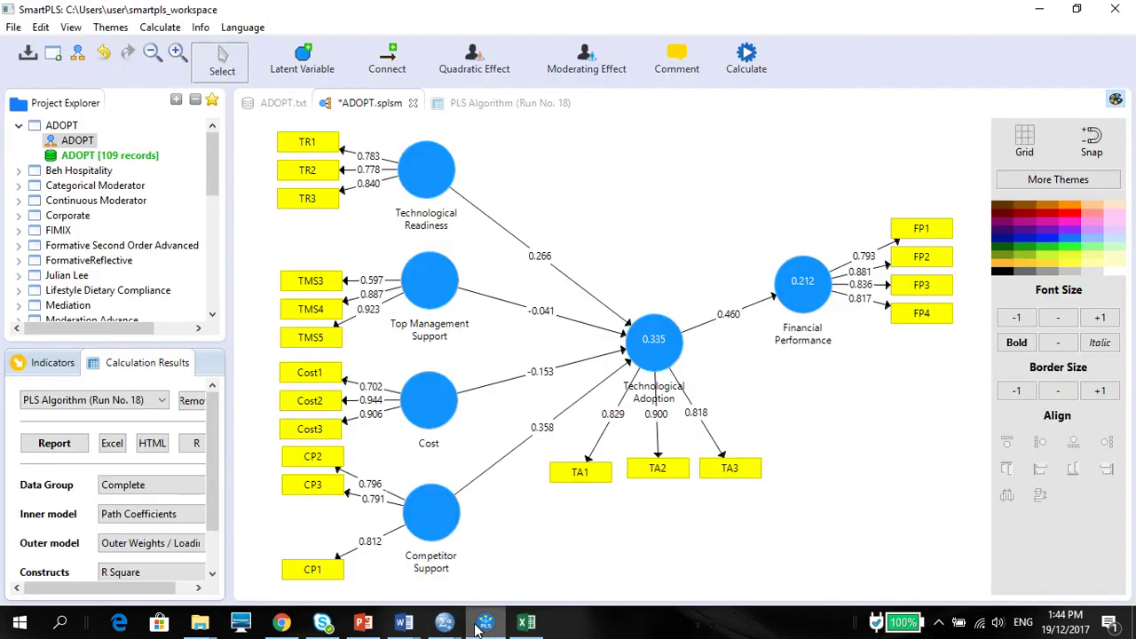
left_click(526, 625)
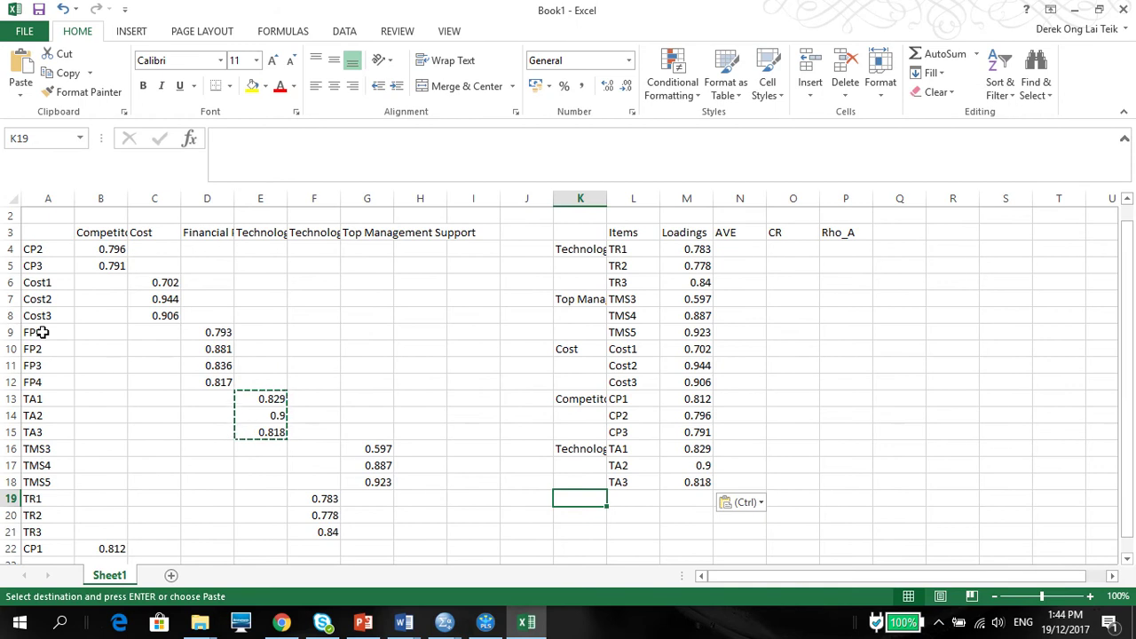
left_click(213, 233)
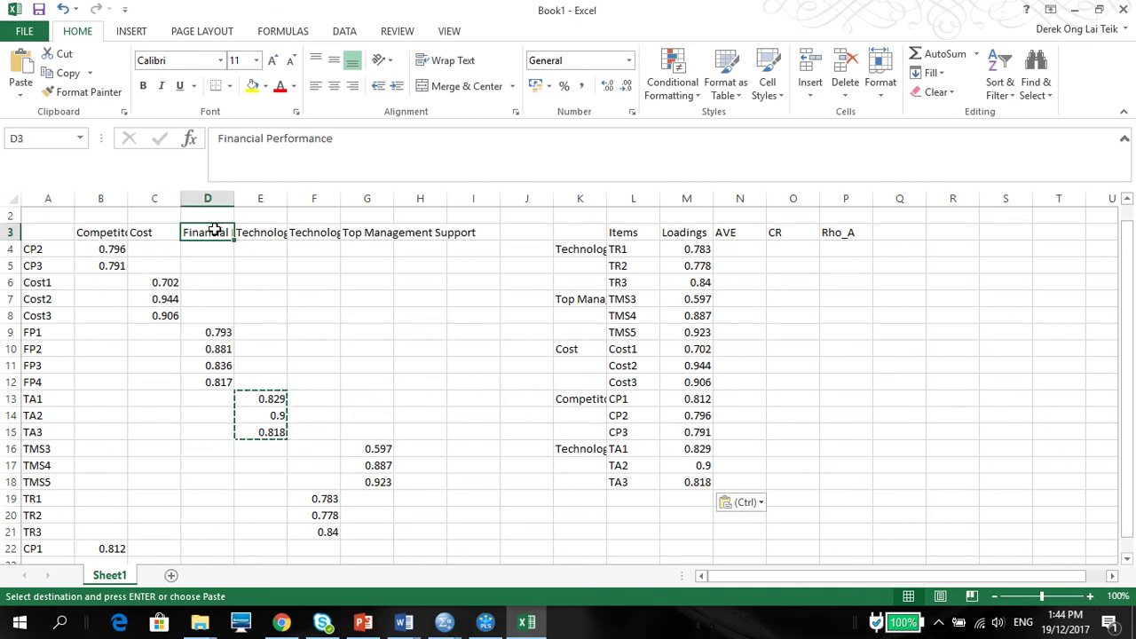
key("ctrl+c")
left_click(572, 509)
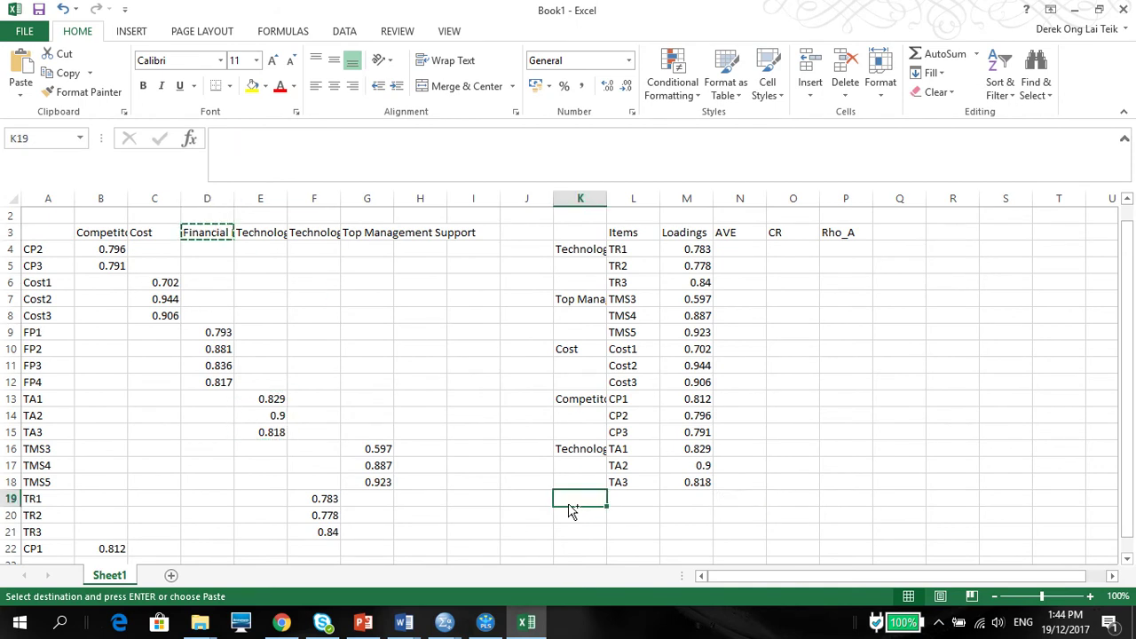
key("ctrl+v")
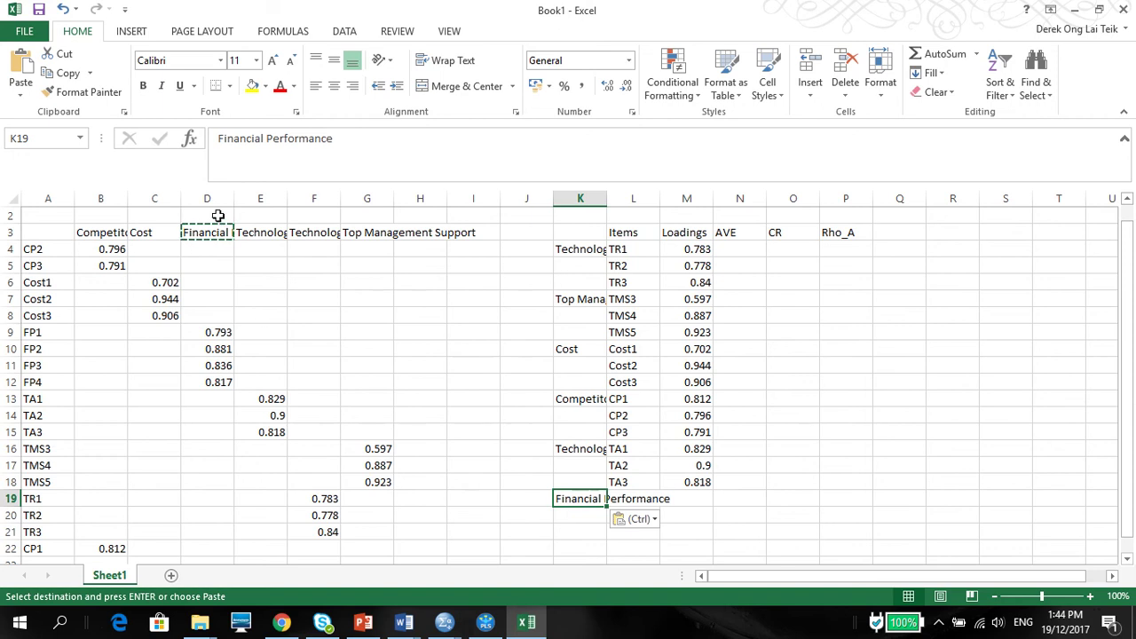
Copy FP1–FP4 into L19 and loadings 0.793, 0.881, 0.836, 0.817 into M19, then widen column K.
left_click_drag(32, 332, 34, 379)
key("ctrl+c")
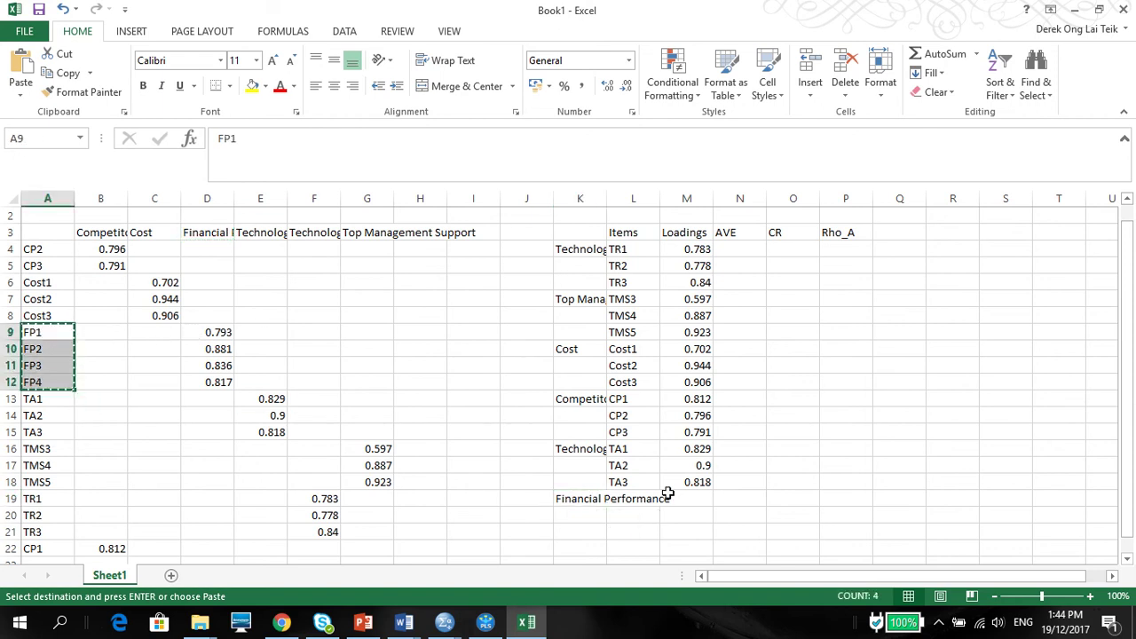
left_click(652, 499)
key("ctrl+v")
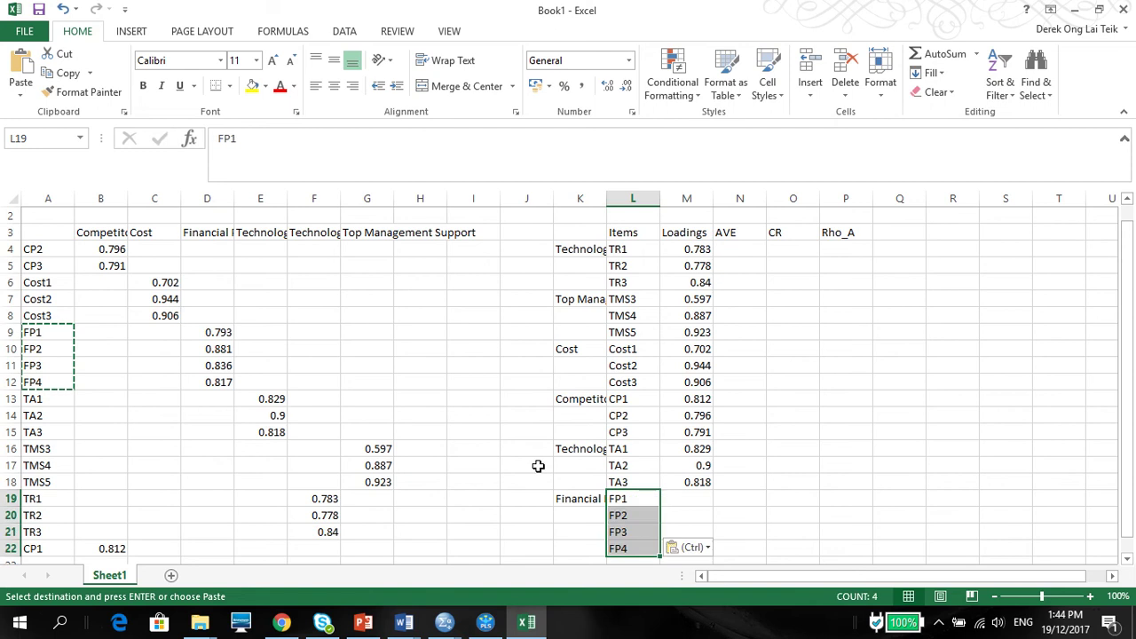
left_click_drag(201, 332, 213, 378)
key("ctrl+c")
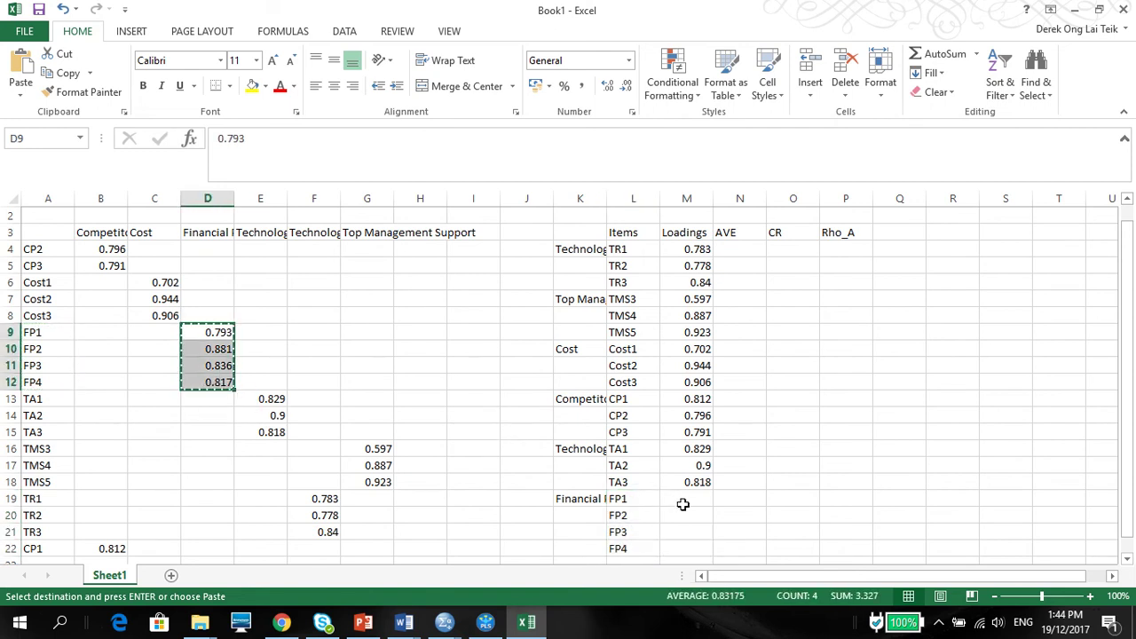
left_click(682, 502)
key("ctrl+v")
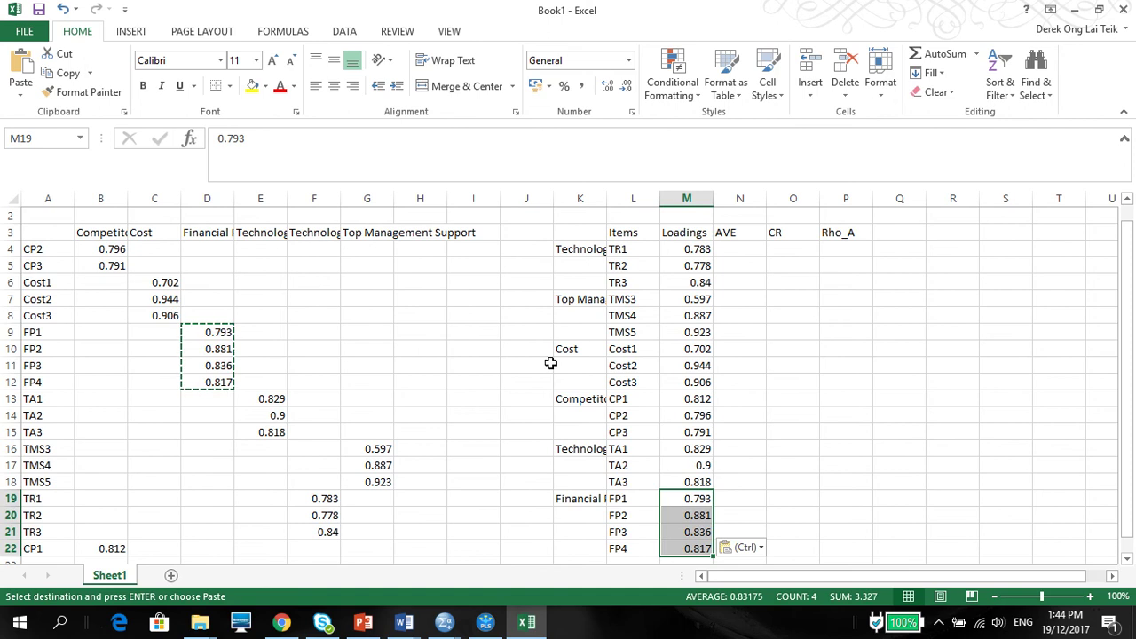
left_click_drag(602, 197, 638, 189)
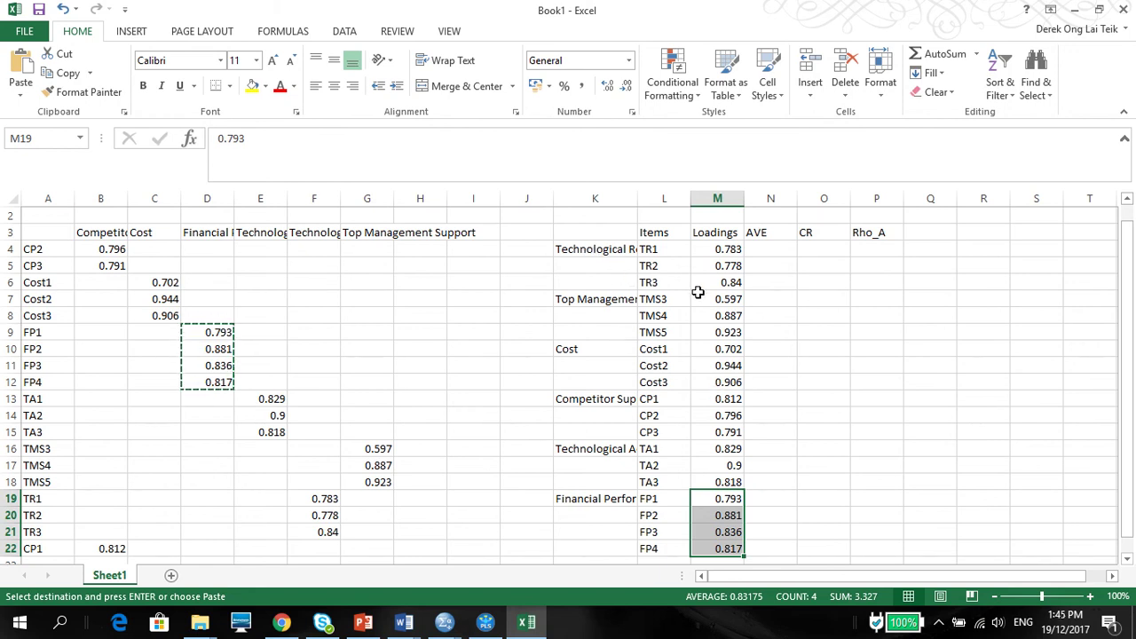
Split K4 so 'Technological' stays and 'Readiness' sits in the row below.
left_click(587, 247)
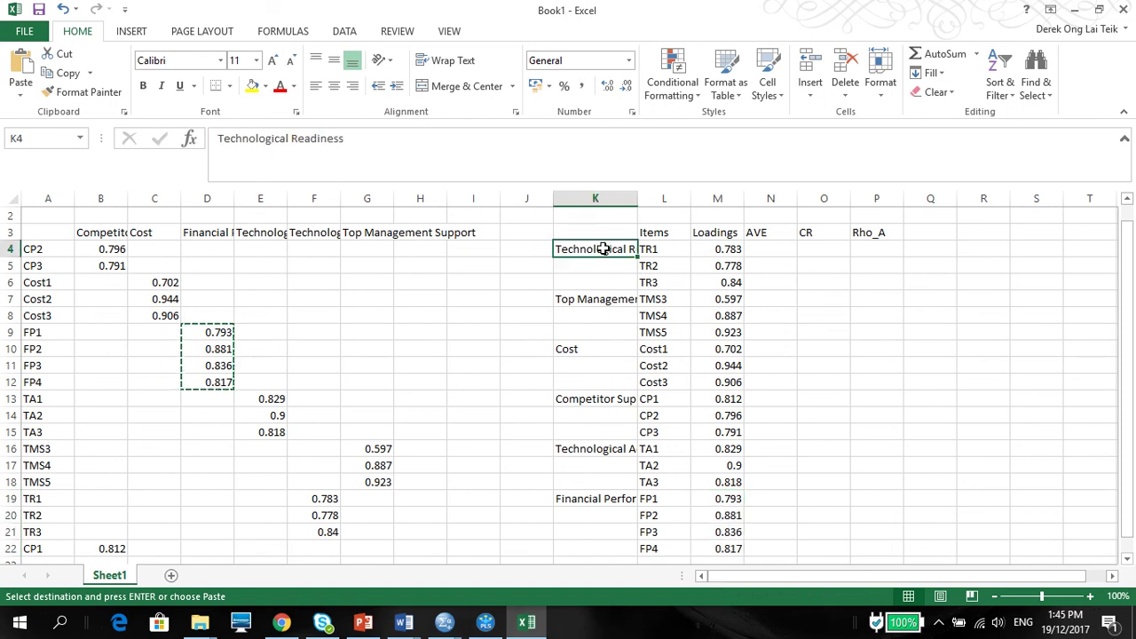
left_click_drag(293, 139, 339, 137)
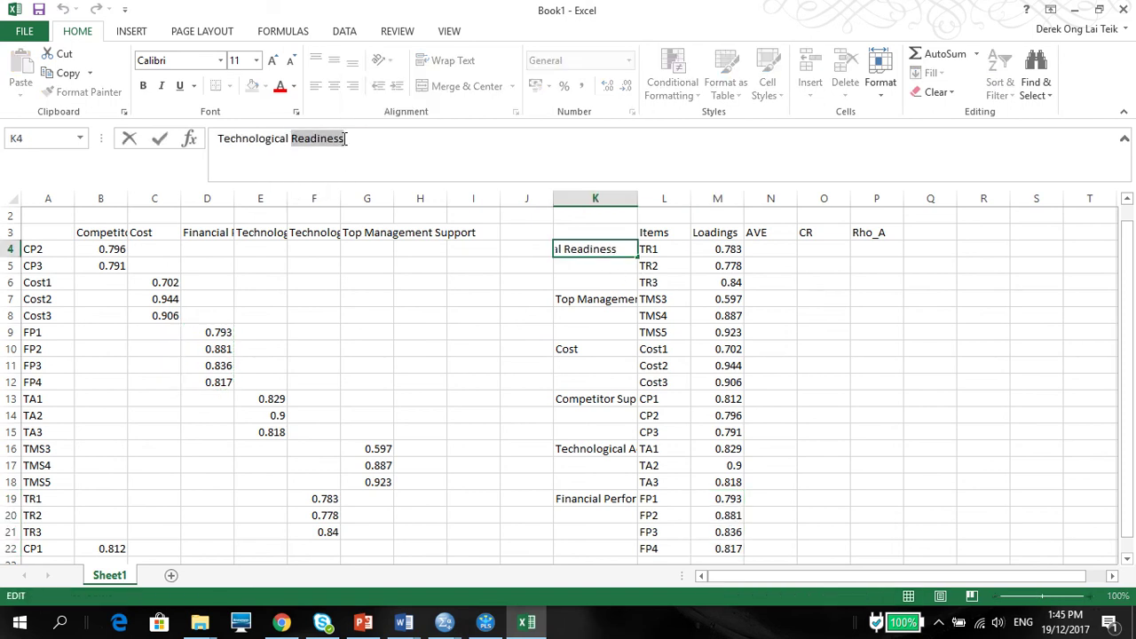
key("BackSpace")
left_click(569, 265)
key("ctrl+v")
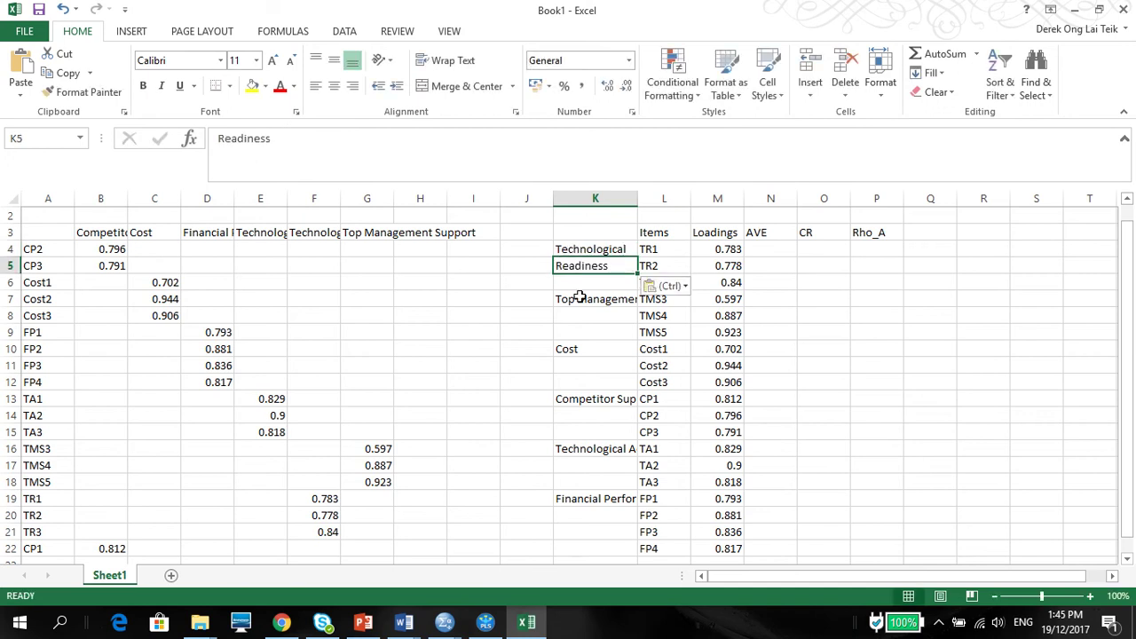
Move 'Management' out of the K7 Top Management Support label into K8.
left_click(577, 298)
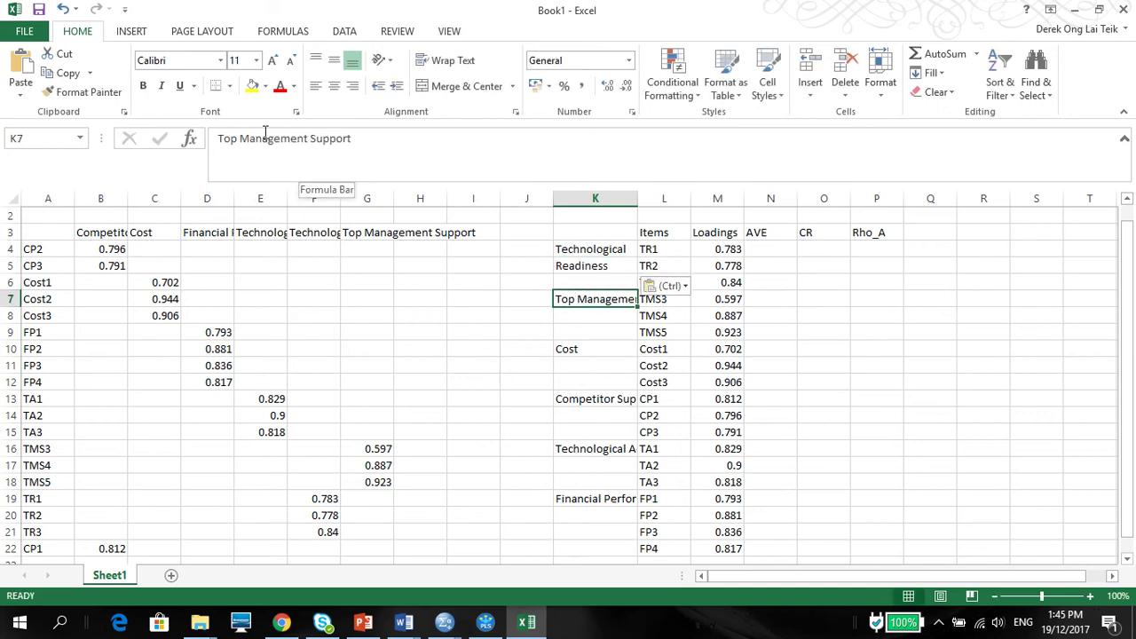
left_click_drag(242, 135, 353, 137)
left_click(309, 139)
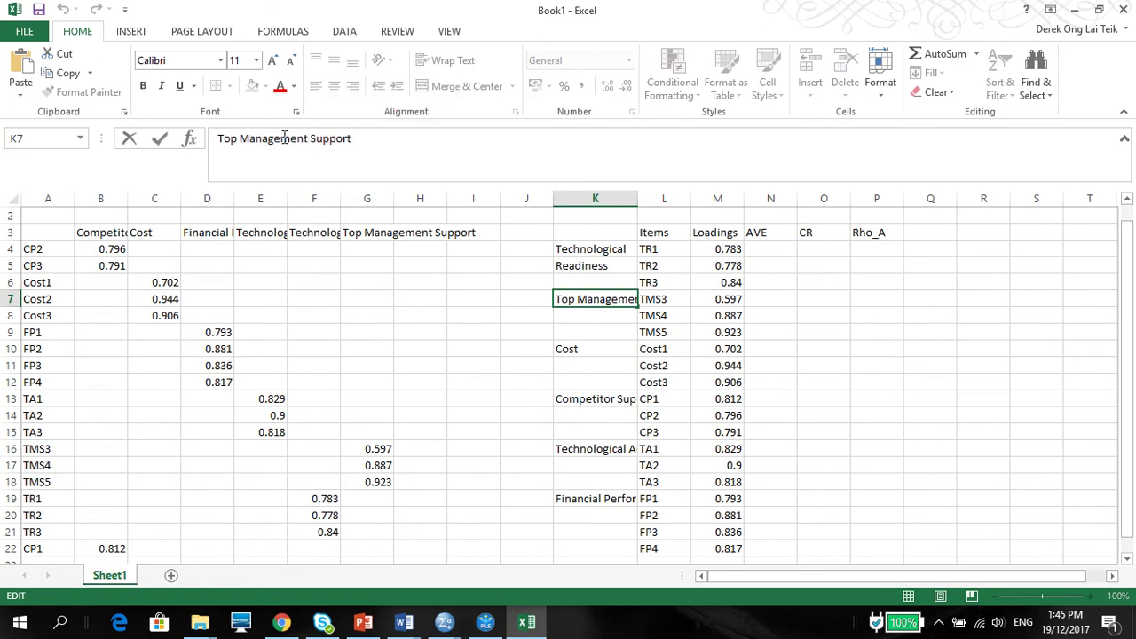
left_click_drag(254, 133, 306, 138)
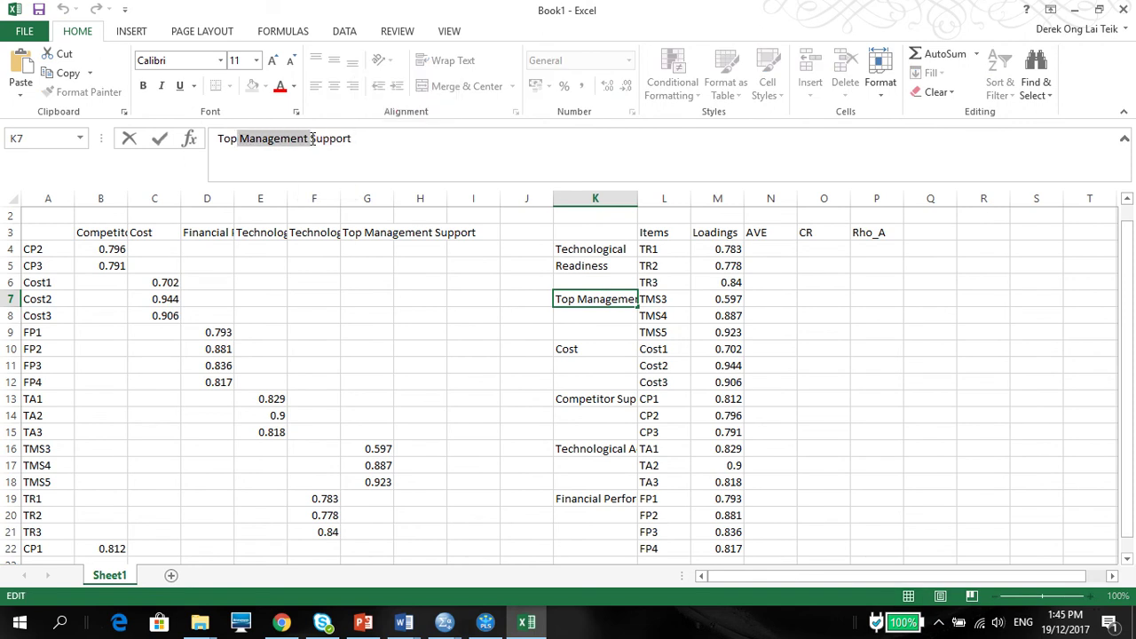
key("BackSpace")
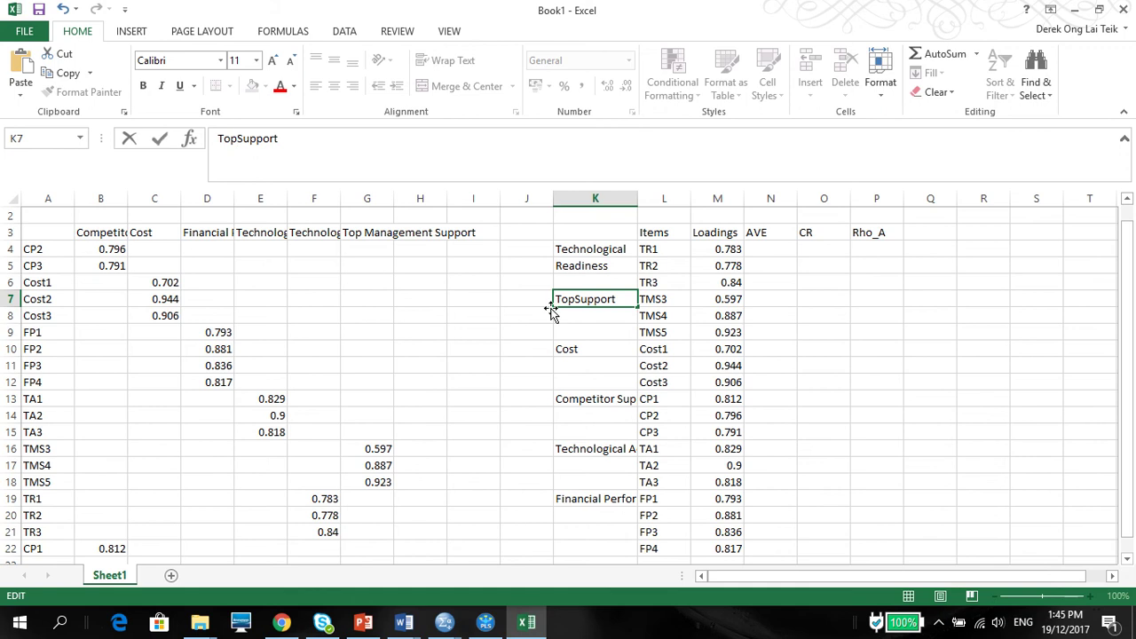
key("Return")
key("ctrl+v")
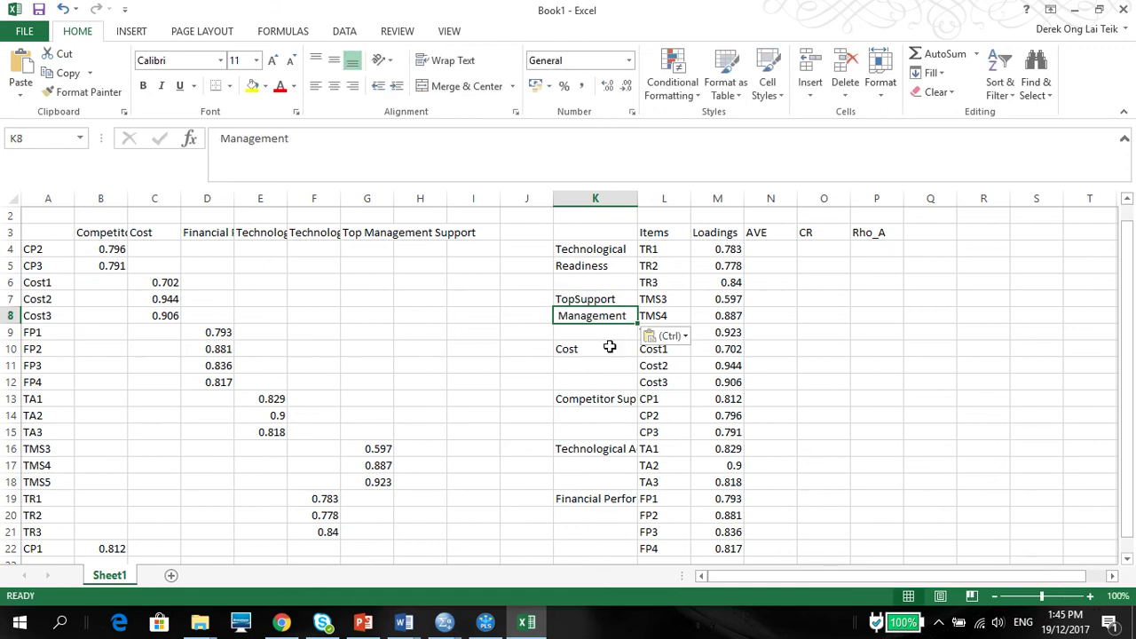
Move 'Support' into K9, leaving 'Top' in K7, and remove K8's leading space.
left_click(582, 298)
left_click_drag(237, 137, 279, 138)
key("BackSpace")
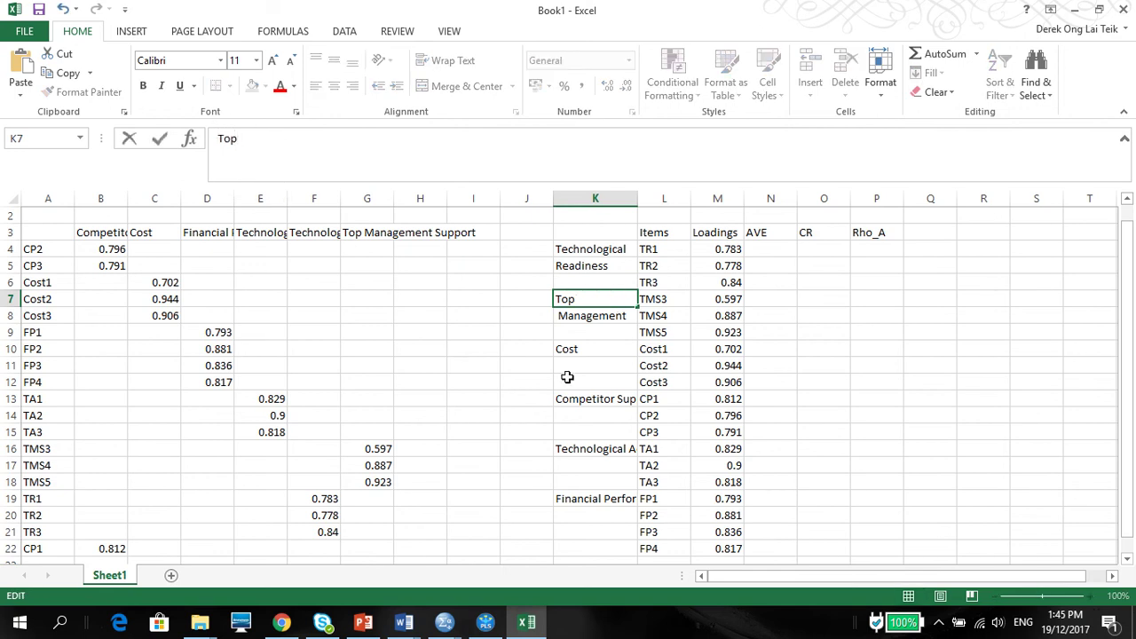
left_click(571, 332)
key("ctrl+v")
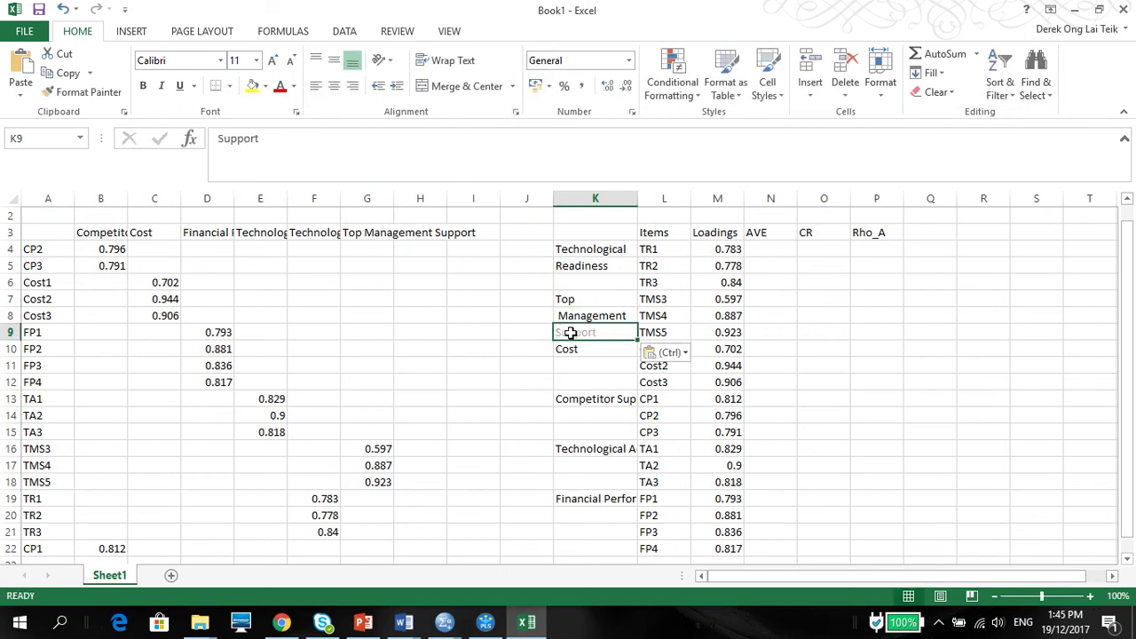
left_click(563, 315)
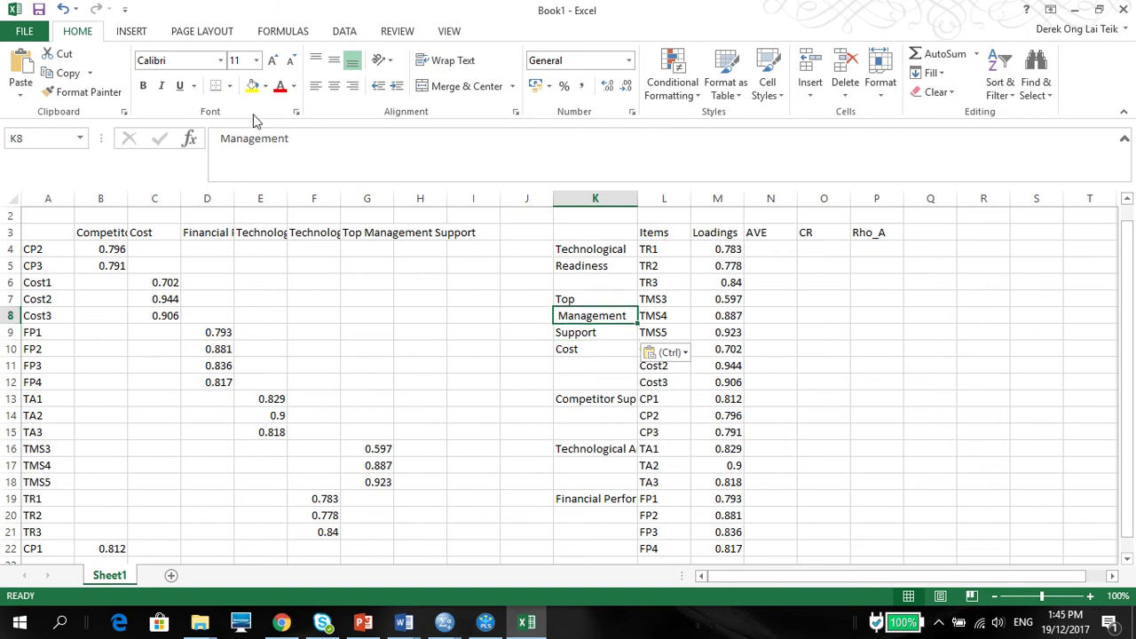
left_click(222, 138)
key("BackSpace")
Split Competitor Support into 'Competitor' in K13 and 'Support' in K14.
left_click(584, 399)
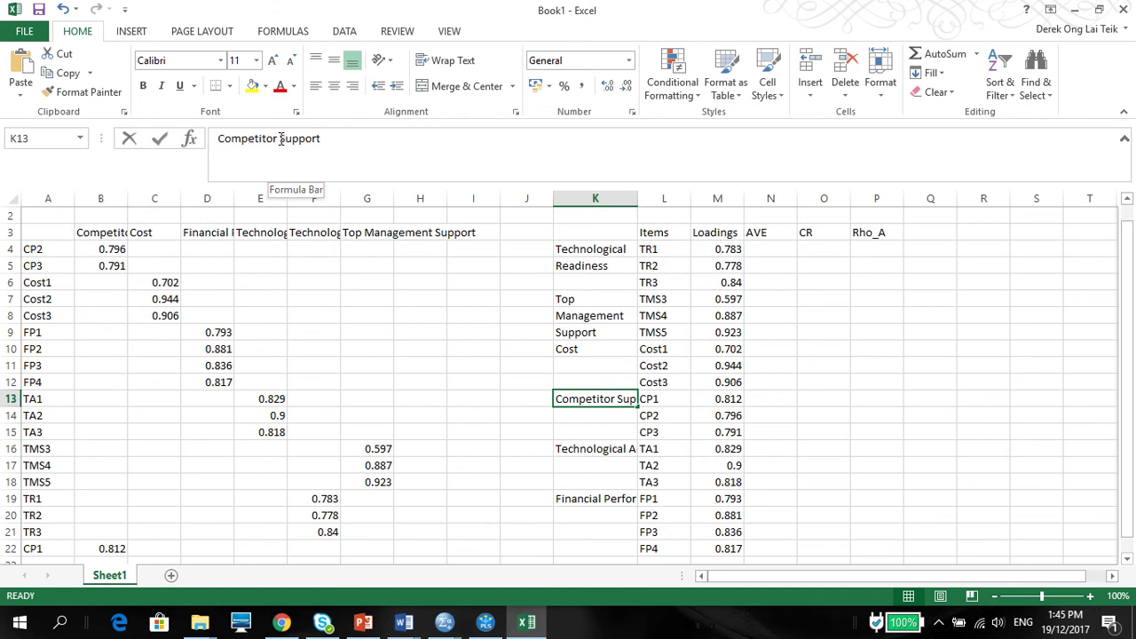
left_click_drag(277, 139, 340, 139)
key("BackSpace")
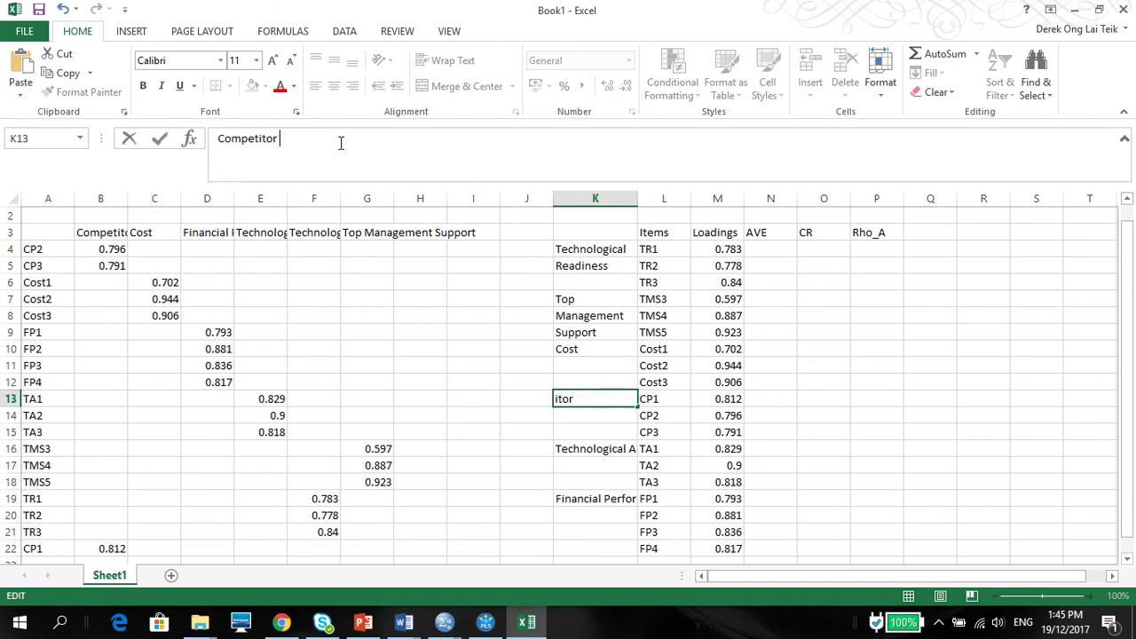
left_click(577, 416)
key("ctrl+v")
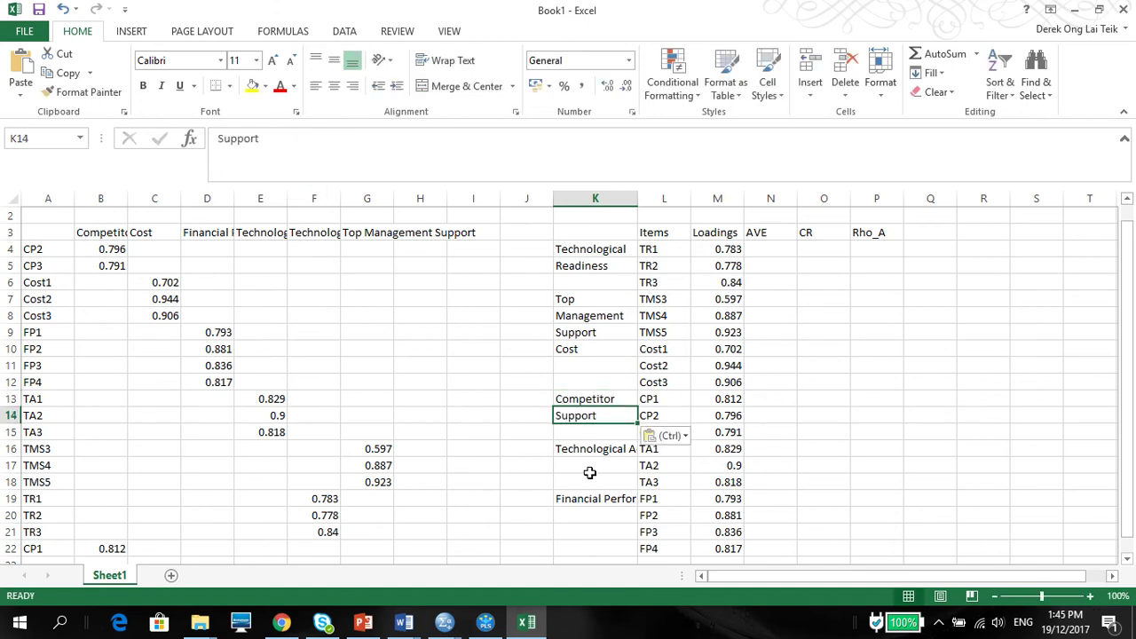
Split Technological Adoption into 'Technological' in K16 and 'Adoption' in K17.
left_click(588, 448)
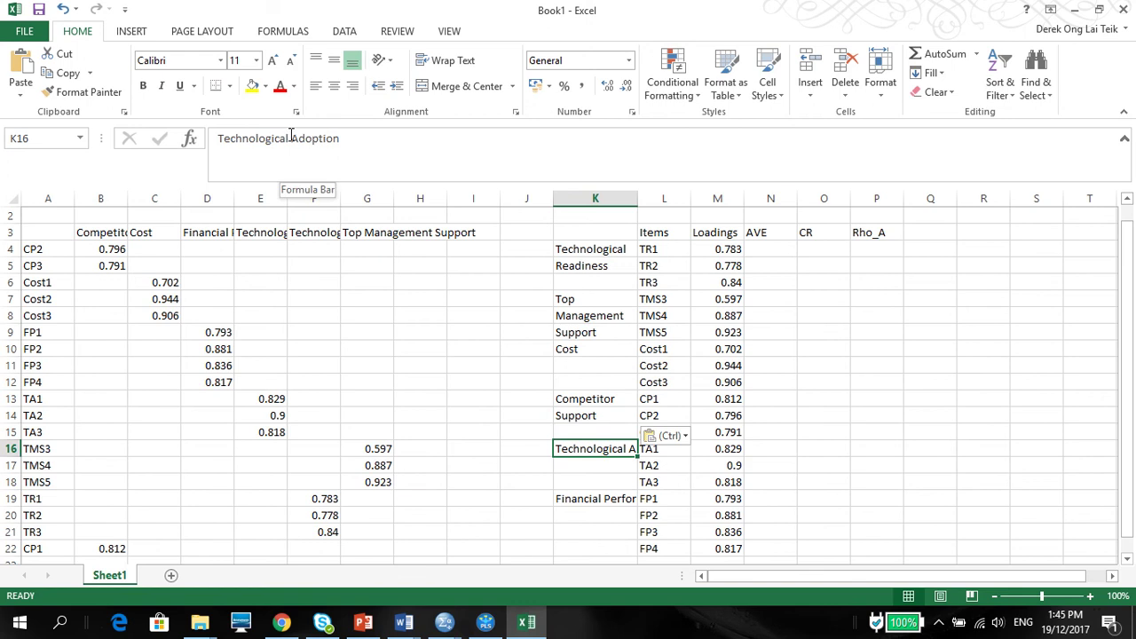
left_click_drag(290, 137, 356, 146)
key("ctrl+x")
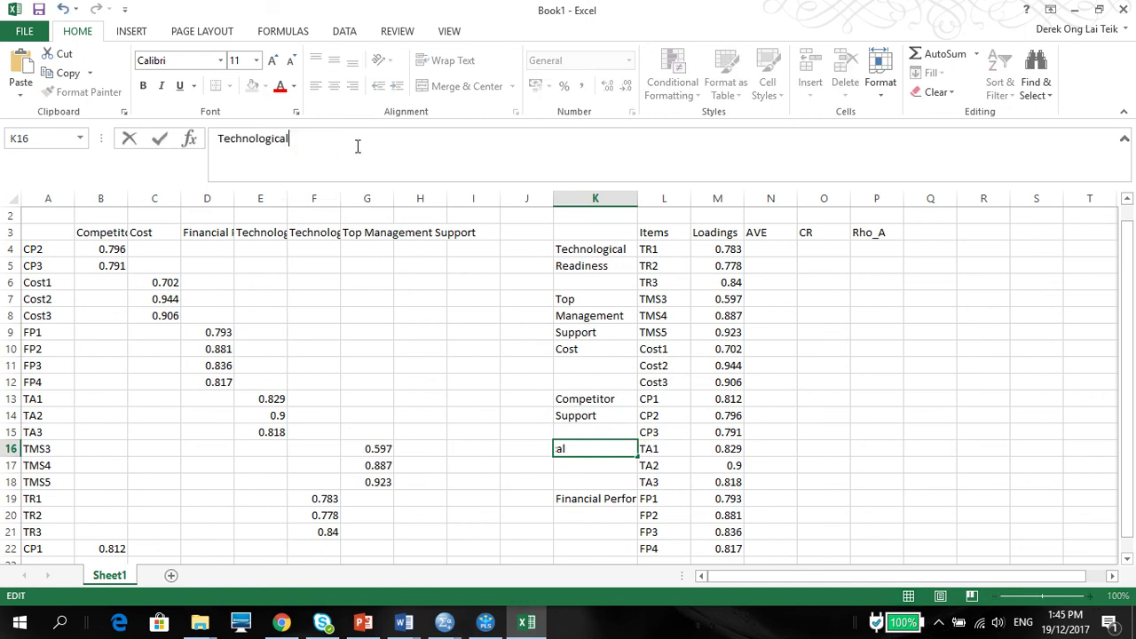
left_click(597, 465)
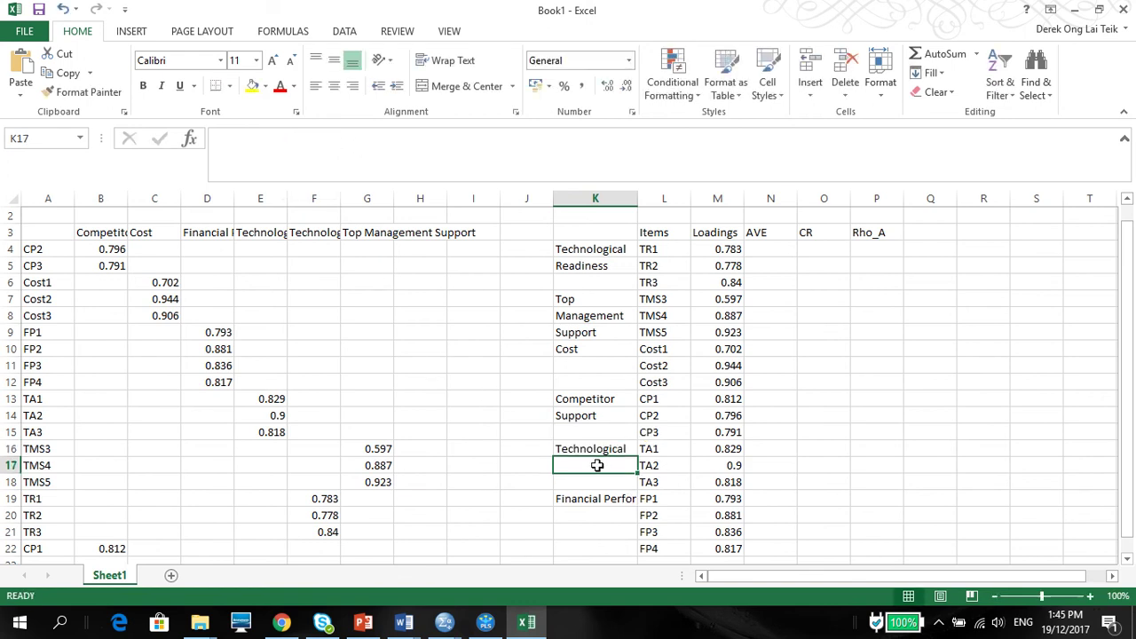
left_click(238, 139)
key("ctrl+v")
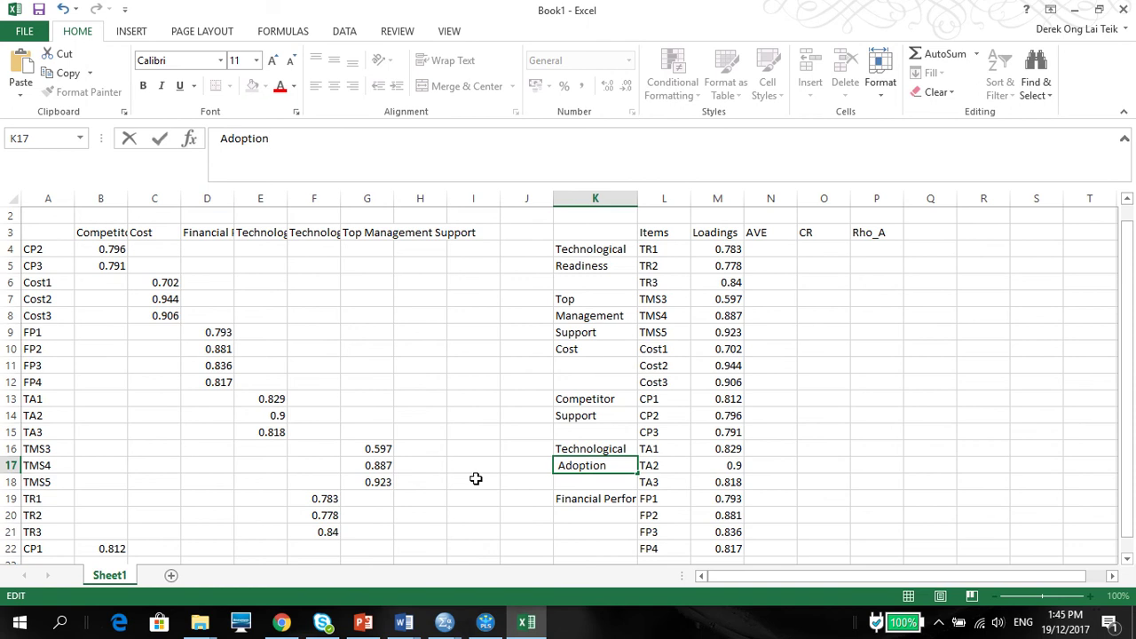
key("Return")
Split Financial Performance into 'Financial' in K19 and 'Performance' in K20.
left_click(572, 498)
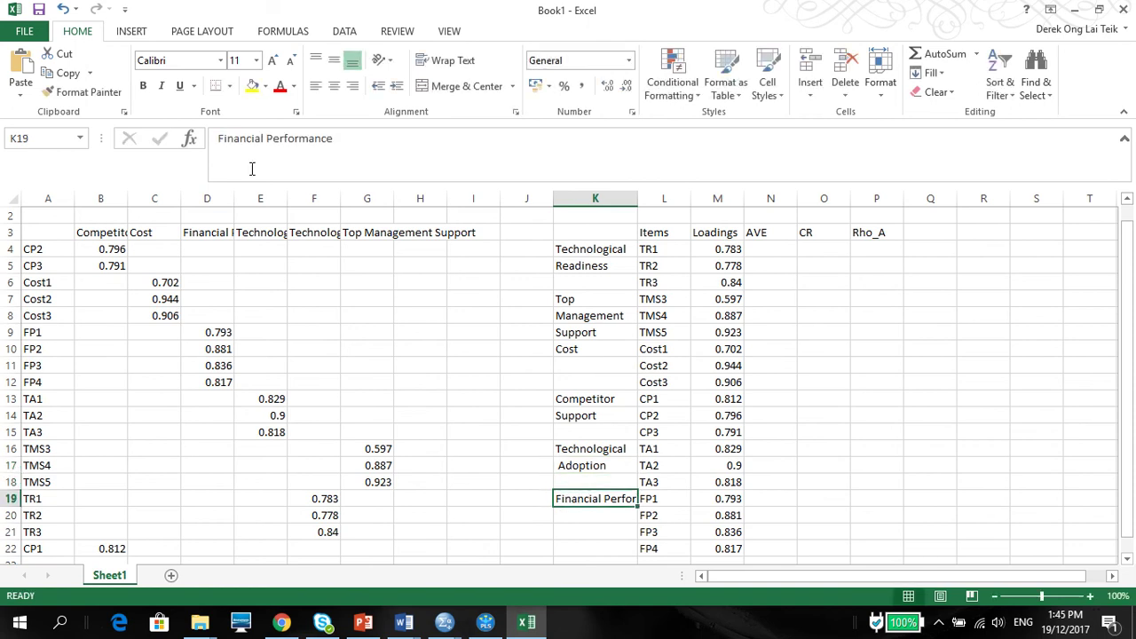
double_click(269, 138)
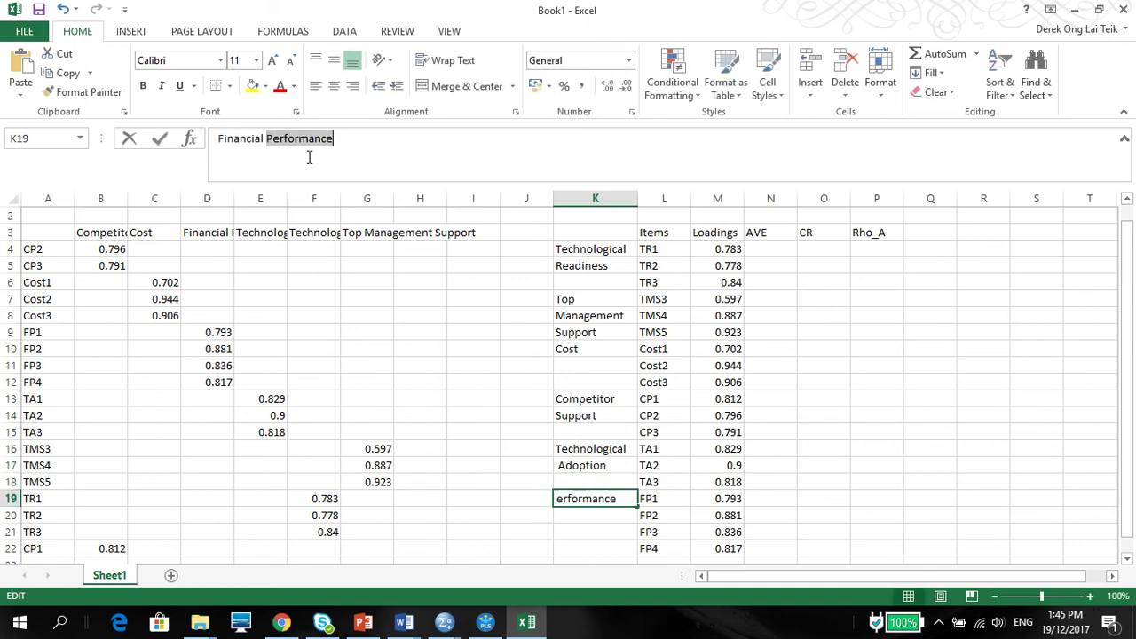
key("BackSpace")
left_click(618, 519)
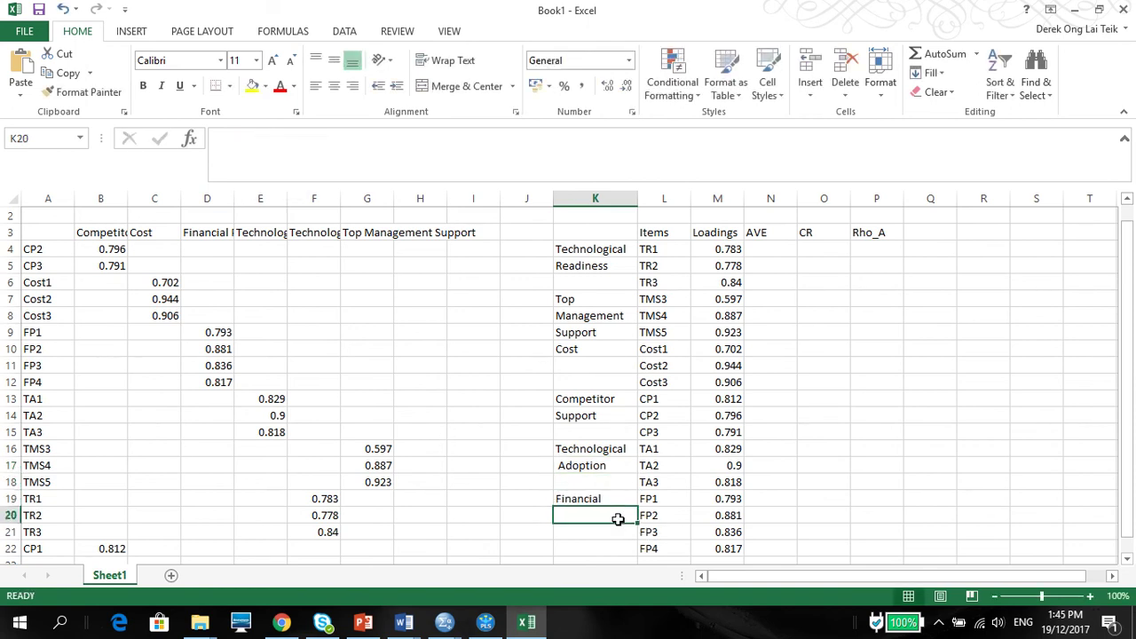
key("ctrl+v")
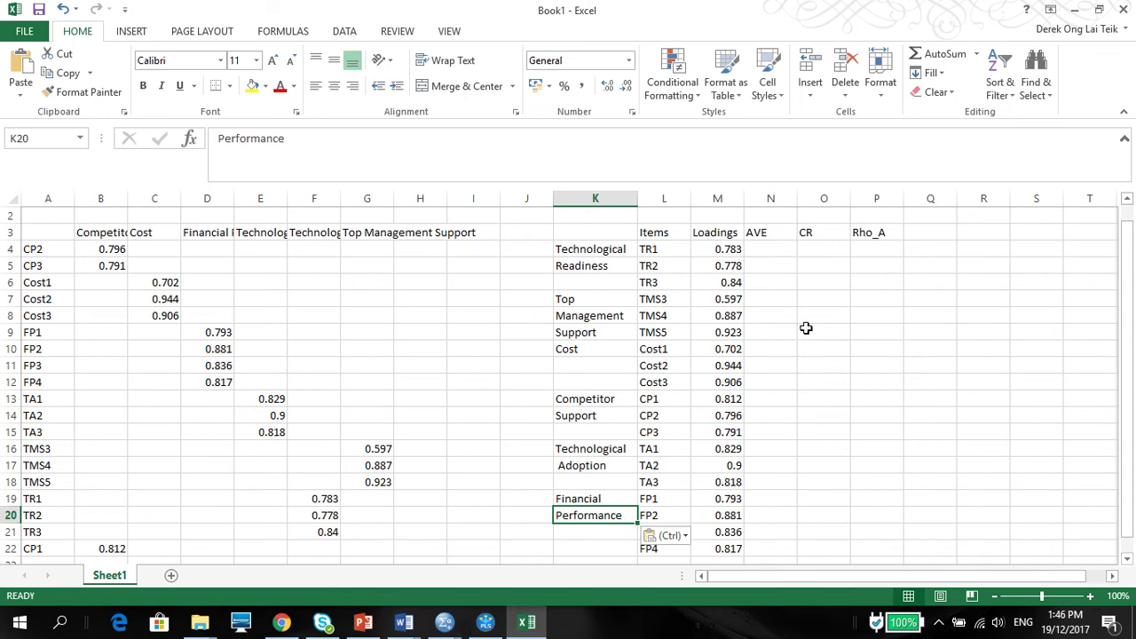
Copy the Construct Reliability and Validity table from PLS Algorithm run 18 in Excel format.
left_click(486, 623)
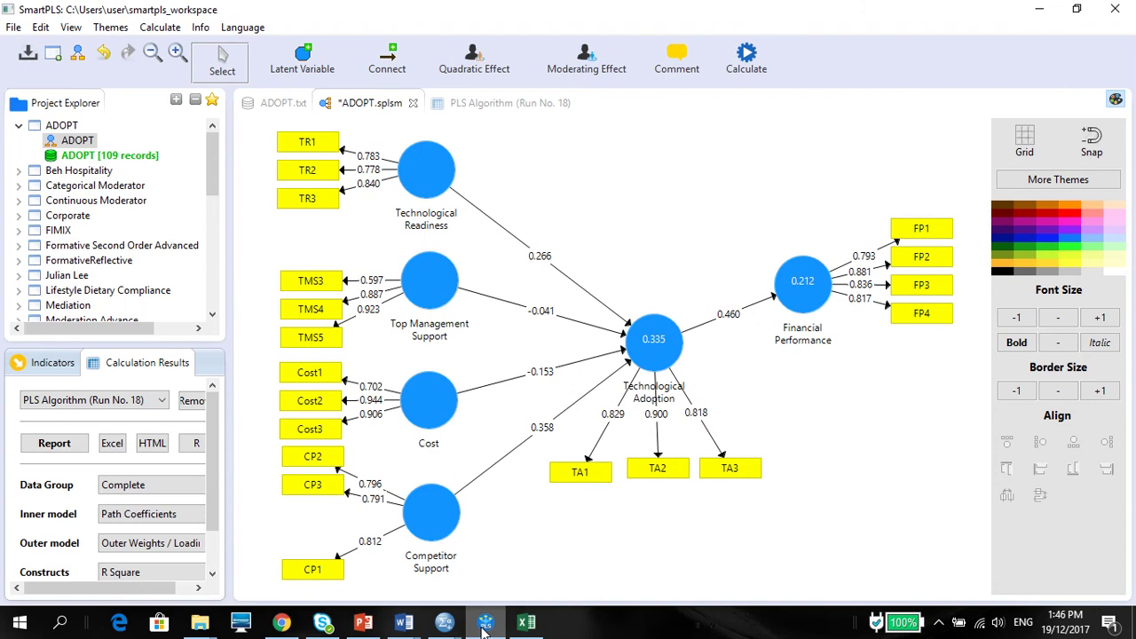
left_click(444, 105)
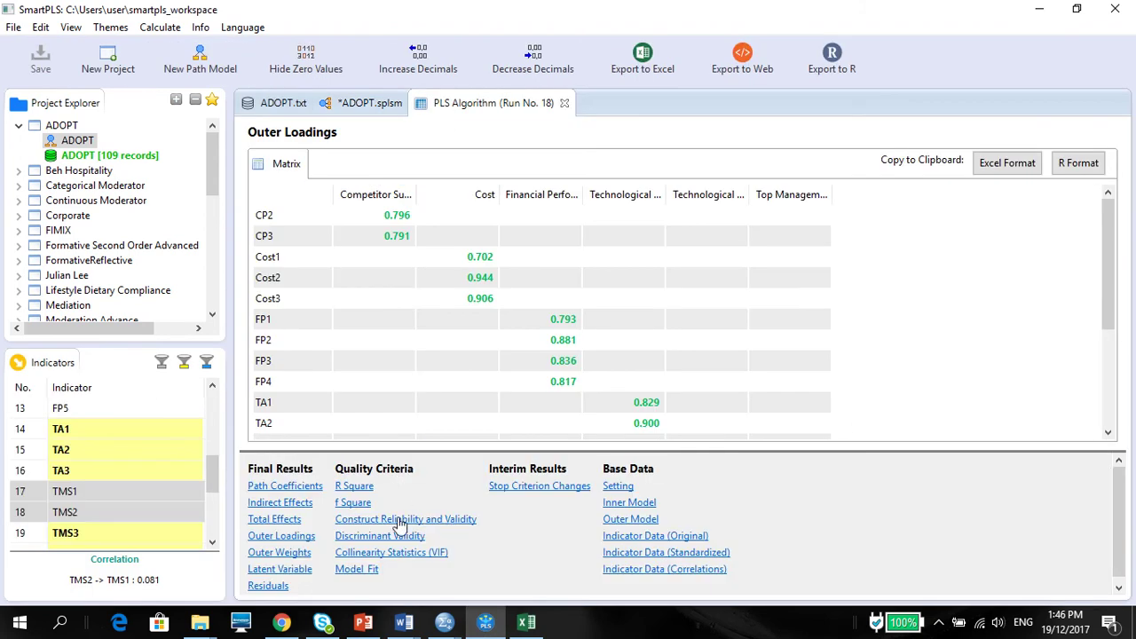
left_click(400, 521)
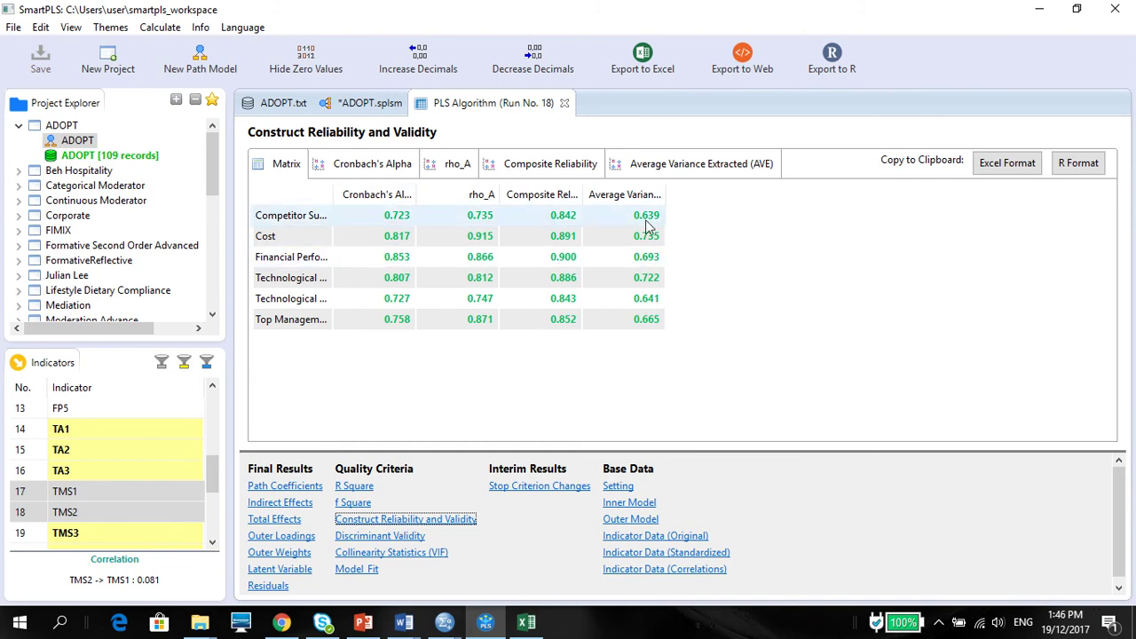
left_click(1011, 171)
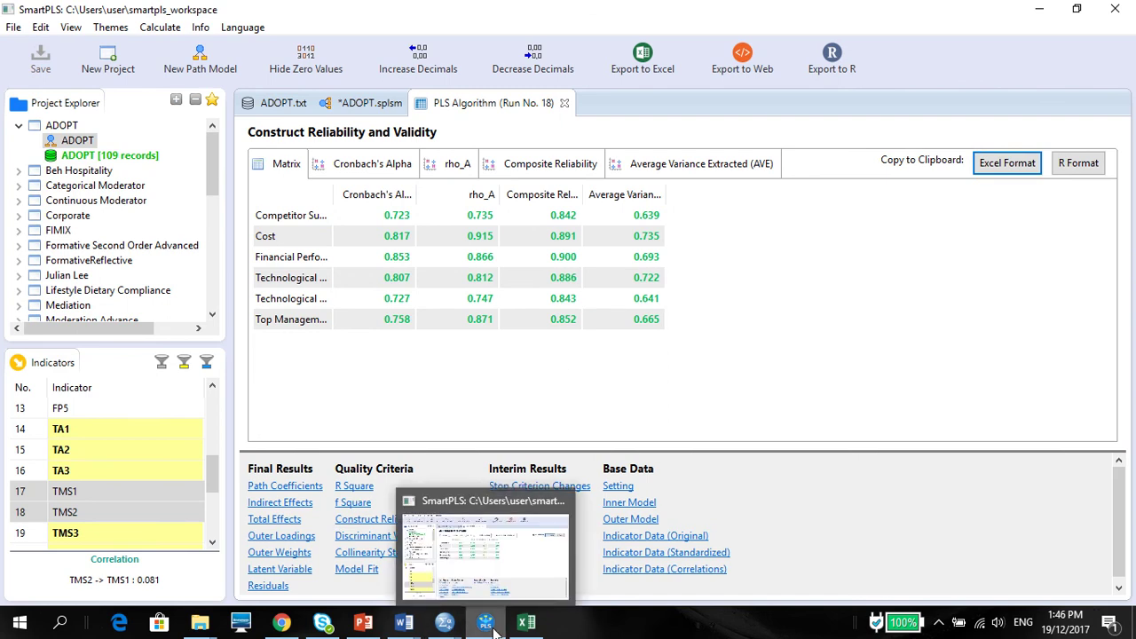
Paste the SmartPLS reliability table into the Excel sheet starting at R3.
left_click(526, 624)
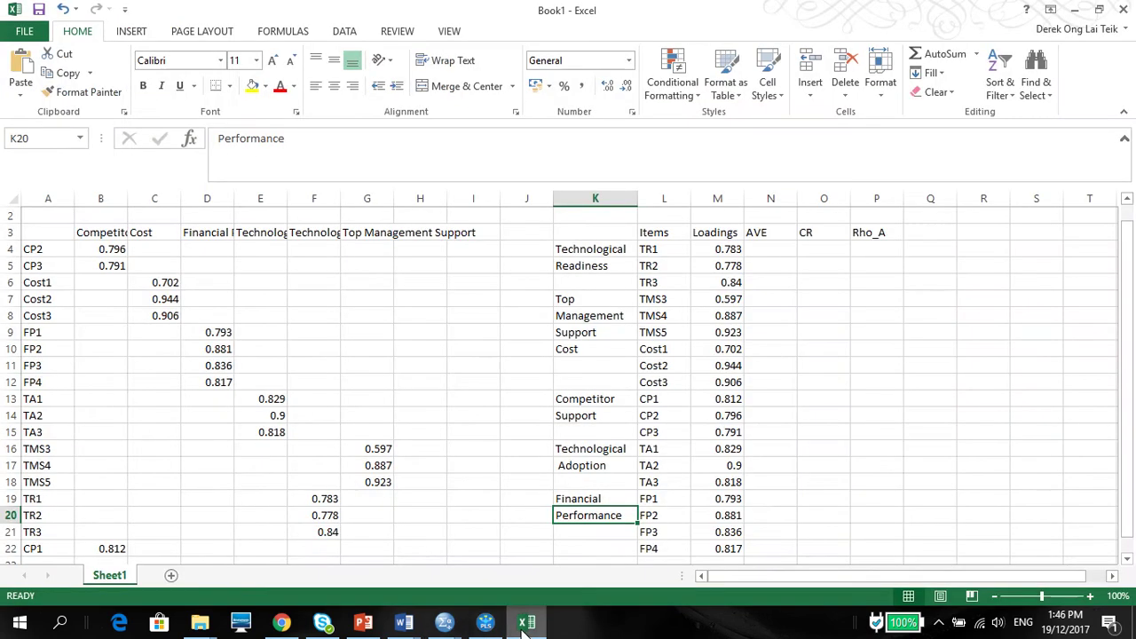
left_click(983, 232)
key("ctrl+v")
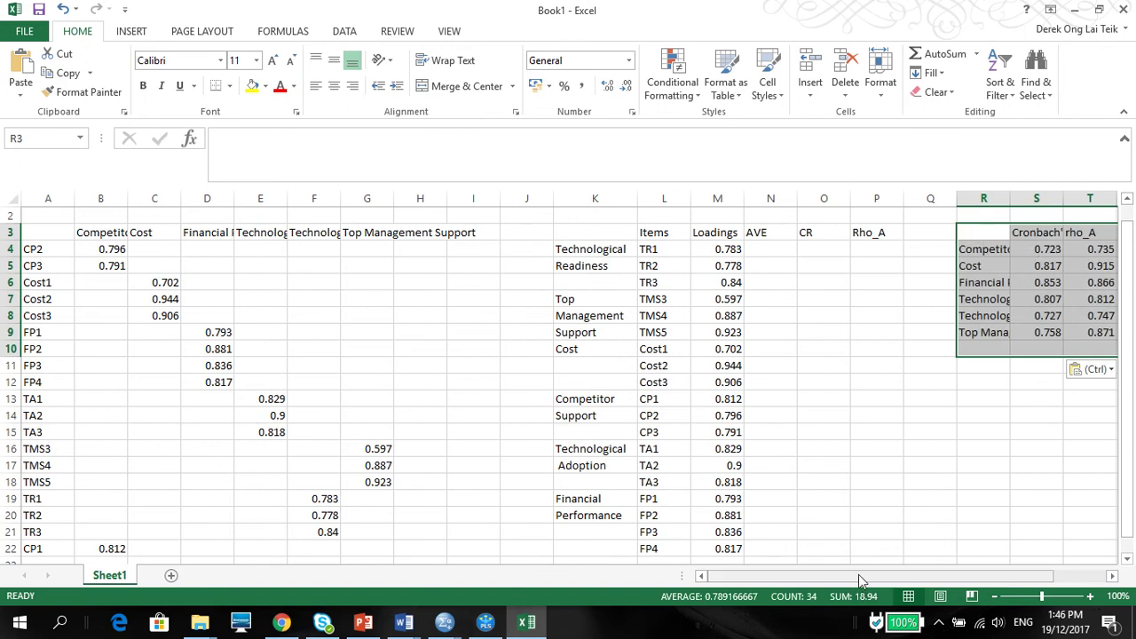
left_click_drag(865, 575, 1003, 555)
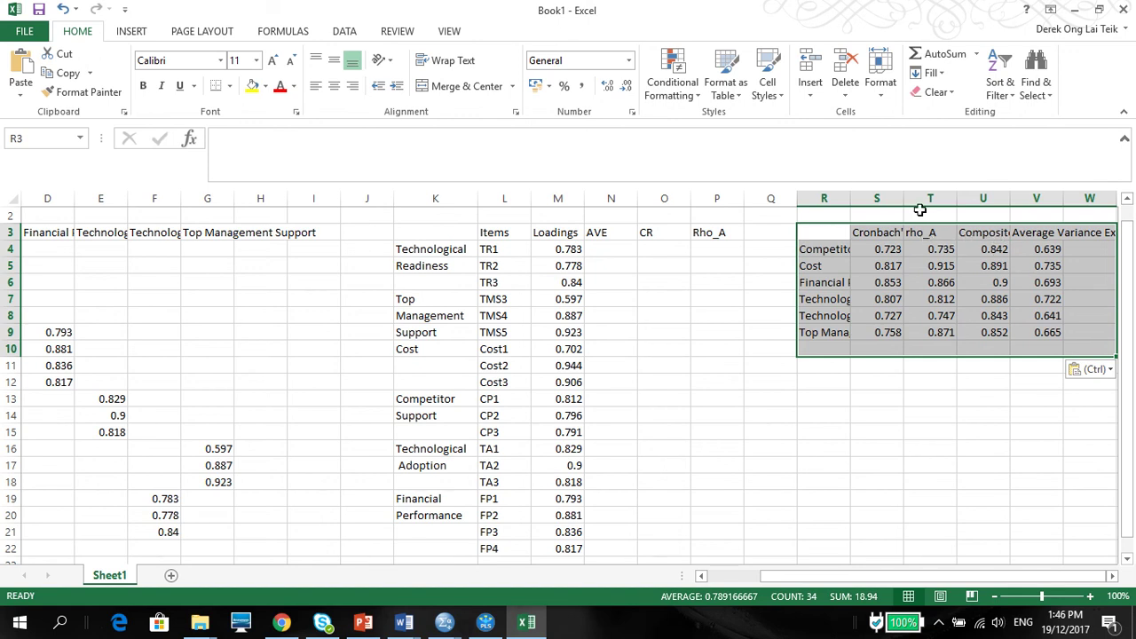
Insert two blank columns after Cronbach's Alpha, before rho_A.
left_click(920, 197)
right_click(920, 197)
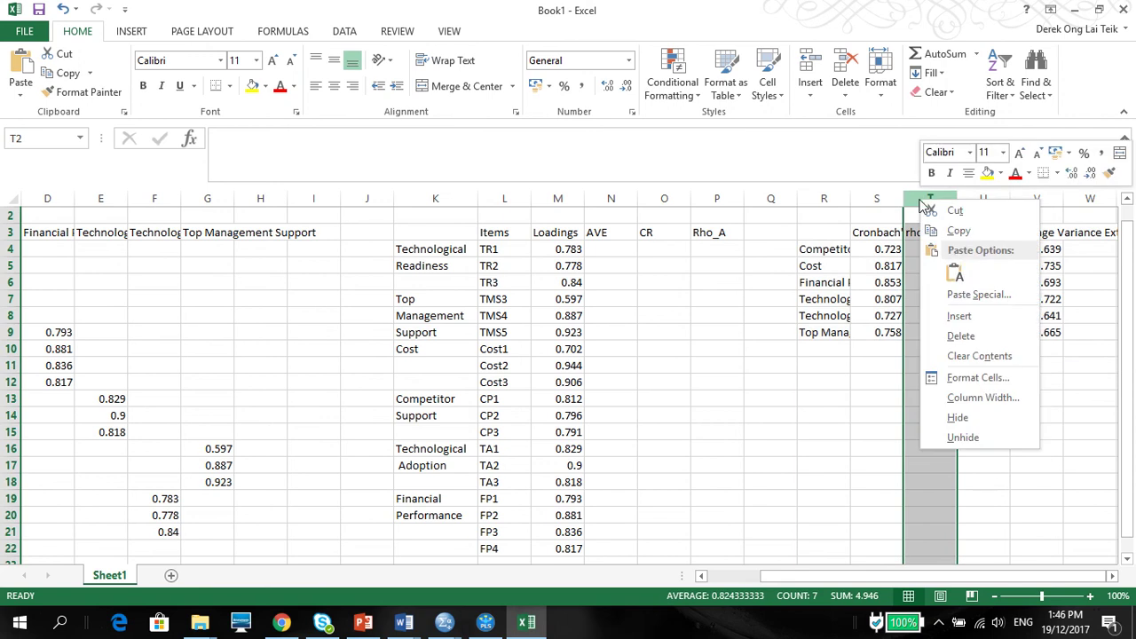
left_click(958, 317)
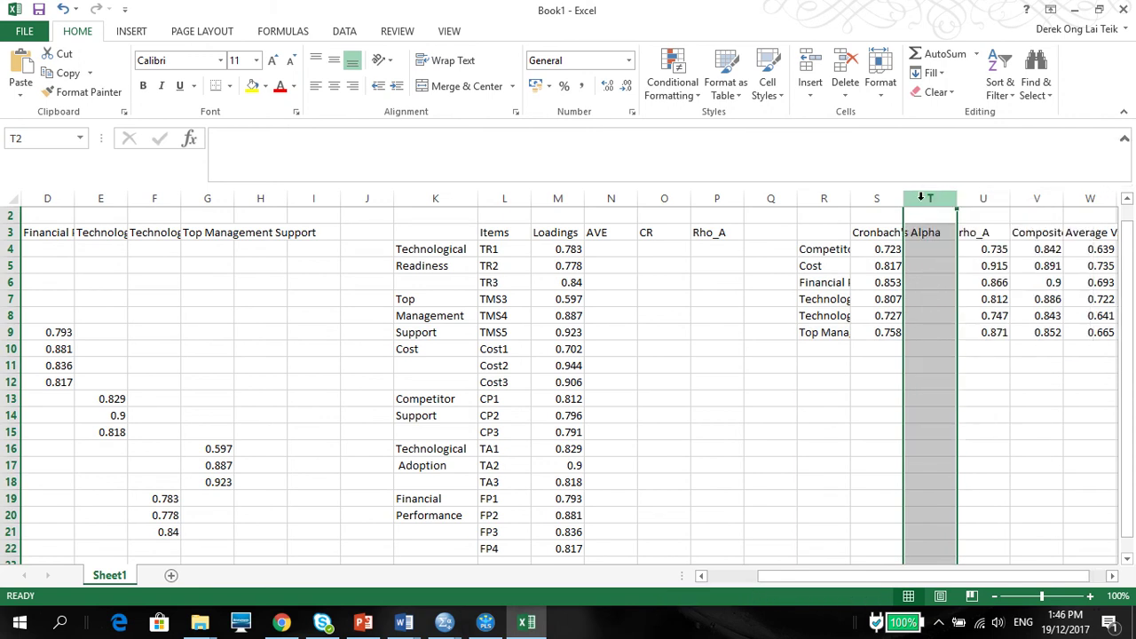
right_click(919, 197)
left_click(959, 316)
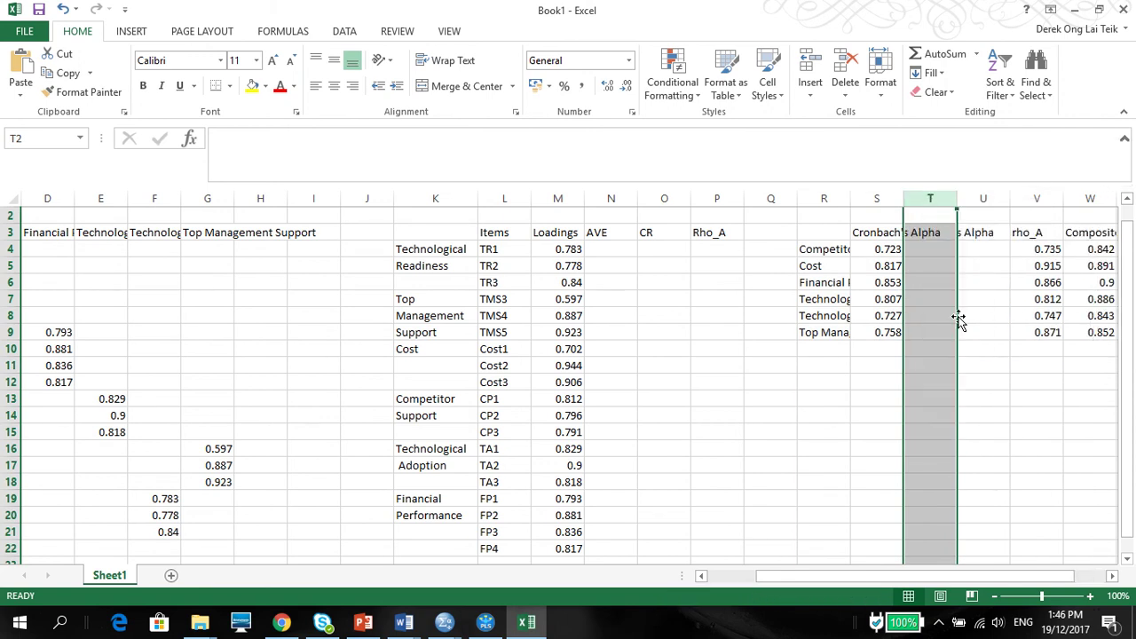
Move the AVE values into column T beside Cronbach's Alpha and cut the Composite Reliability column.
left_click_drag(982, 574, 1036, 576)
left_click_drag(1034, 231, 1053, 332)
key("ctrl+c")
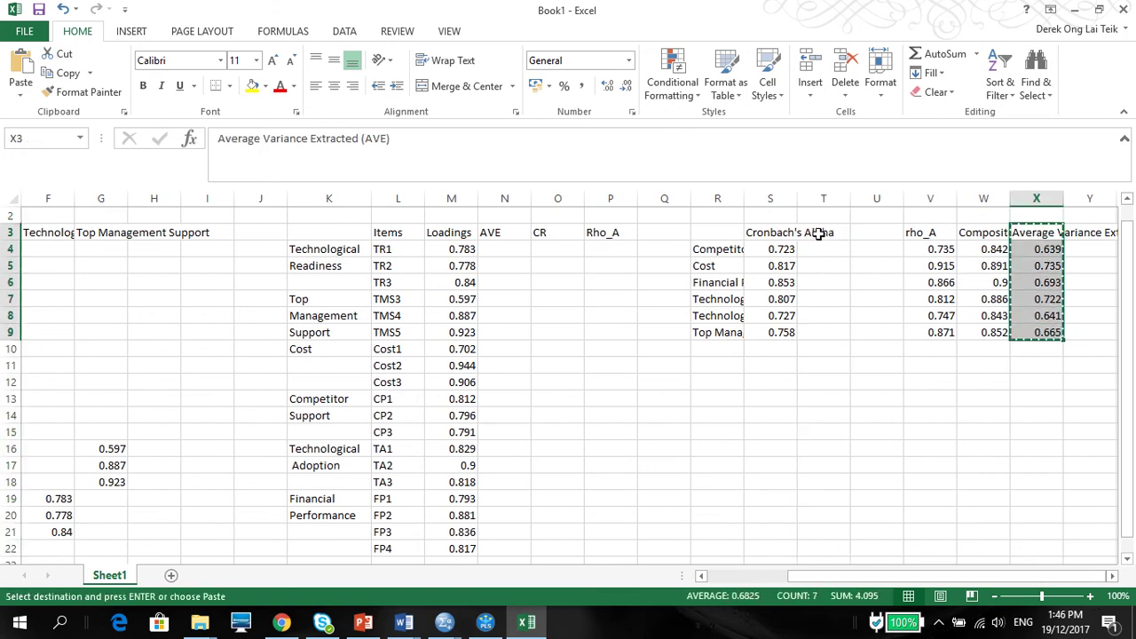
left_click(822, 233)
key("ctrl+v")
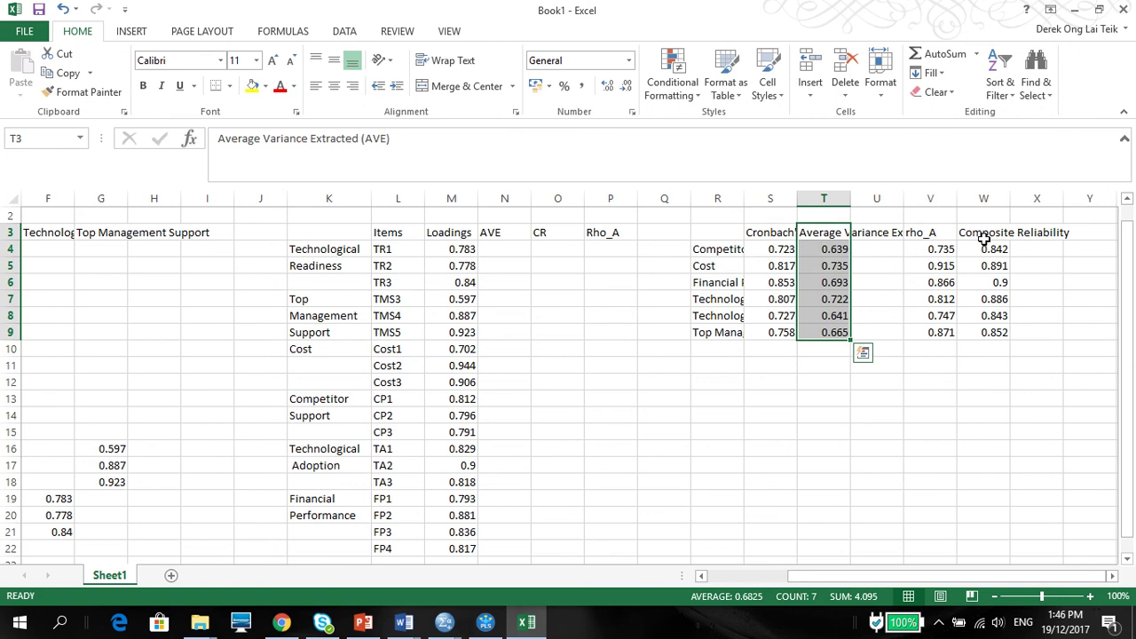
left_click_drag(985, 234, 988, 332)
key("ctrl+c")
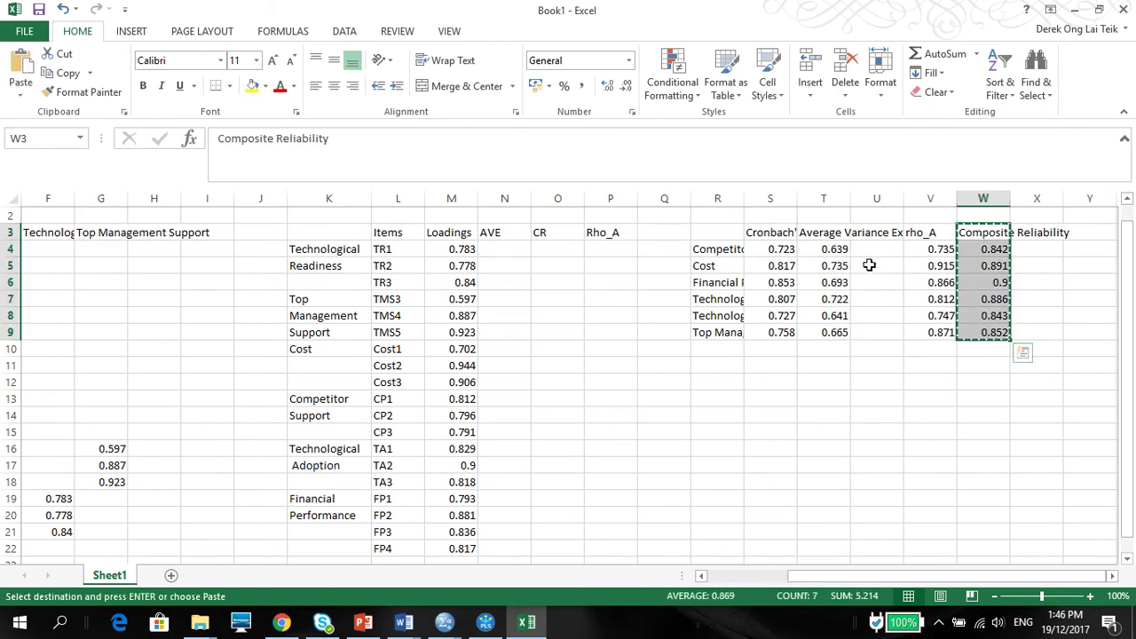
Paste Composite Reliability into U3 and fill Competitor Support's AVE, CR, rho_A beside CP1.
left_click(866, 233)
key("ctrl+v")
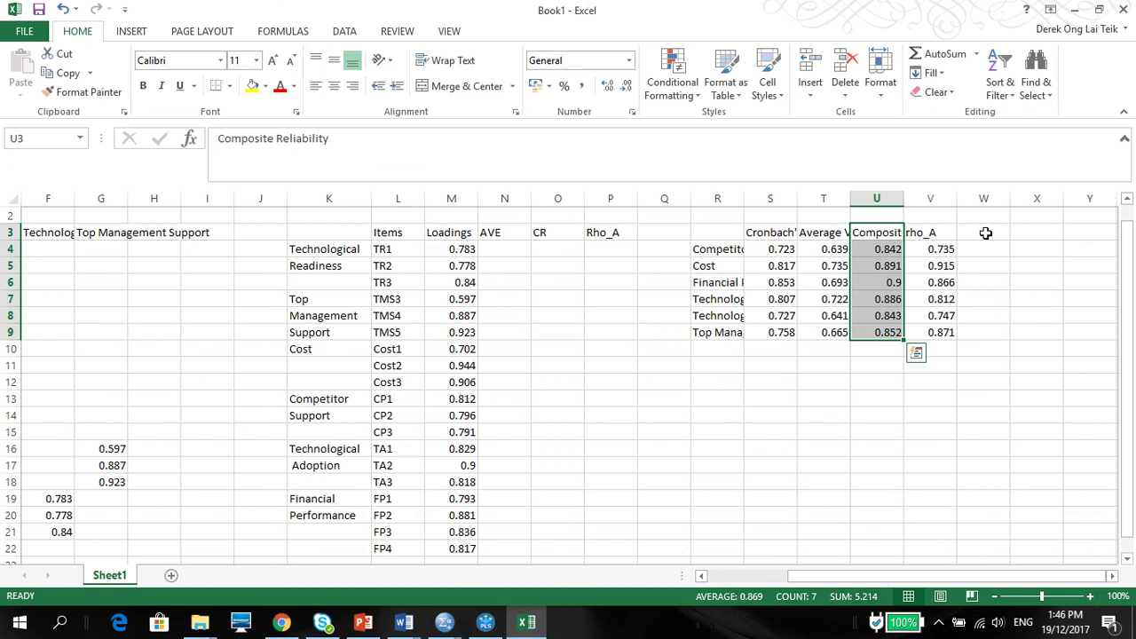
left_click_drag(824, 232, 936, 252)
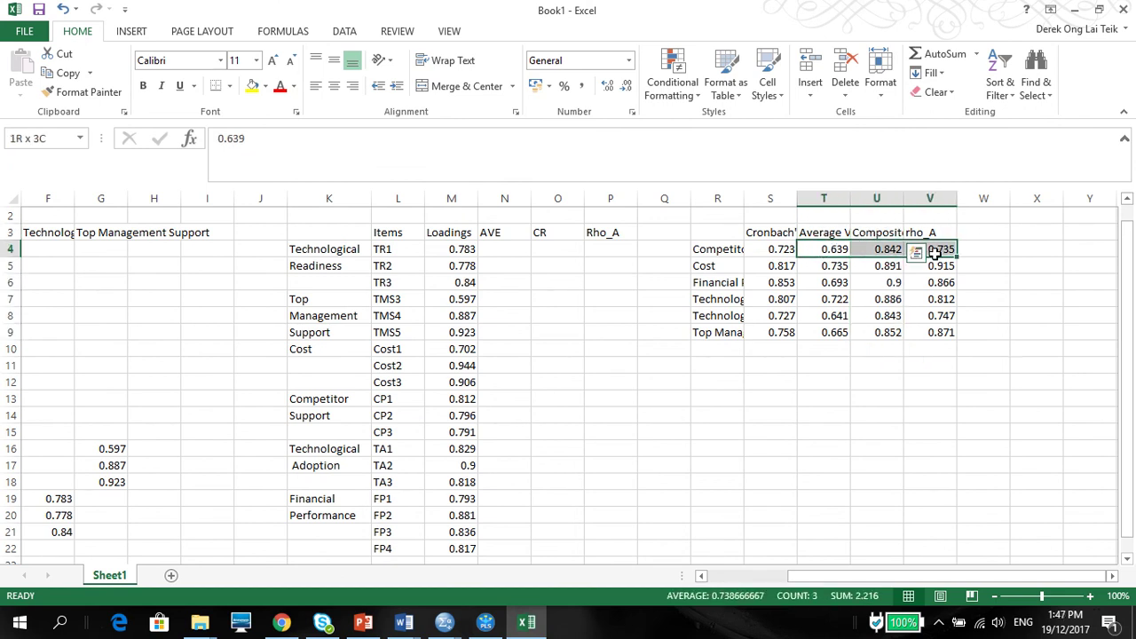
left_click_drag(935, 252, 936, 255)
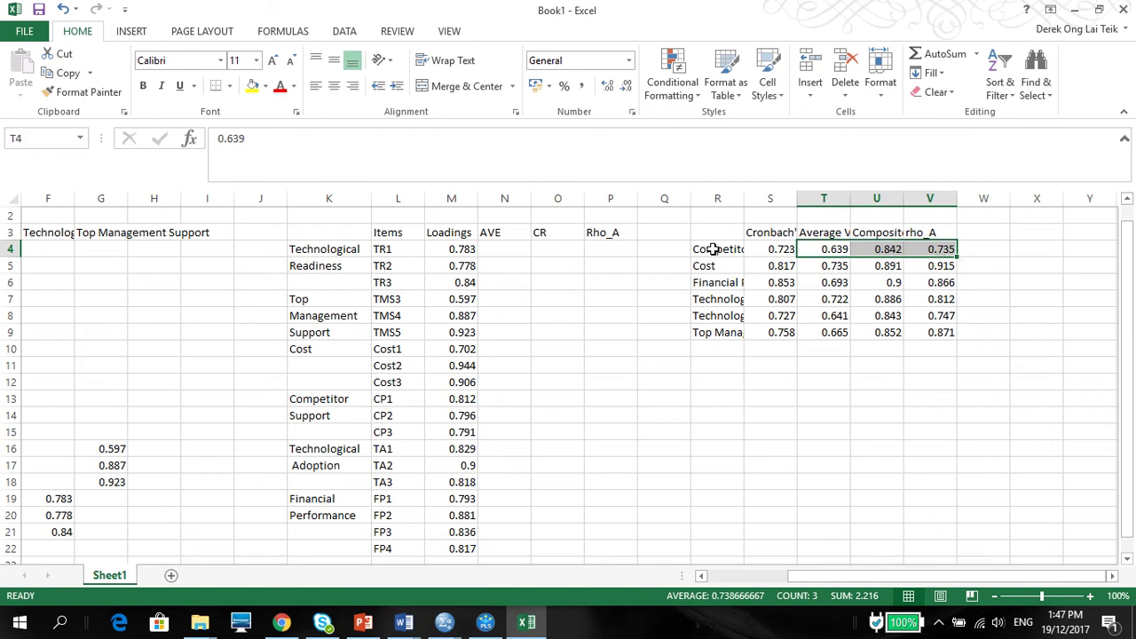
key("ctrl+c")
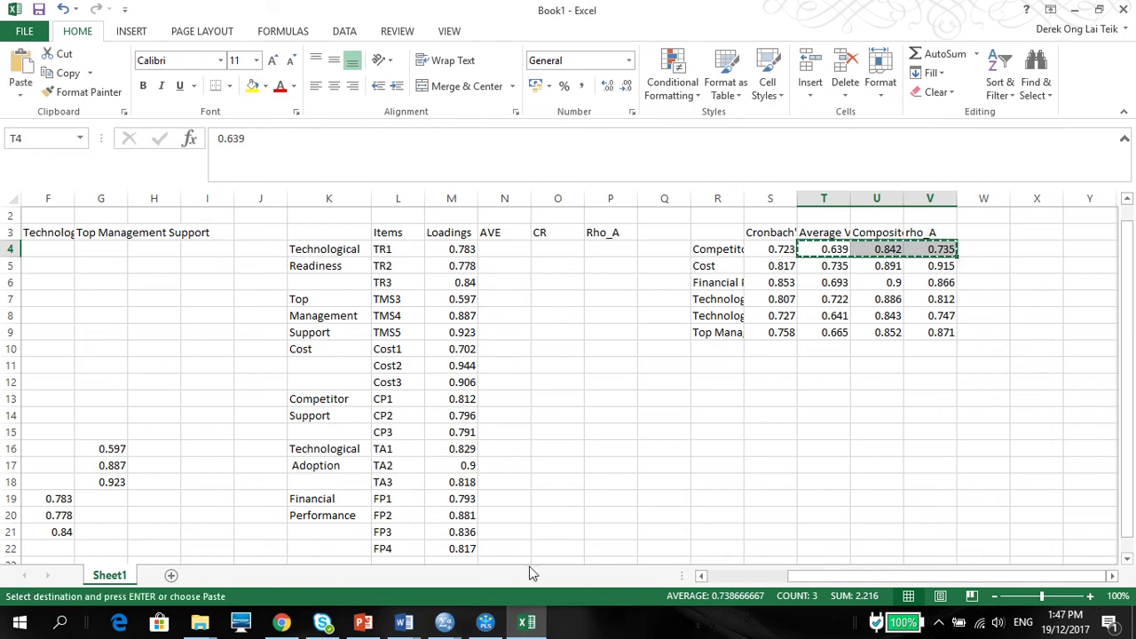
left_click(504, 401)
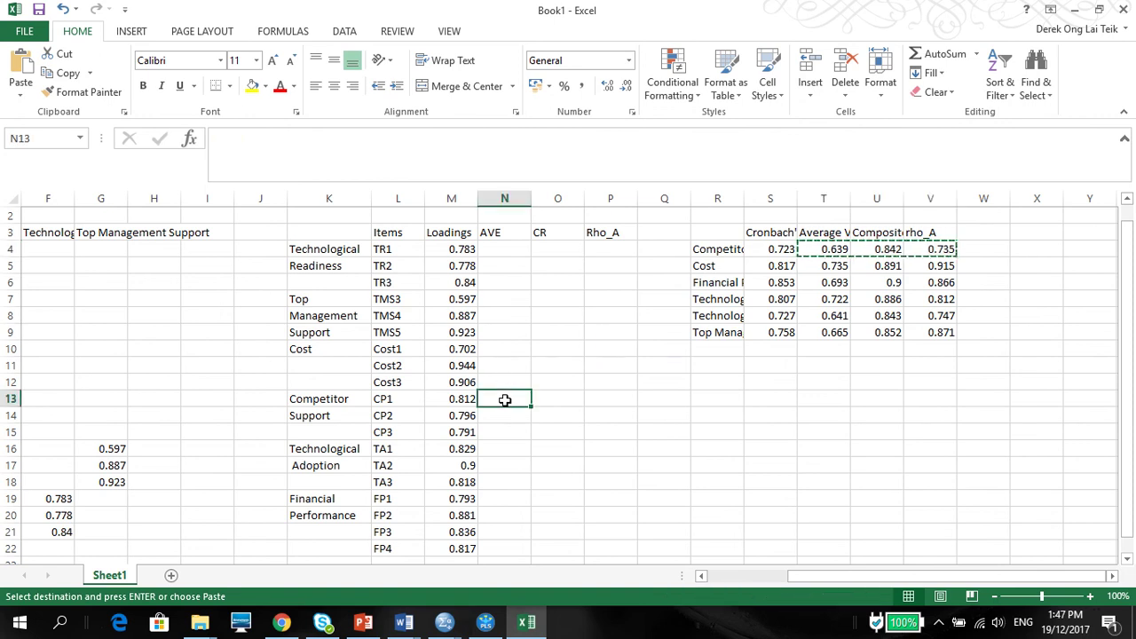
key("ctrl+v")
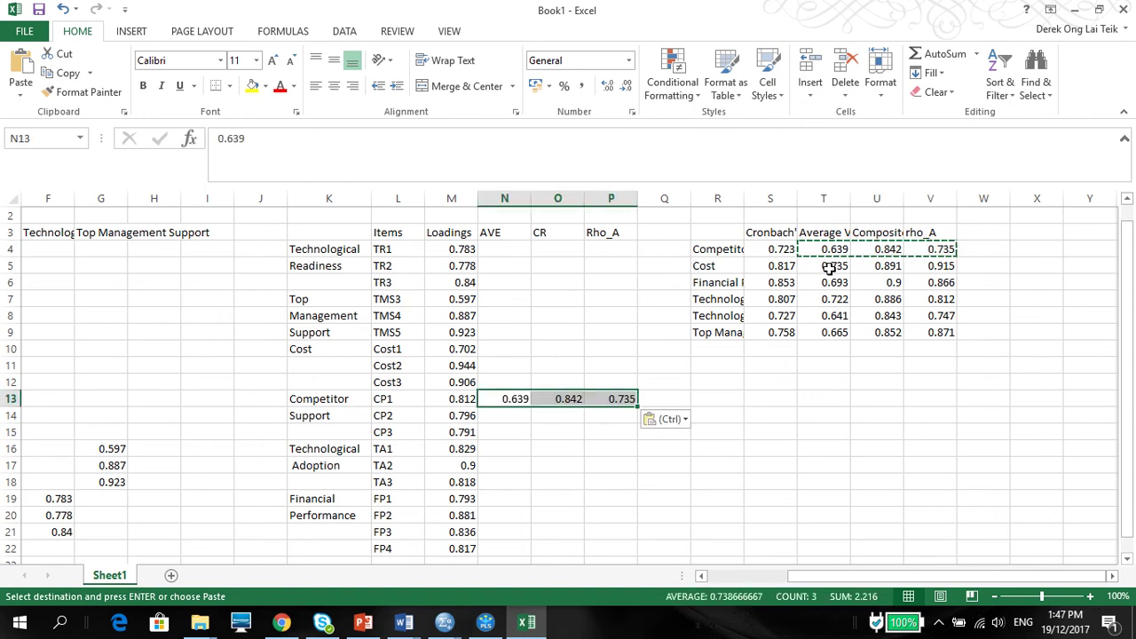
Fill Cost's and Financial Performance's AVE, CR and rho_A beside Cost1 and FP1.
left_click_drag(828, 268, 949, 275)
key("ctrl+c")
left_click(504, 349)
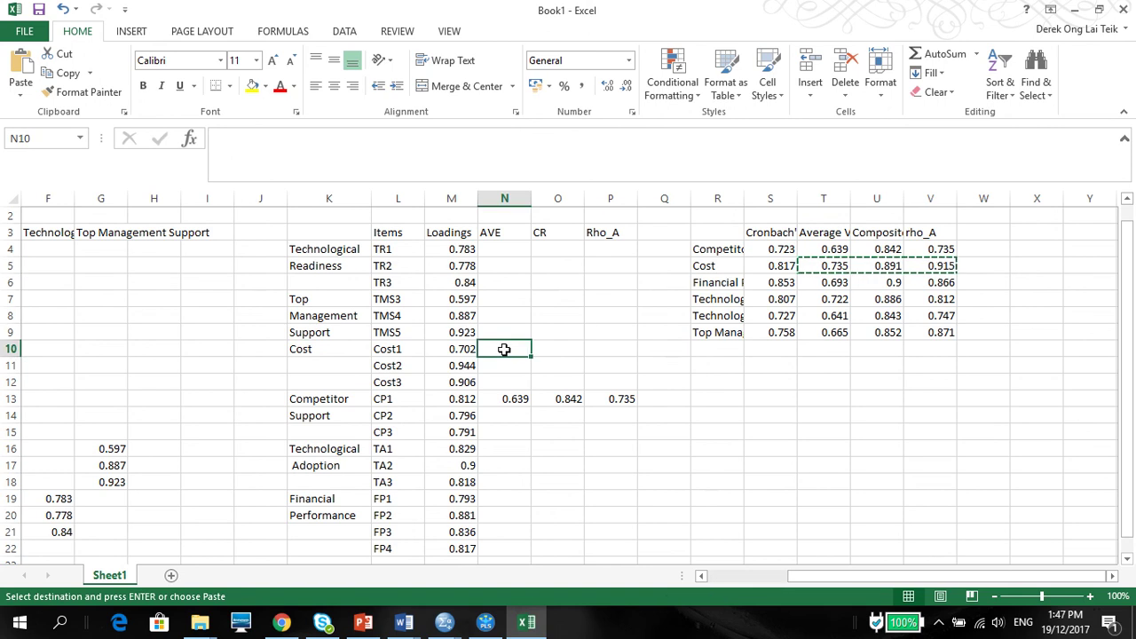
key("ctrl+v")
left_click_drag(826, 280, 907, 290)
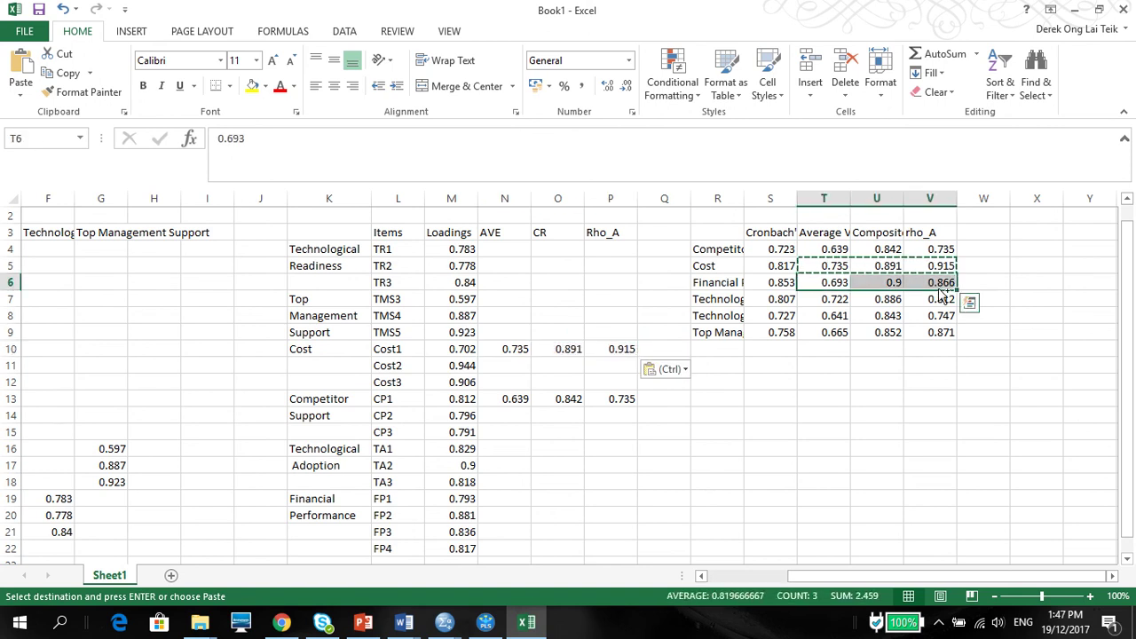
key("ctrl+c")
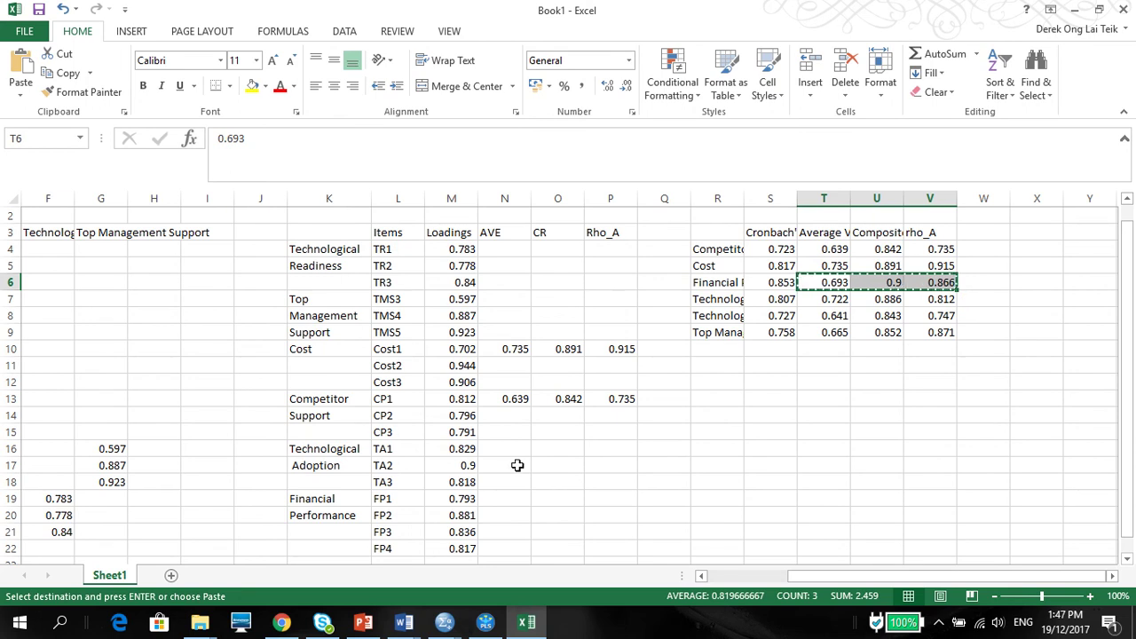
left_click(508, 499)
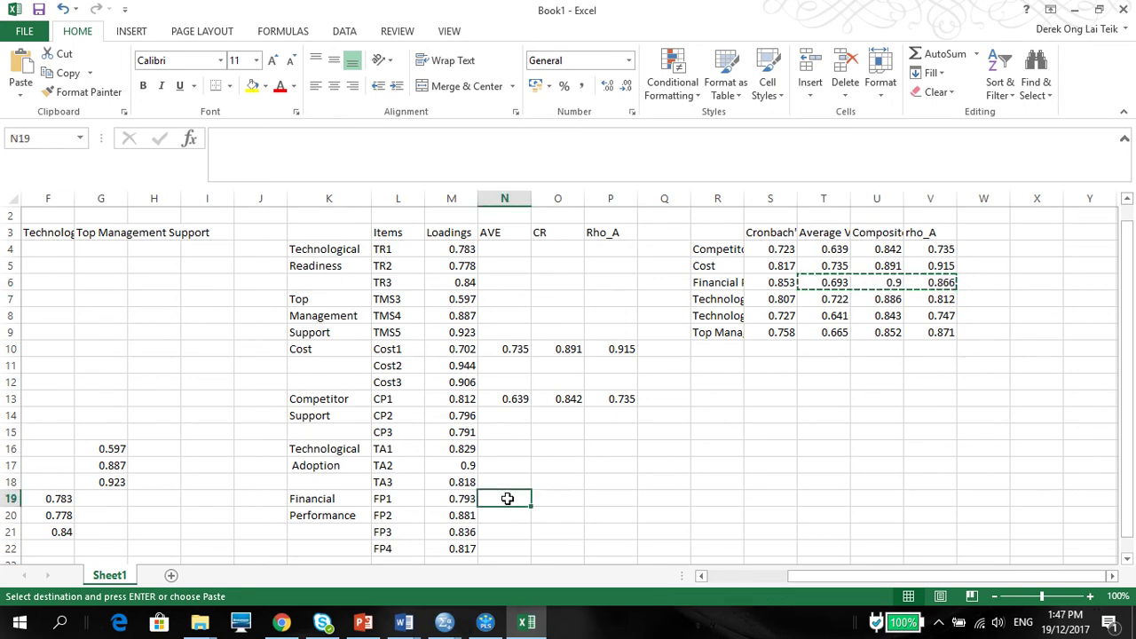
key("ctrl+v")
Fill Technological Adoption's AVE, CR and rho_A beside item TA1.
left_click_drag(828, 303, 948, 302)
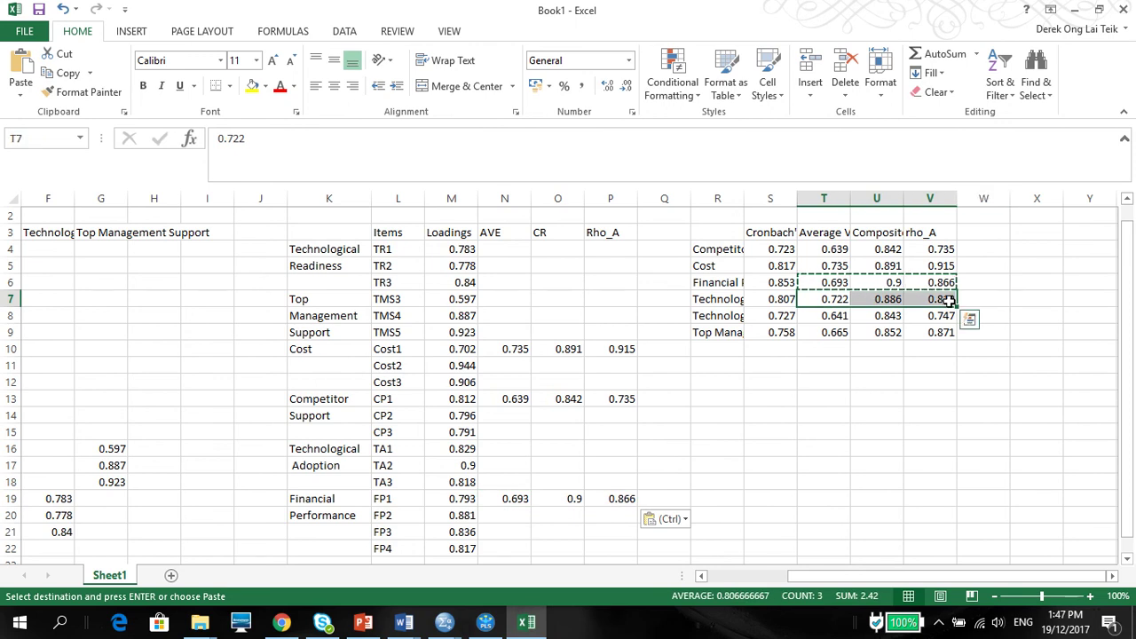
key("ctrl+c")
left_click(717, 300)
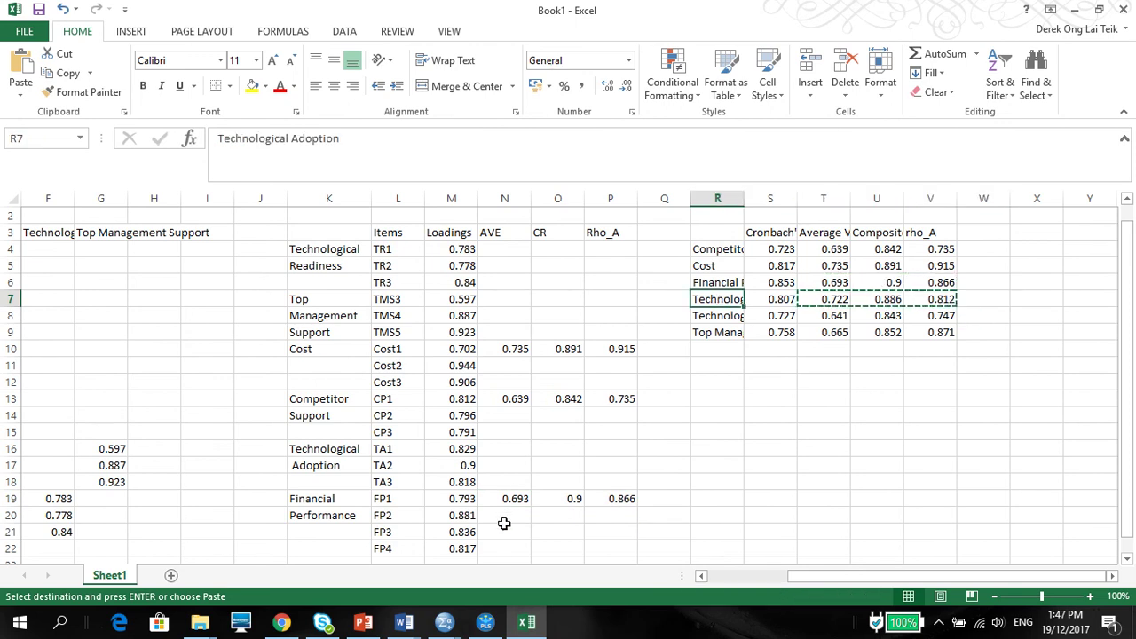
left_click(510, 448)
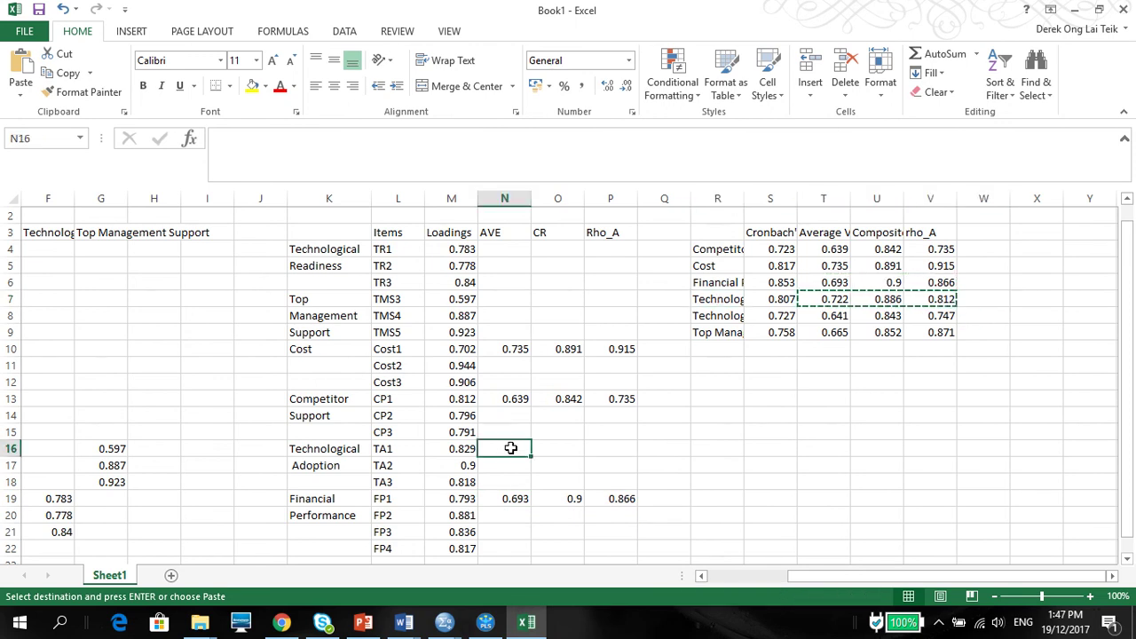
key("ctrl+v")
Fill Technological Readiness's and Top Management Support's values beside TR1 and TMS3.
left_click_drag(824, 317, 912, 317)
key("ctrl+c")
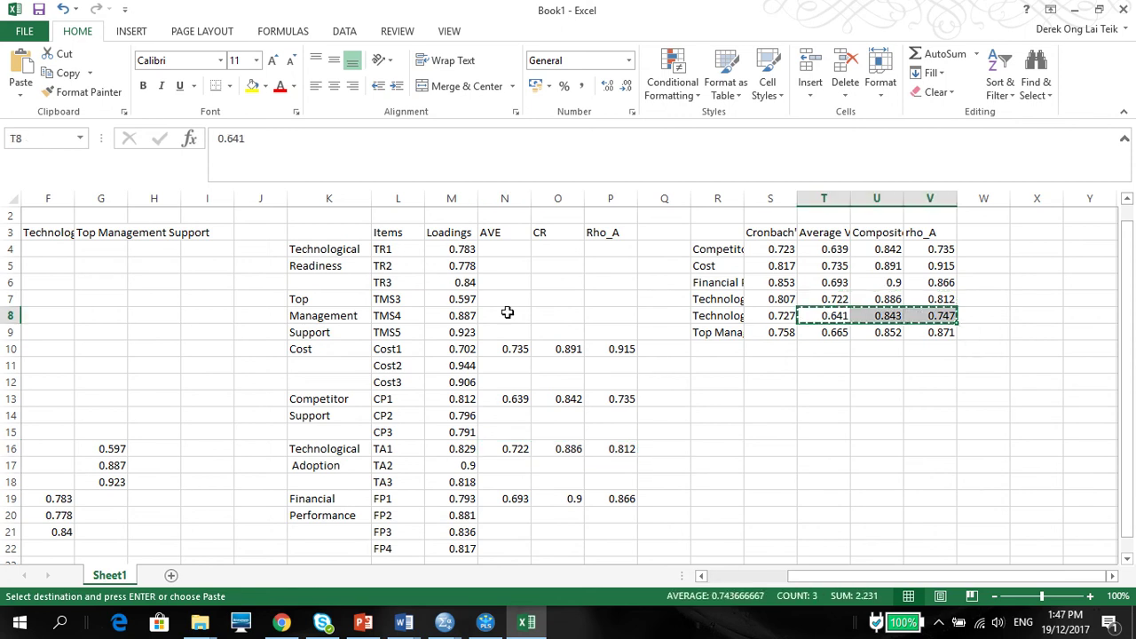
left_click(521, 249)
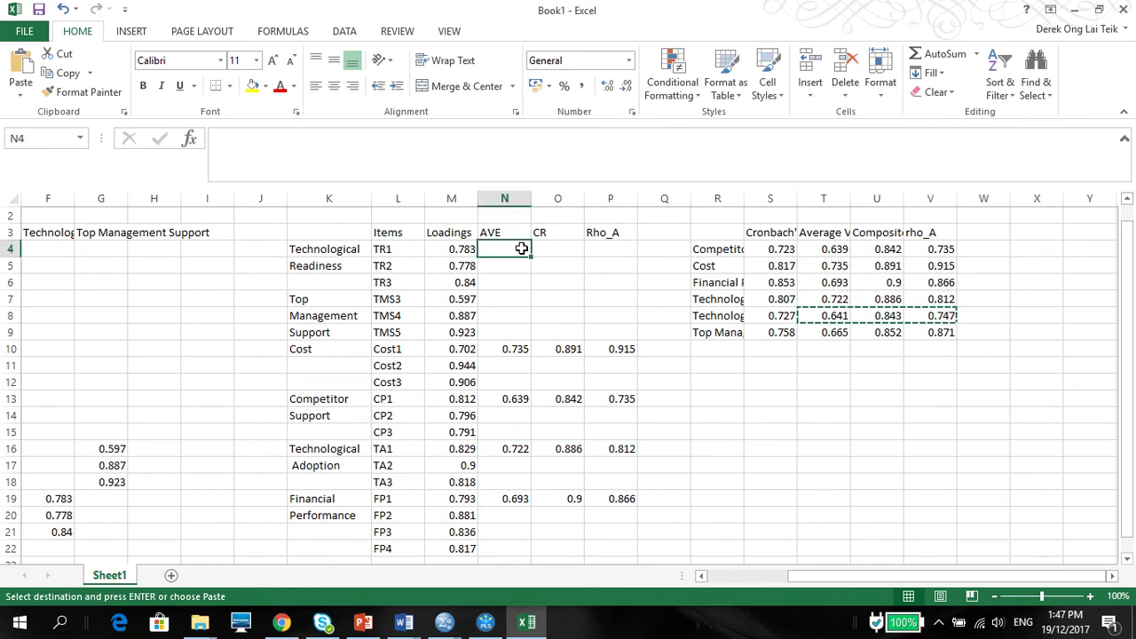
key("ctrl+v")
left_click_drag(835, 332, 917, 335)
key("ctrl+c")
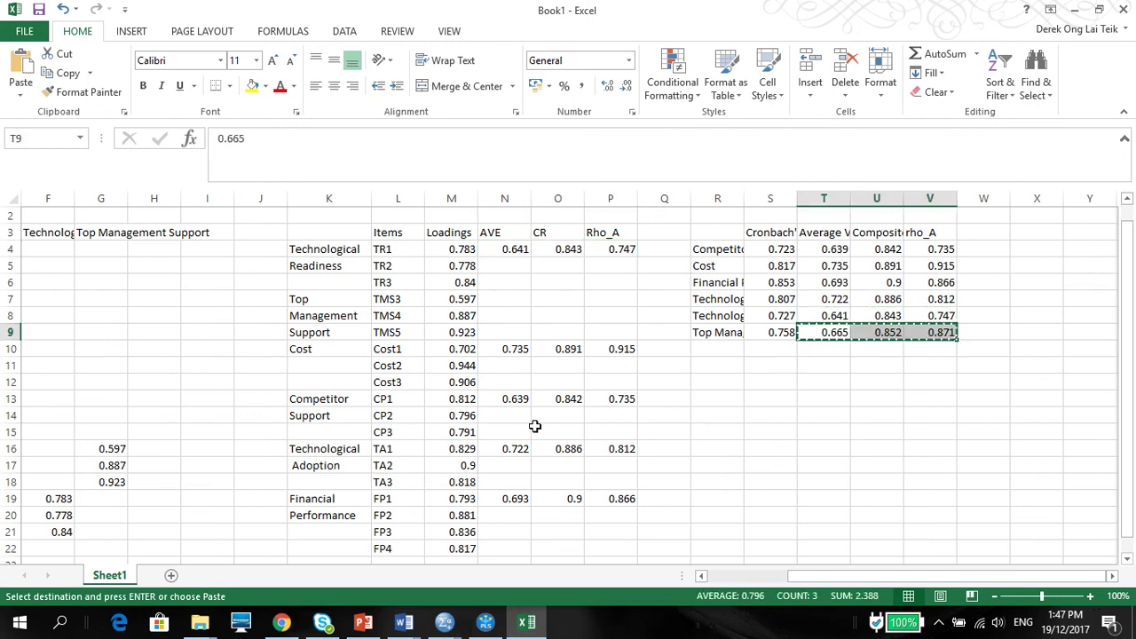
left_click(510, 299)
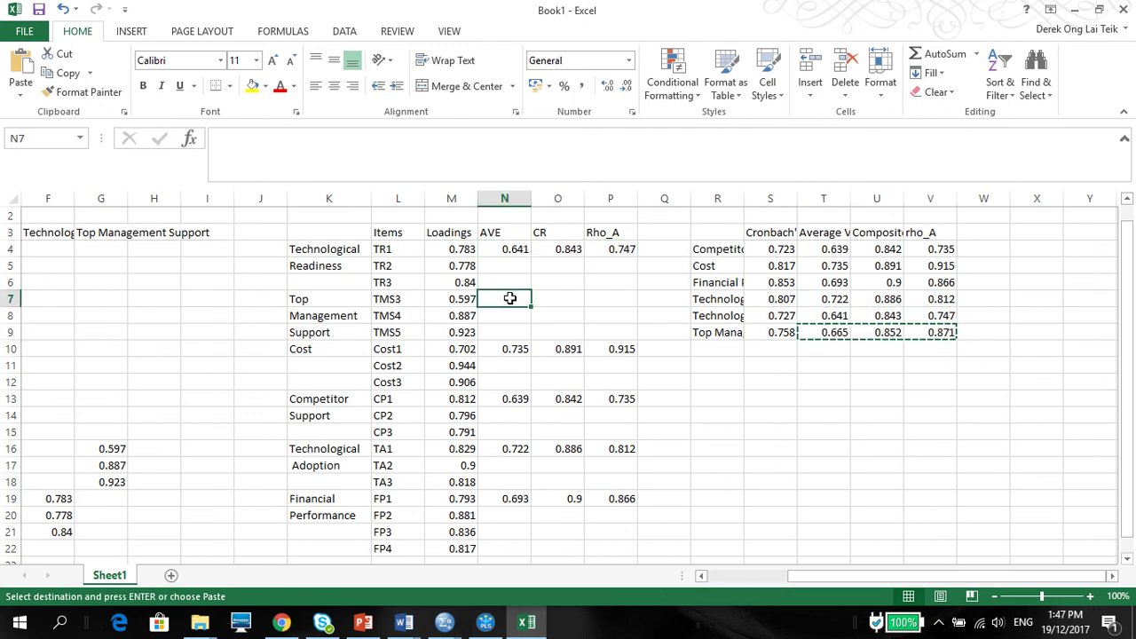
key("ctrl+v")
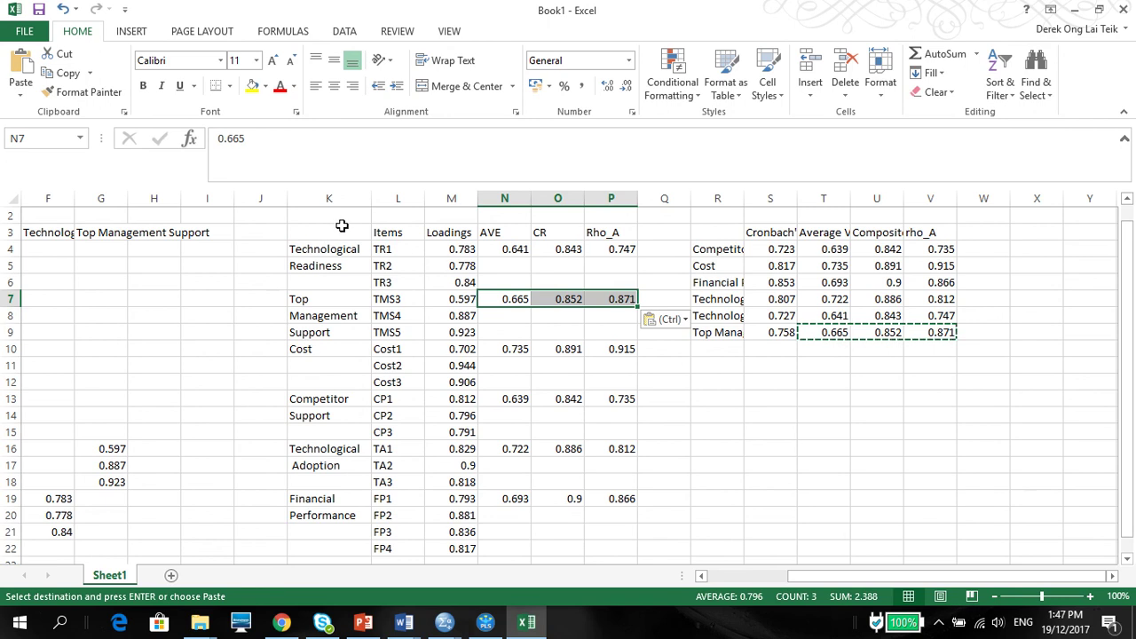
Make the measurement table's header row bold.
left_click_drag(340, 228, 577, 249)
left_click(571, 248)
left_click_drag(360, 231, 612, 233)
left_click(143, 86)
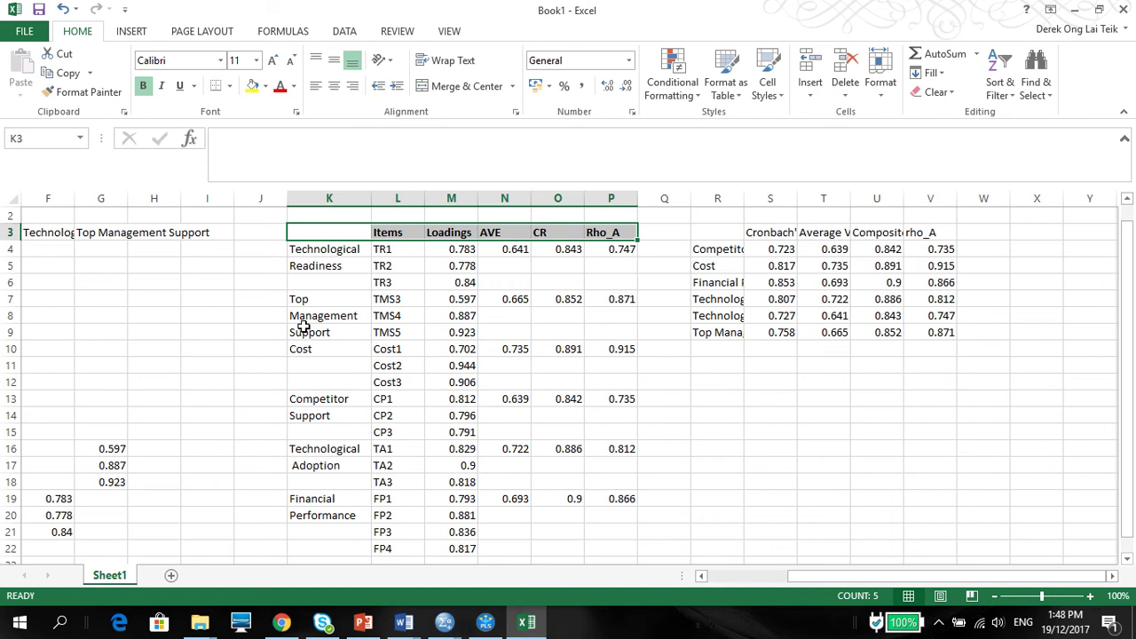
Add bottom borders under each construct group's last row through FP4, then select K3:P23.
left_click_drag(302, 283, 604, 286)
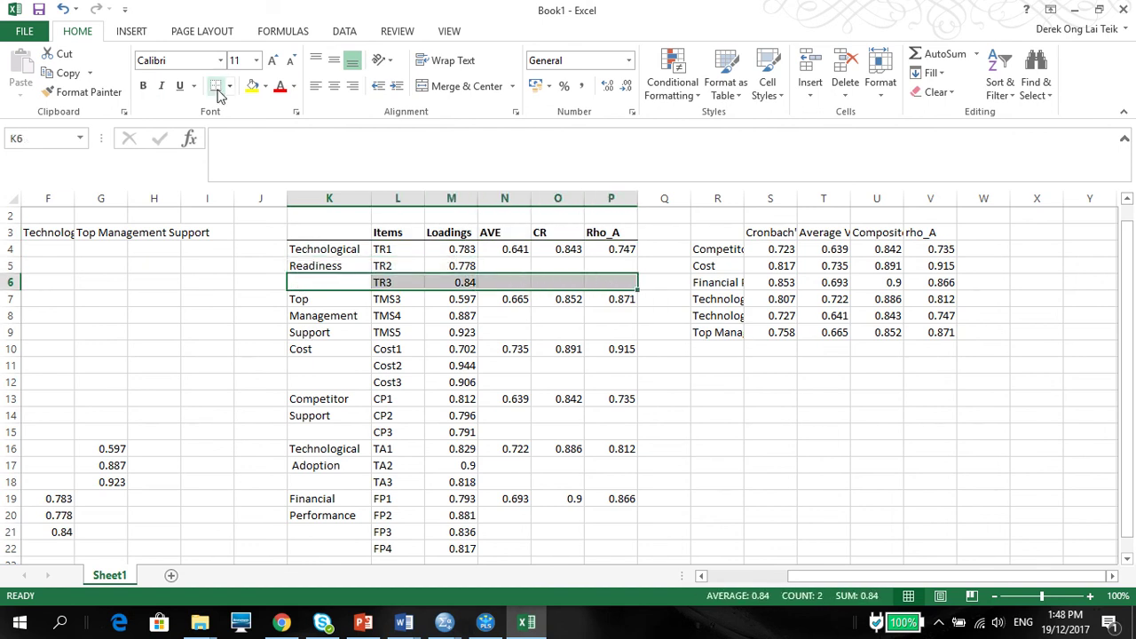
left_click_drag(321, 333, 607, 331)
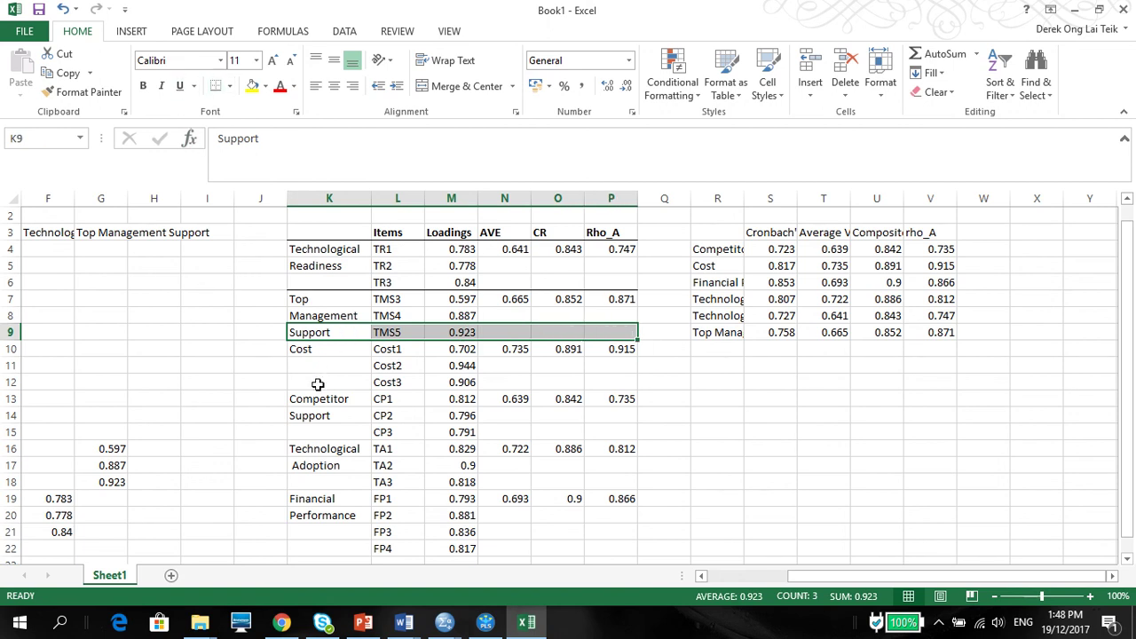
left_click_drag(318, 384, 604, 382)
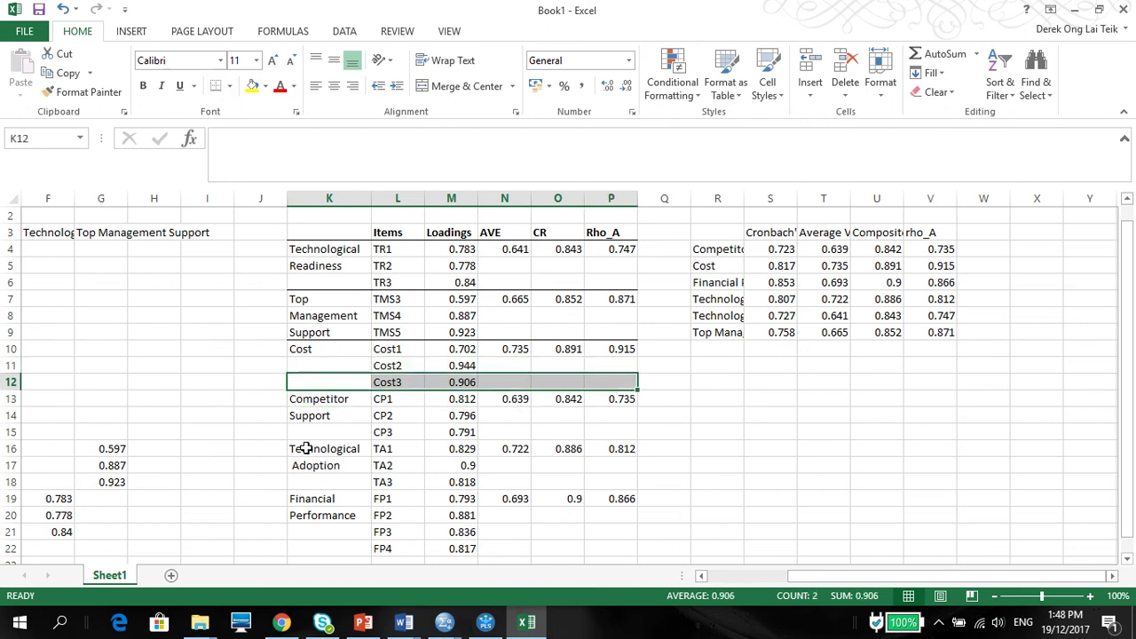
left_click_drag(306, 436, 603, 432)
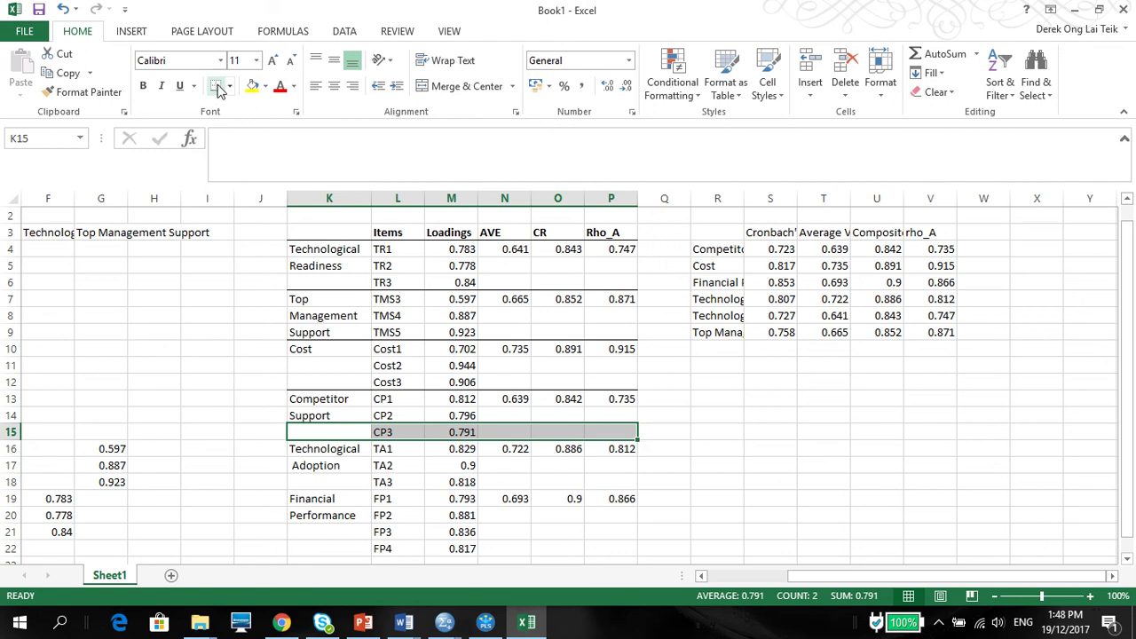
left_click(308, 482)
left_click_drag(308, 481, 603, 482)
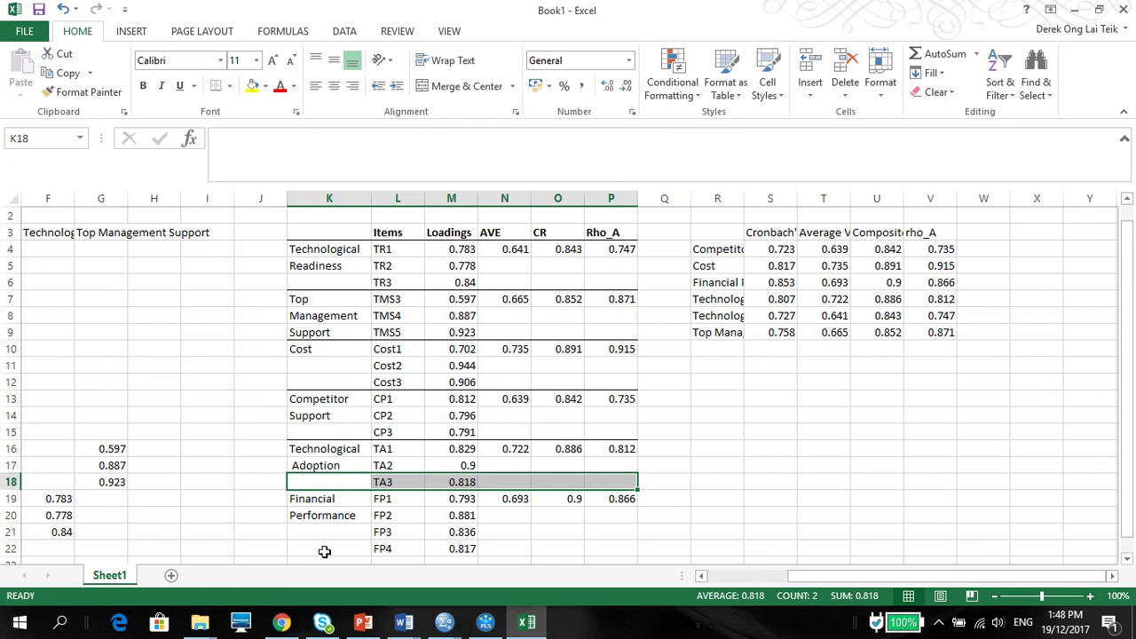
left_click_drag(325, 551, 590, 550)
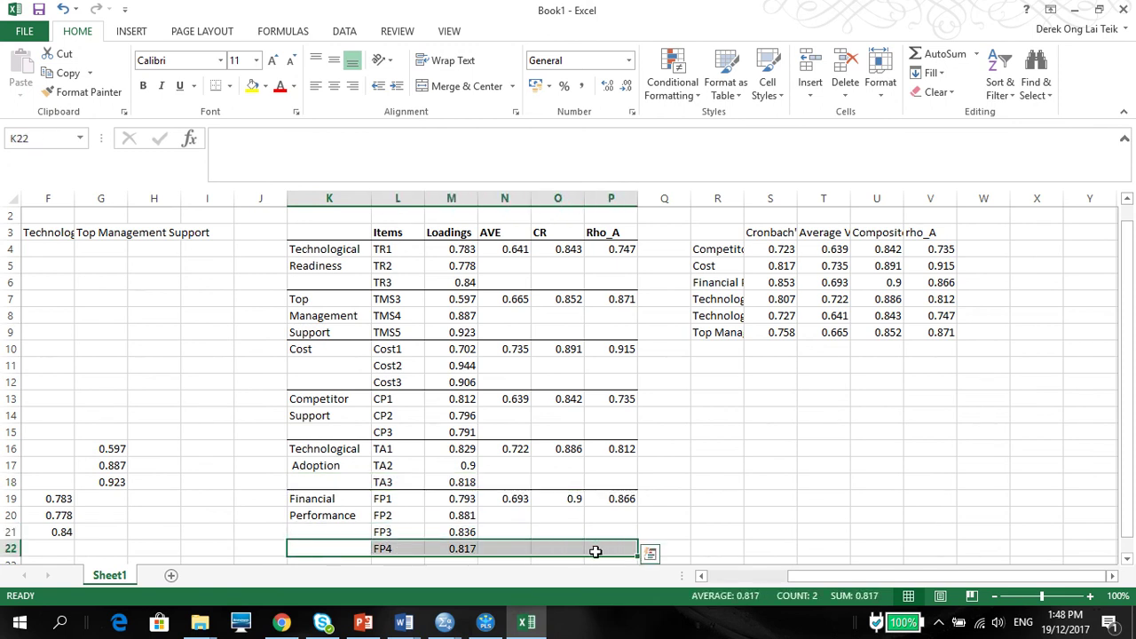
left_click(216, 89)
left_click_drag(295, 229, 612, 571)
Paste the table under Document1's 'Table 1 – Measurement Model' caption and fix 'Items removed:'.
key("ctrl+c")
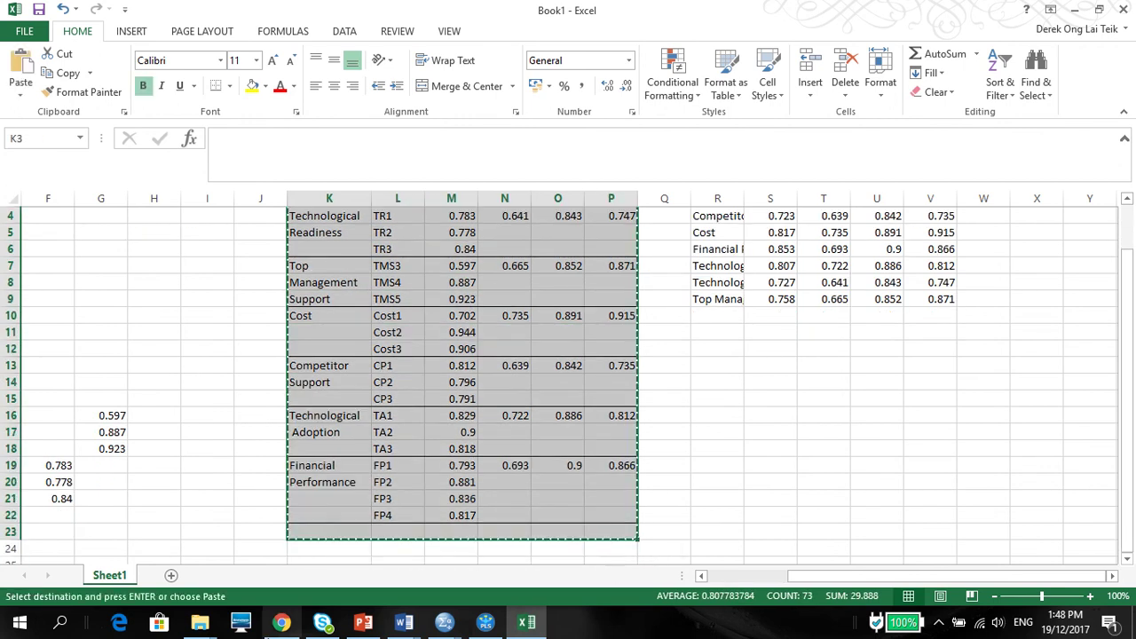
left_click(397, 628)
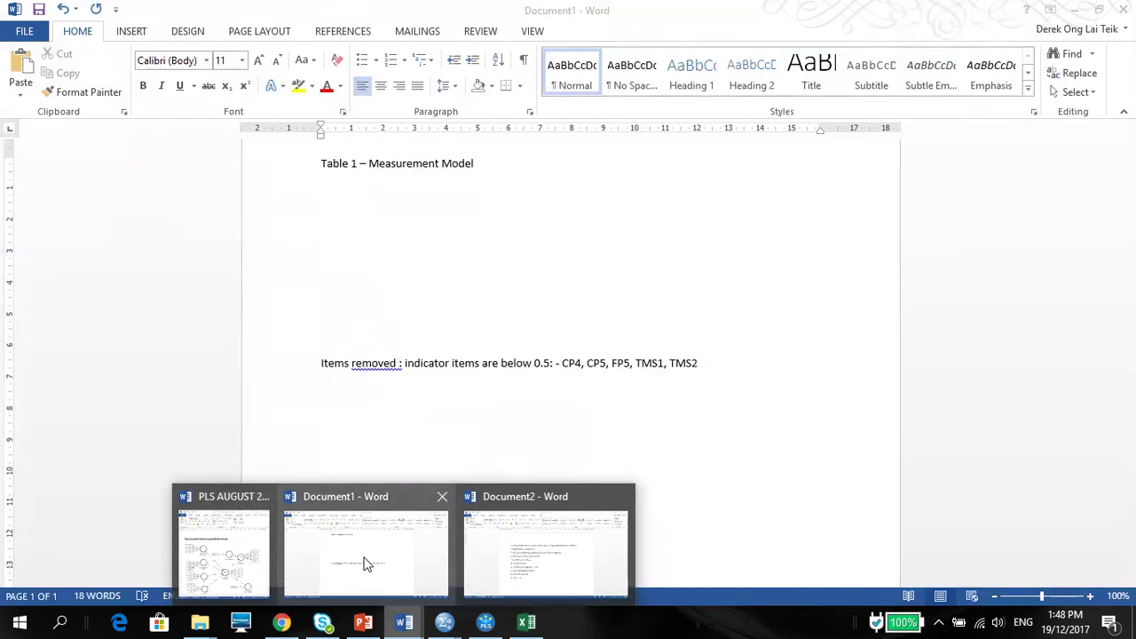
left_click(368, 563)
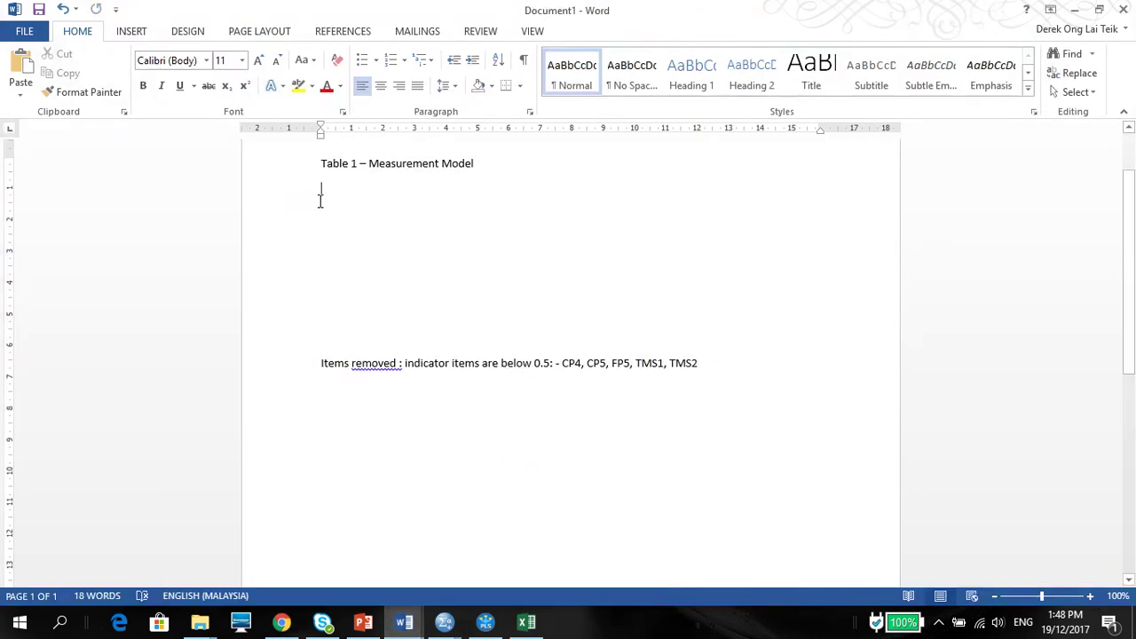
left_click(320, 201)
key("BackSpace")
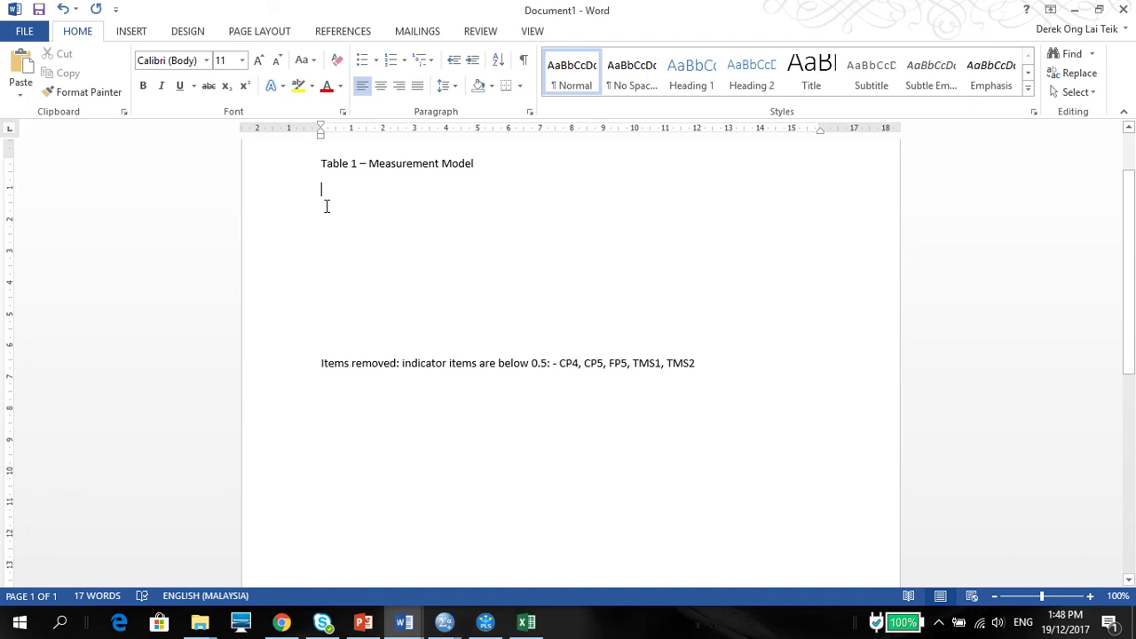
key("ctrl+v")
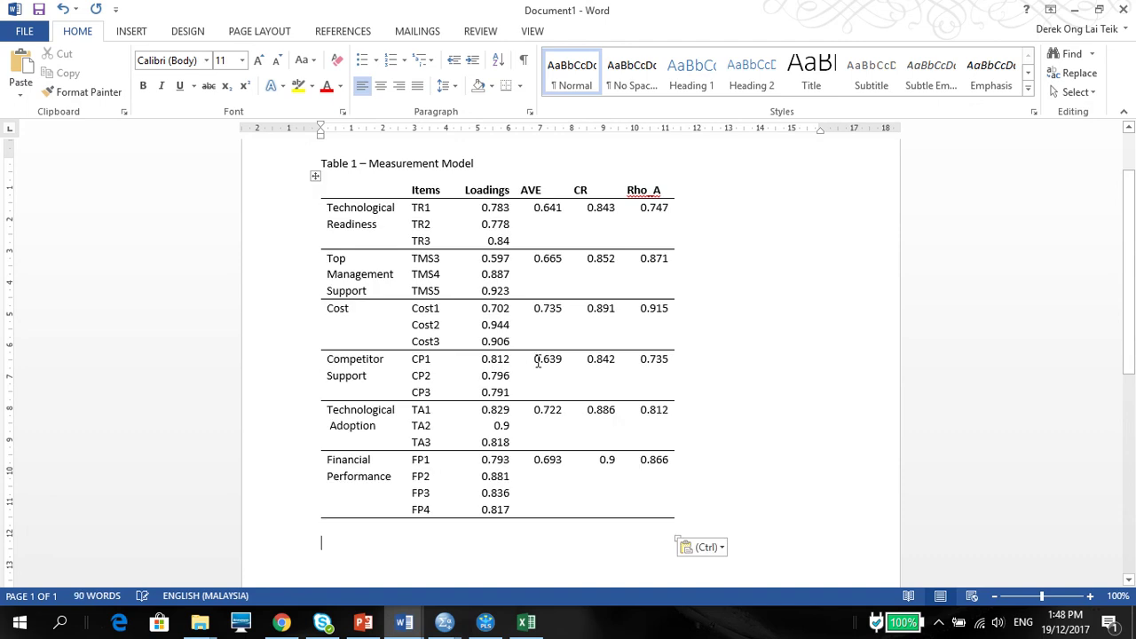
left_click(711, 550)
Delete the empty line below the table and pad TR3 to 0.840, TA2 to 0.900, FP1's CR to 0.900.
key("Delete")
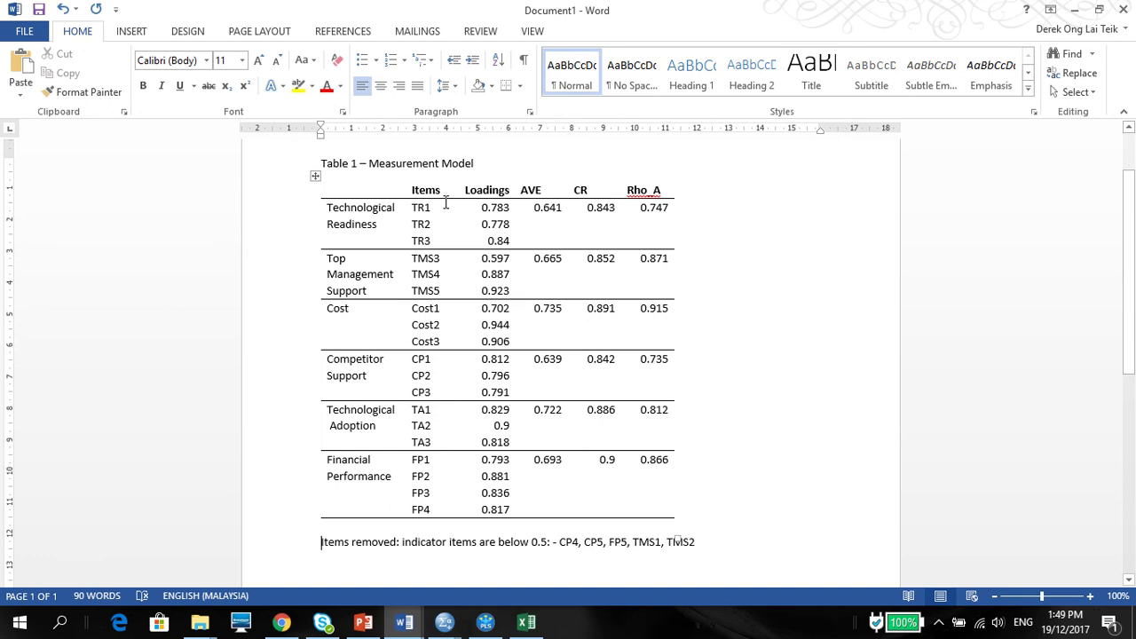
left_click(412, 189)
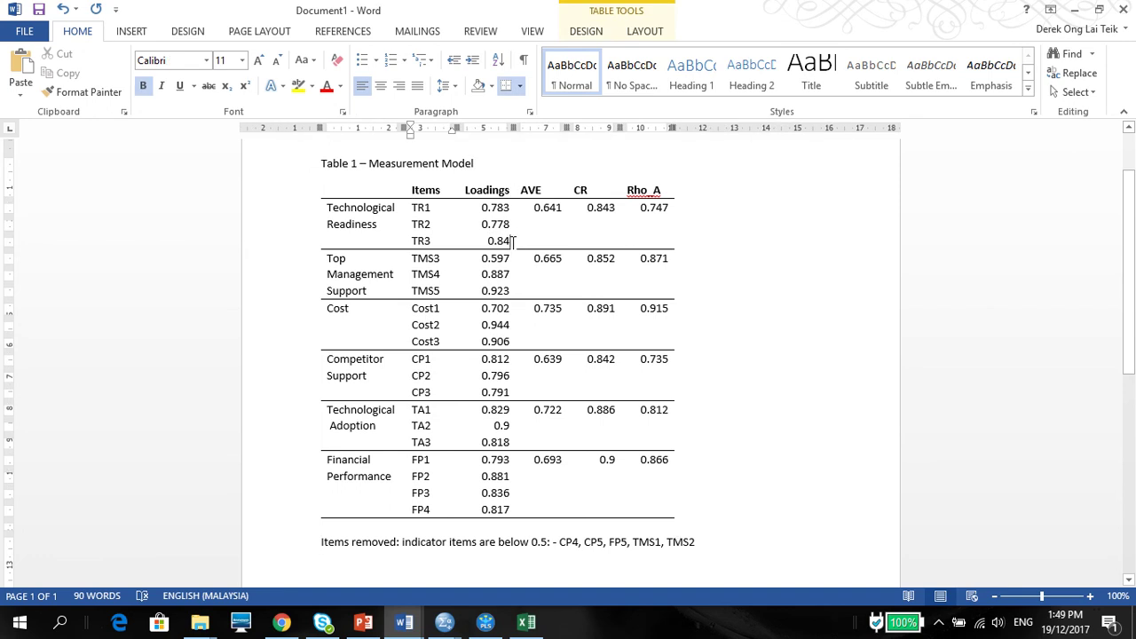
left_click(513, 241)
type("0")
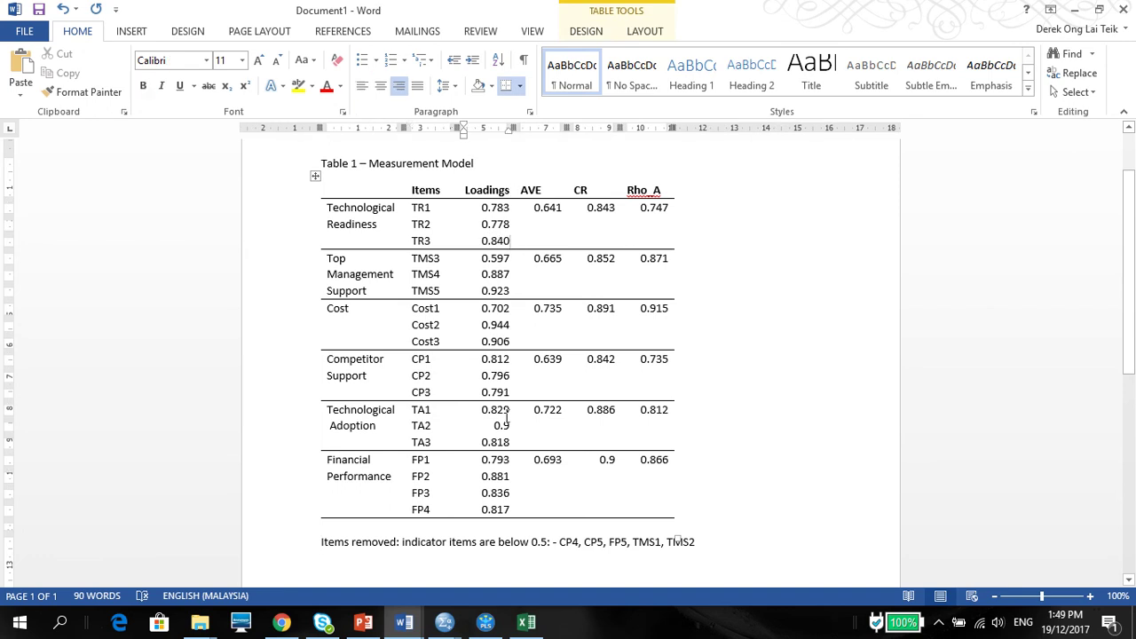
left_click(508, 427)
type("00")
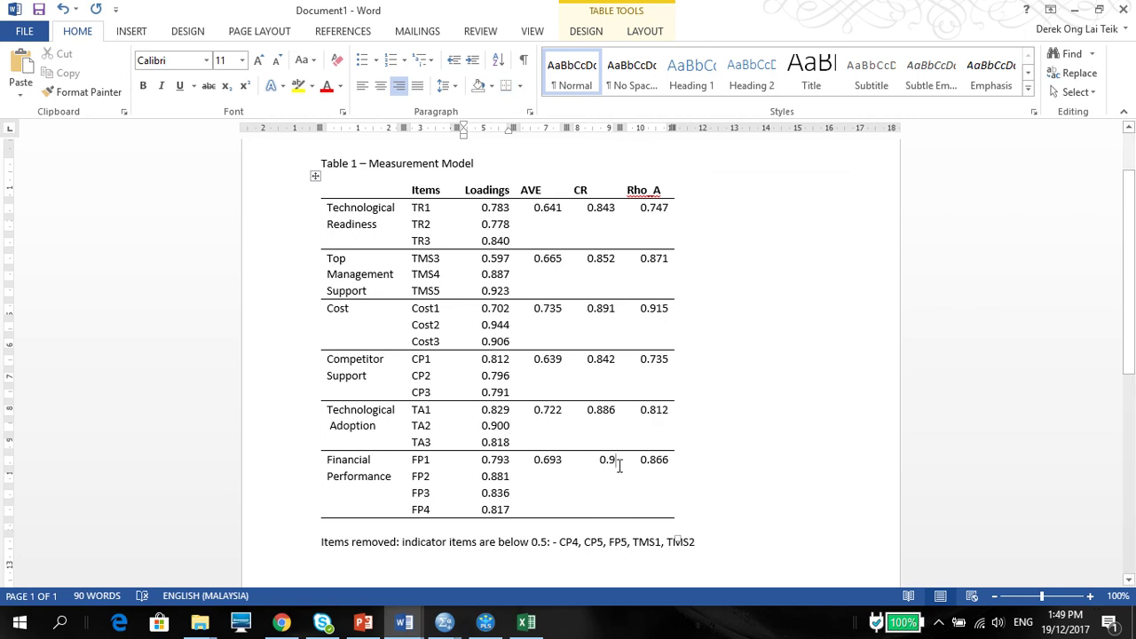
left_click(619, 463)
type("00")
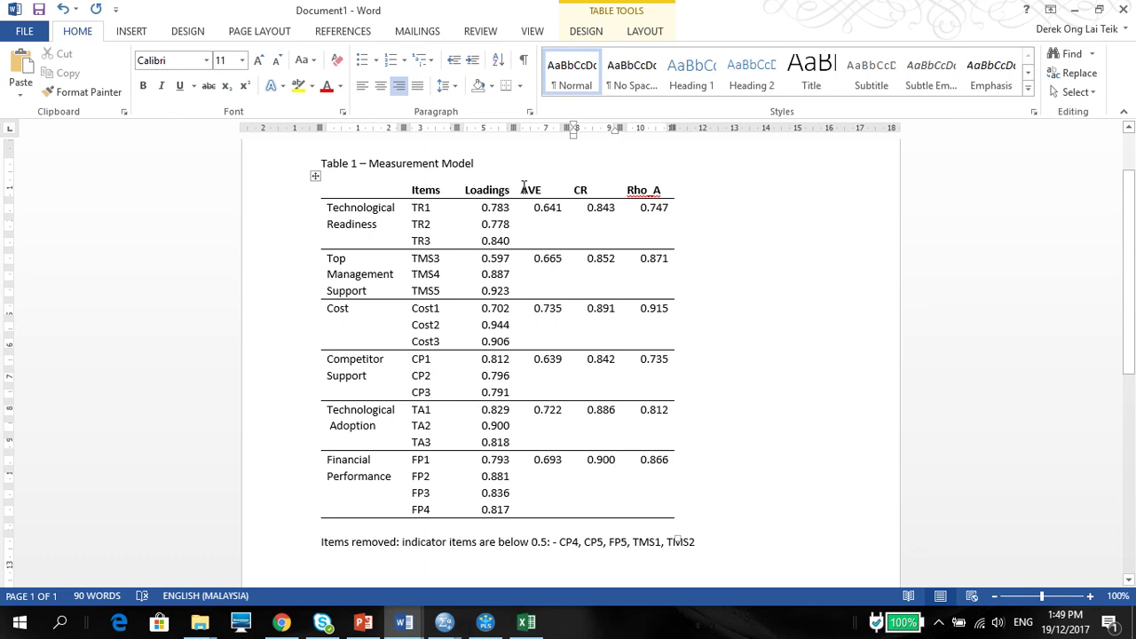
Put the insertion point right after the Loadings header, ready for its footnote letter.
left_click(523, 189)
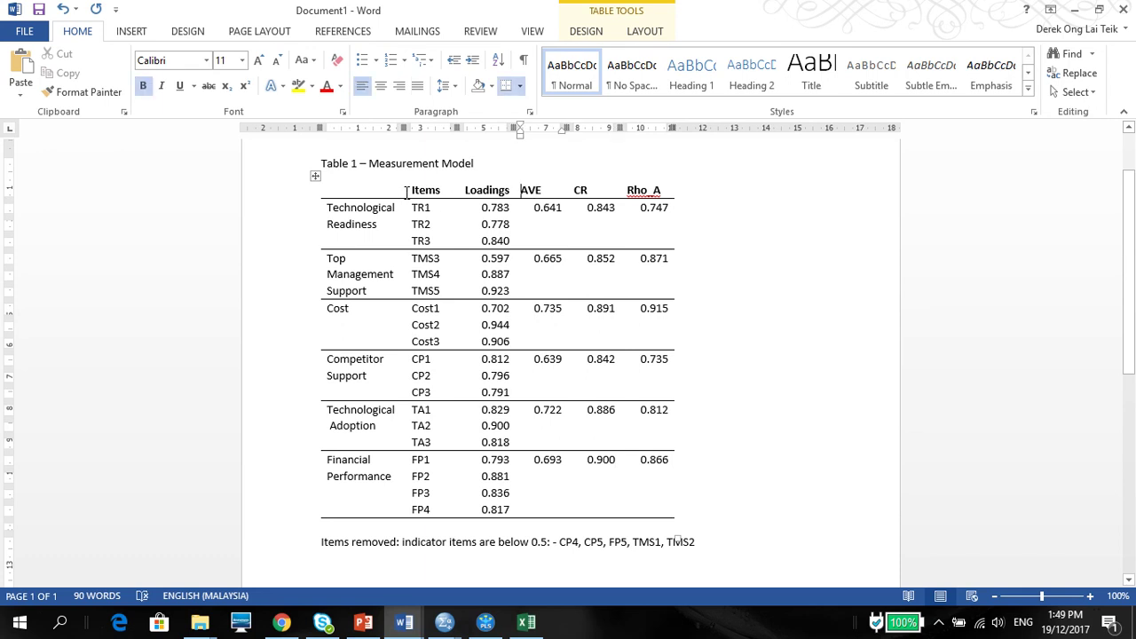
left_click_drag(406, 192, 628, 296)
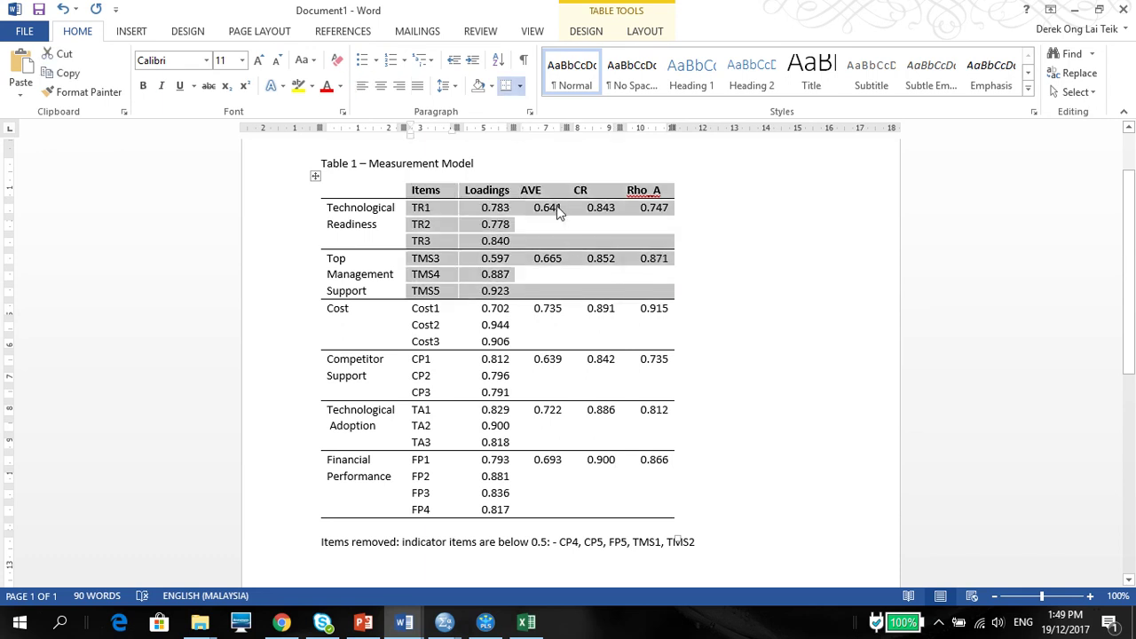
left_click(511, 192)
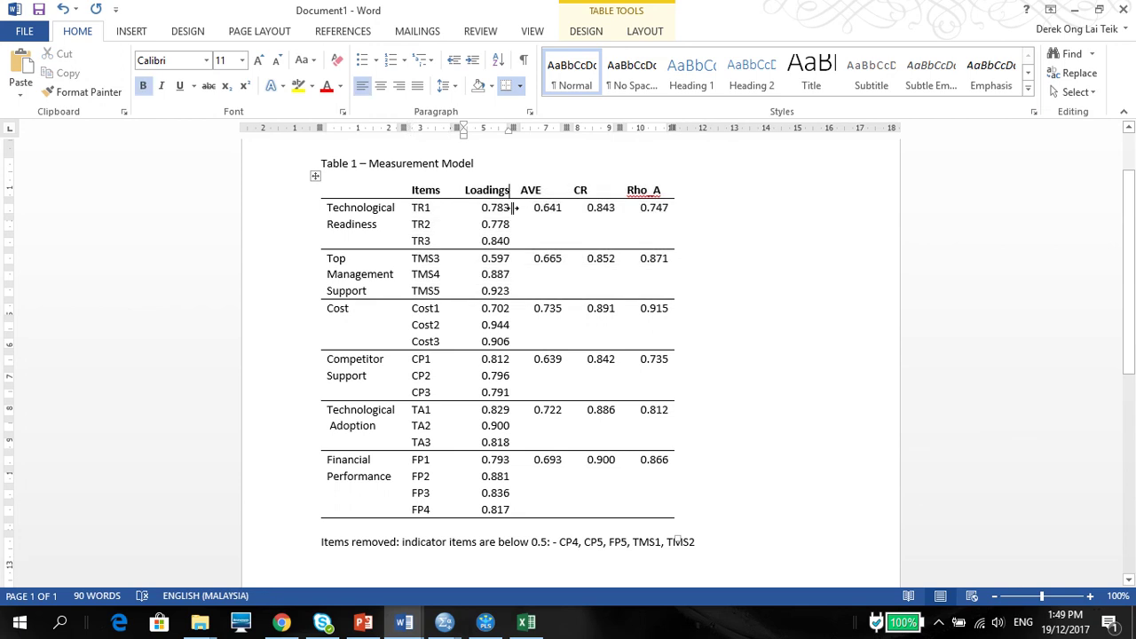
Make the 'a' after Loadings superscript and add a superscript 'b' after AVE.
double_click(513, 207)
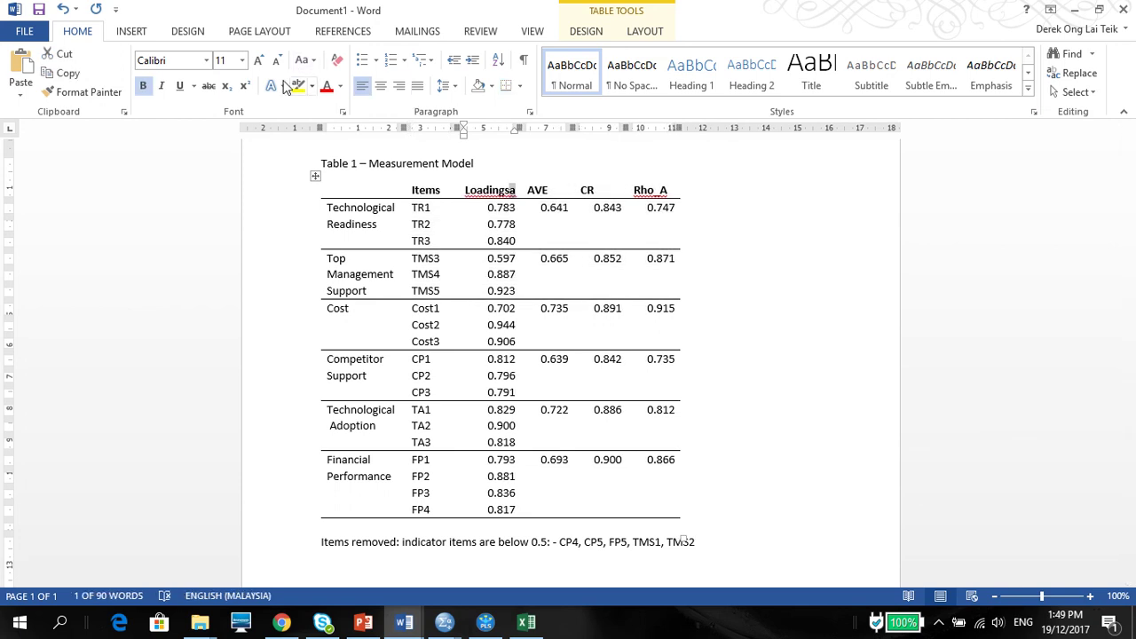
left_click(548, 194)
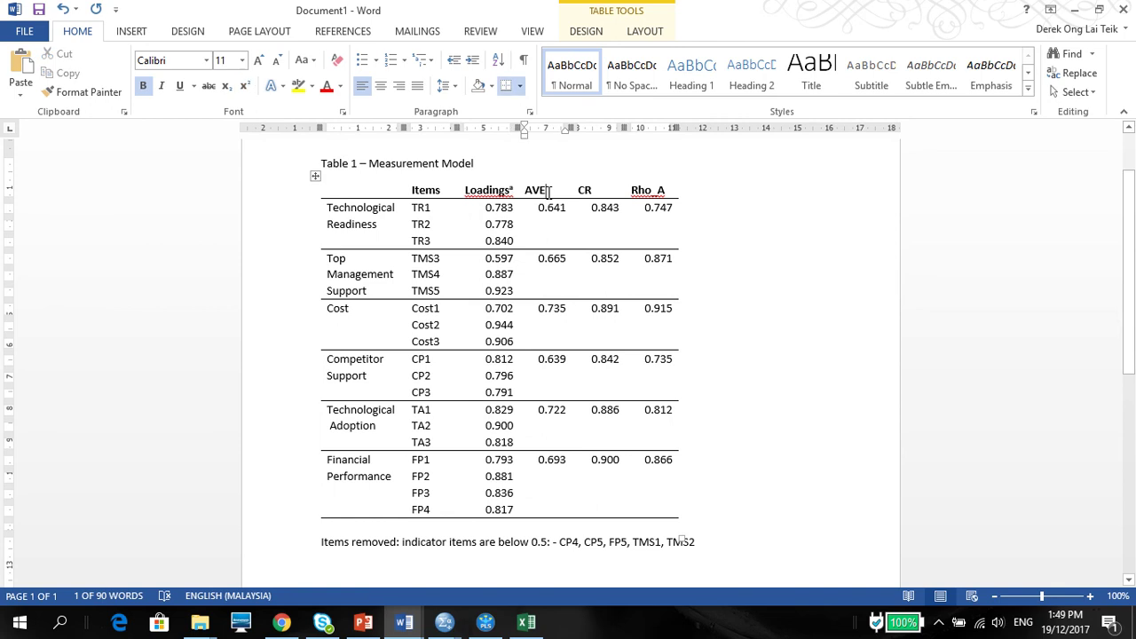
key("ctrl+shift+equal")
type("b")
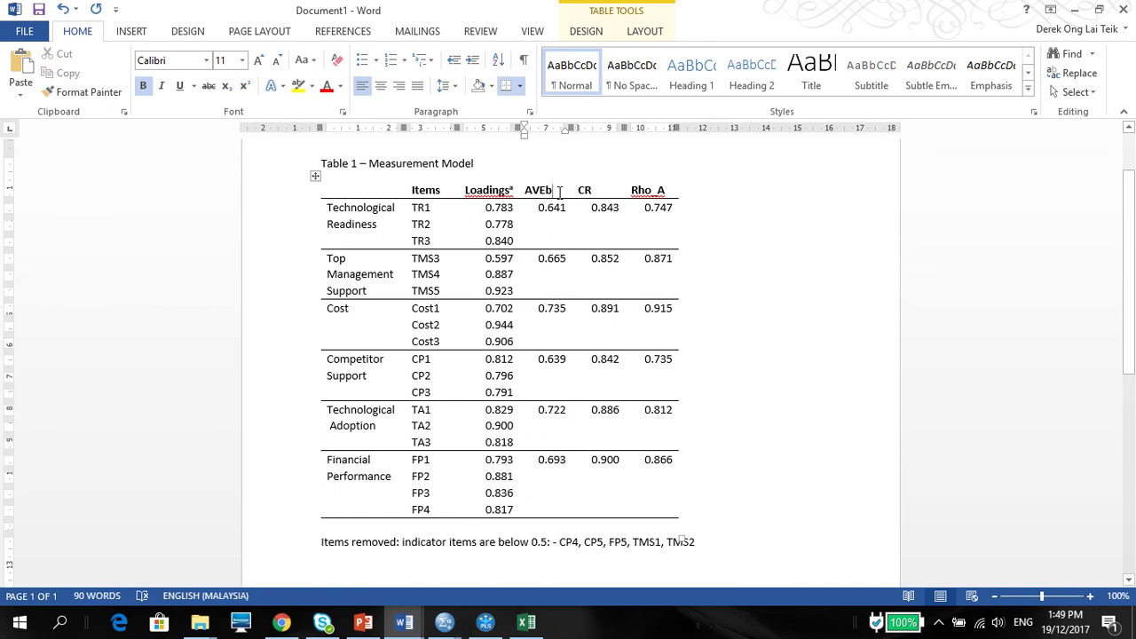
left_click(246, 87)
Add superscript footnote letters 'c' after CR and 'd' after Rho_A.
left_click(598, 191)
type("c")
left_click_drag(597, 191, 590, 191)
key("ctrl+shift+equal")
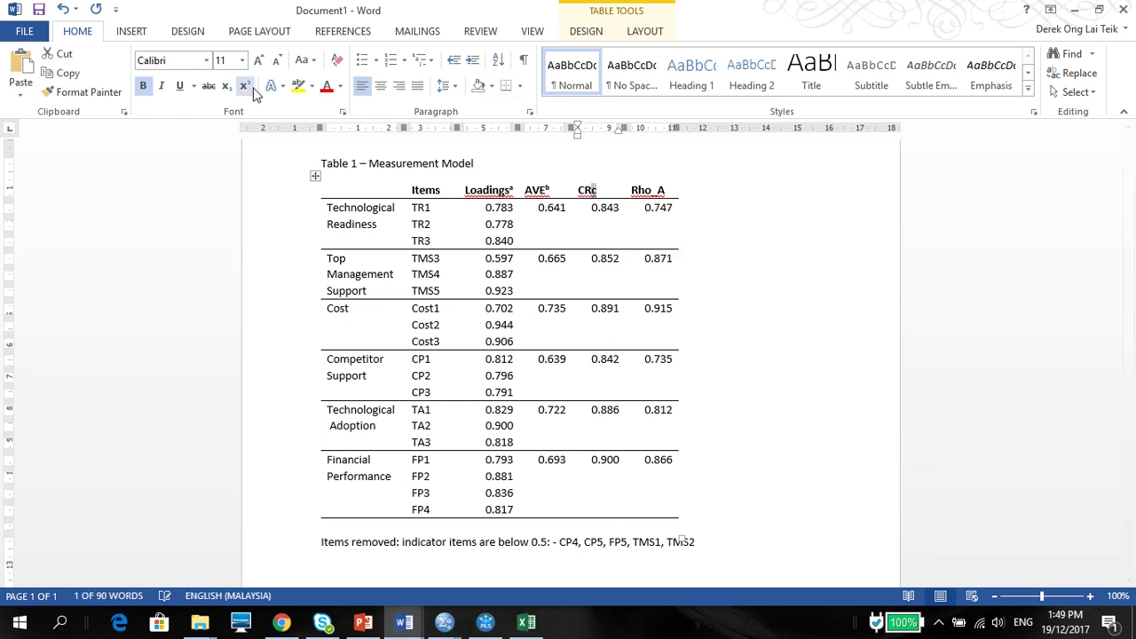
left_click(666, 190)
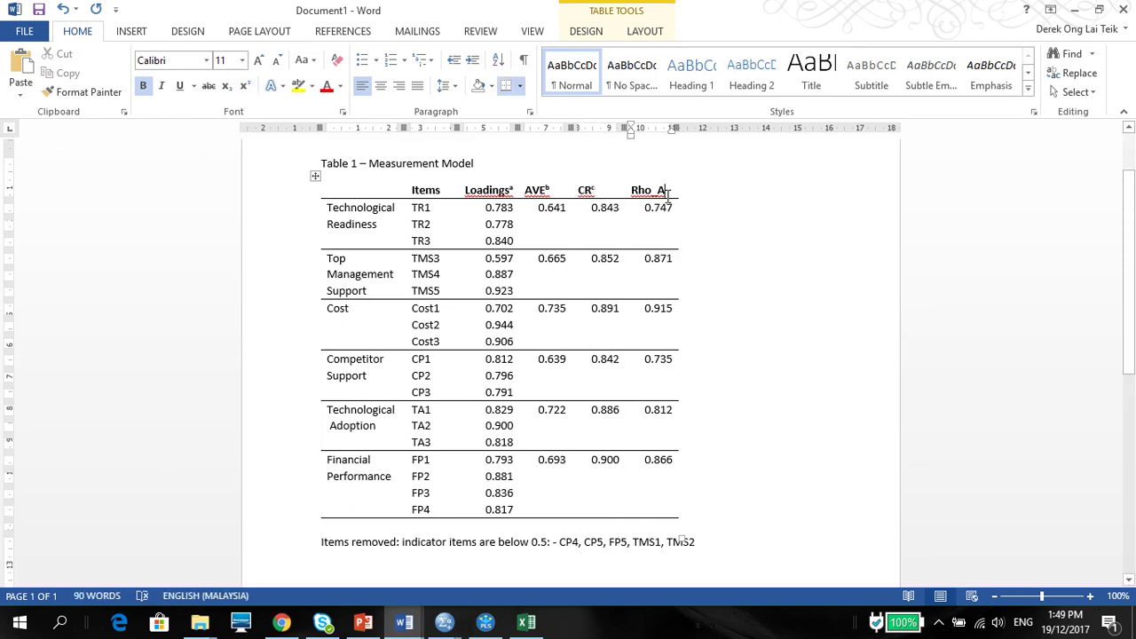
type("d")
left_click_drag(672, 191, 664, 191)
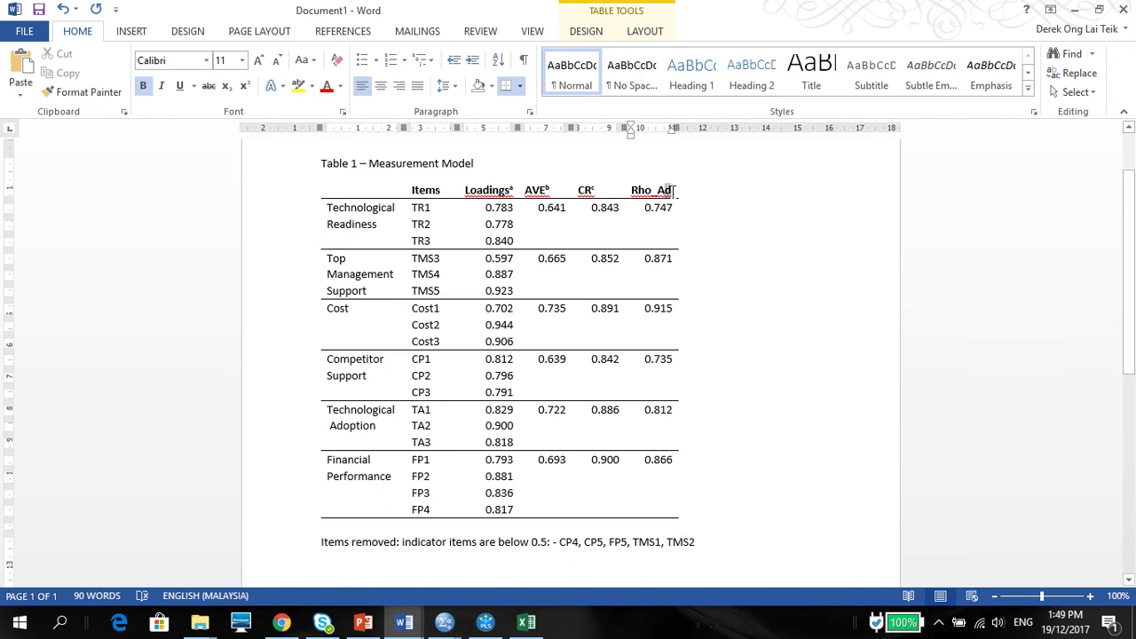
left_click(245, 86)
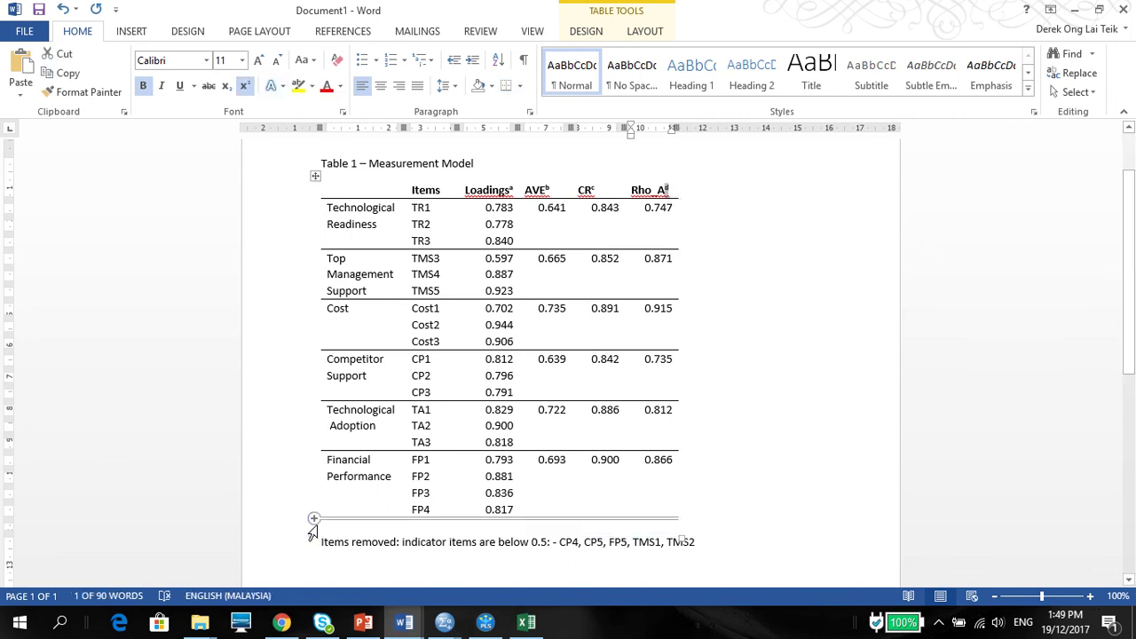
Add an empty paragraph below the removed-items note.
left_click(323, 545)
key("Return")
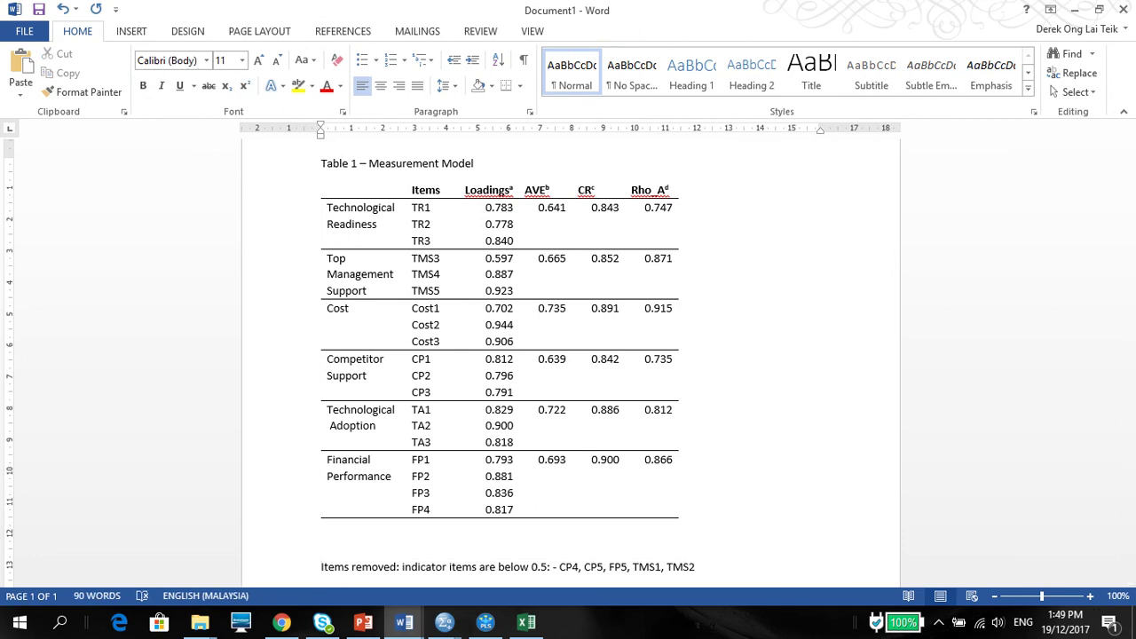
key("Delete")
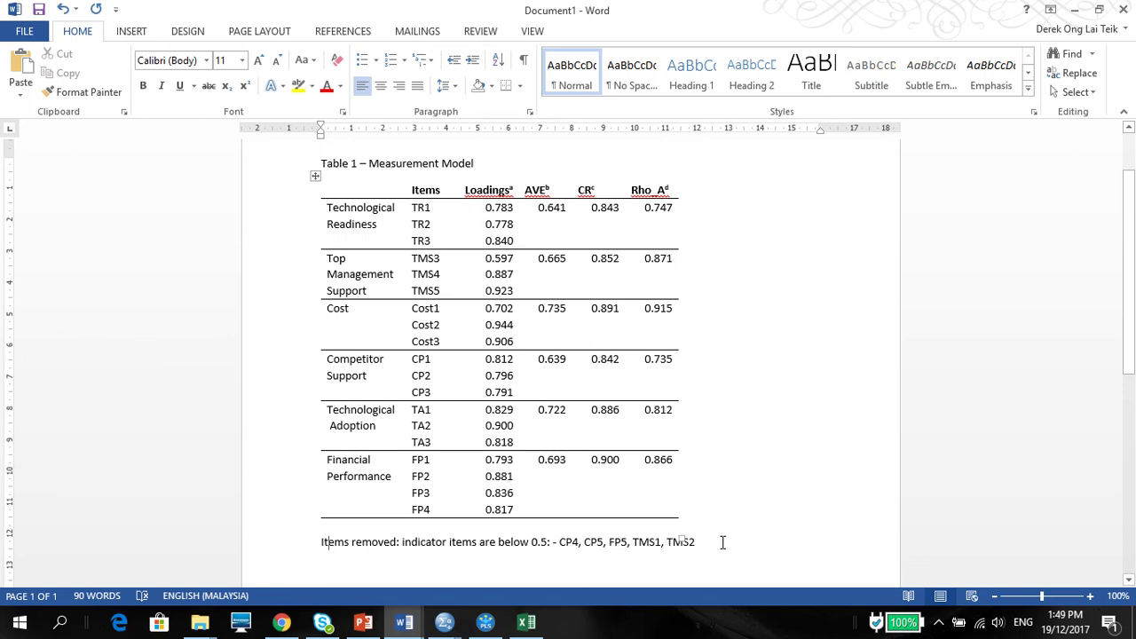
key("Return")
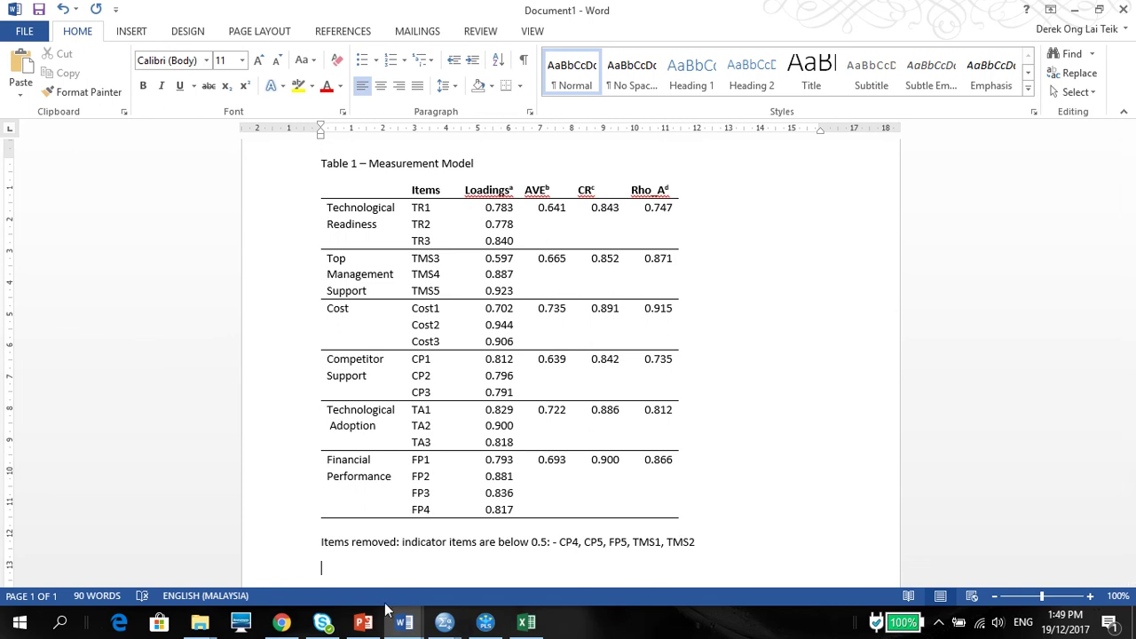
In the SMART PLS Notes deck, go to slide 43 'Example: Measurement Model Table' and select criteria notes a–d.
left_click(364, 620)
left_click(103, 424)
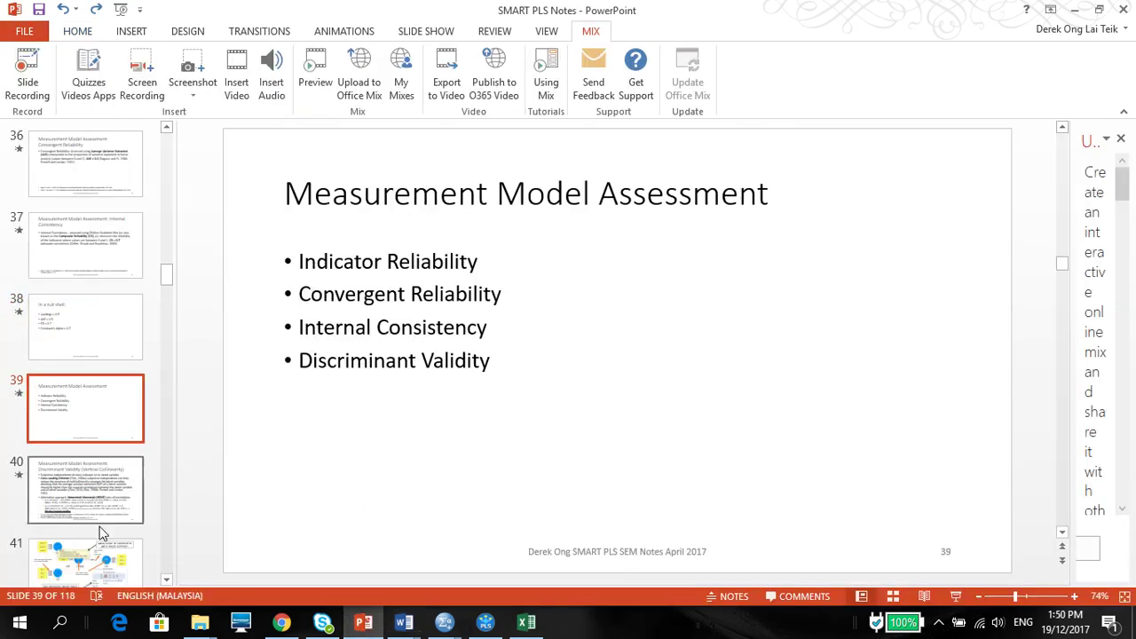
left_click(96, 497)
left_click(111, 569)
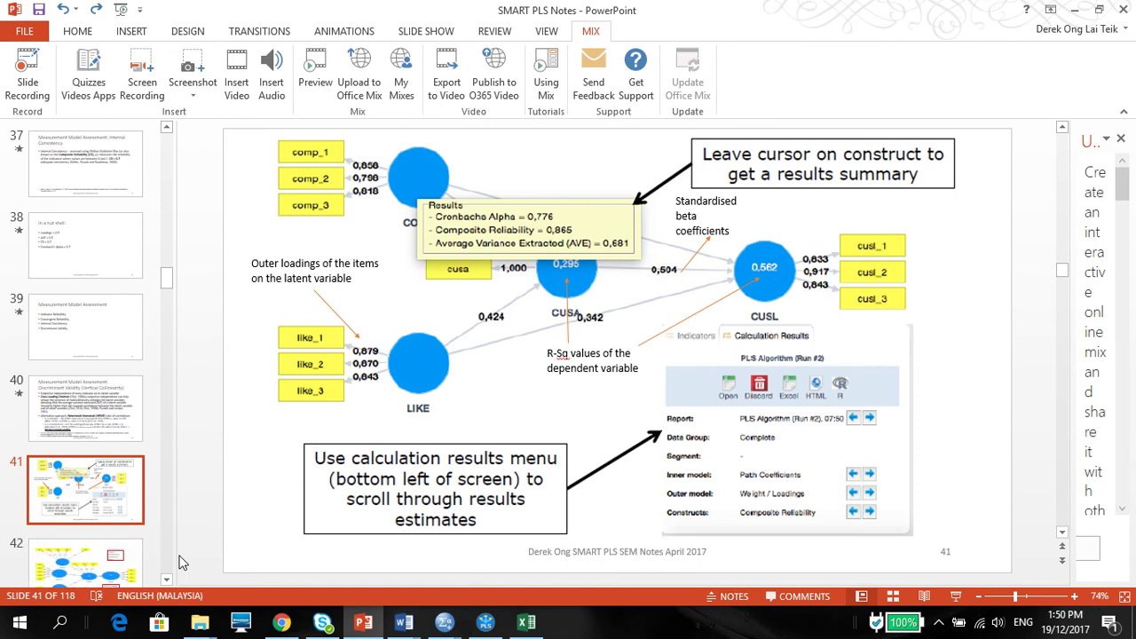
scroll(168, 563, "down", 5)
left_click(77, 181)
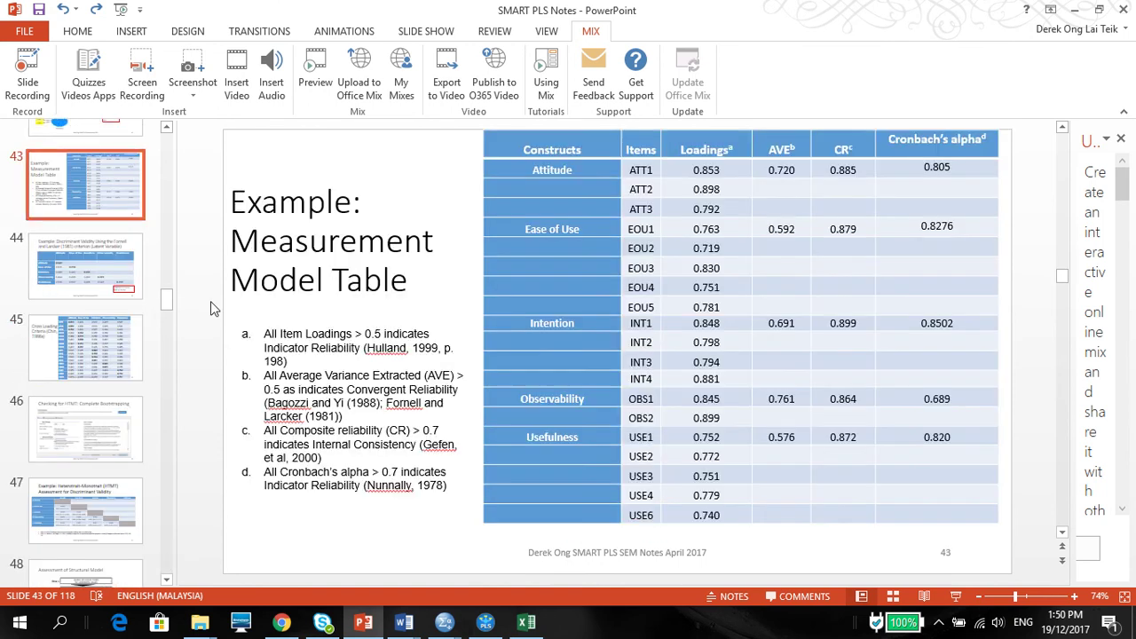
mouse_move(260, 334)
left_mouse_down()
mouse_move(288, 362)
mouse_move(407, 401)
left_mouse_up()
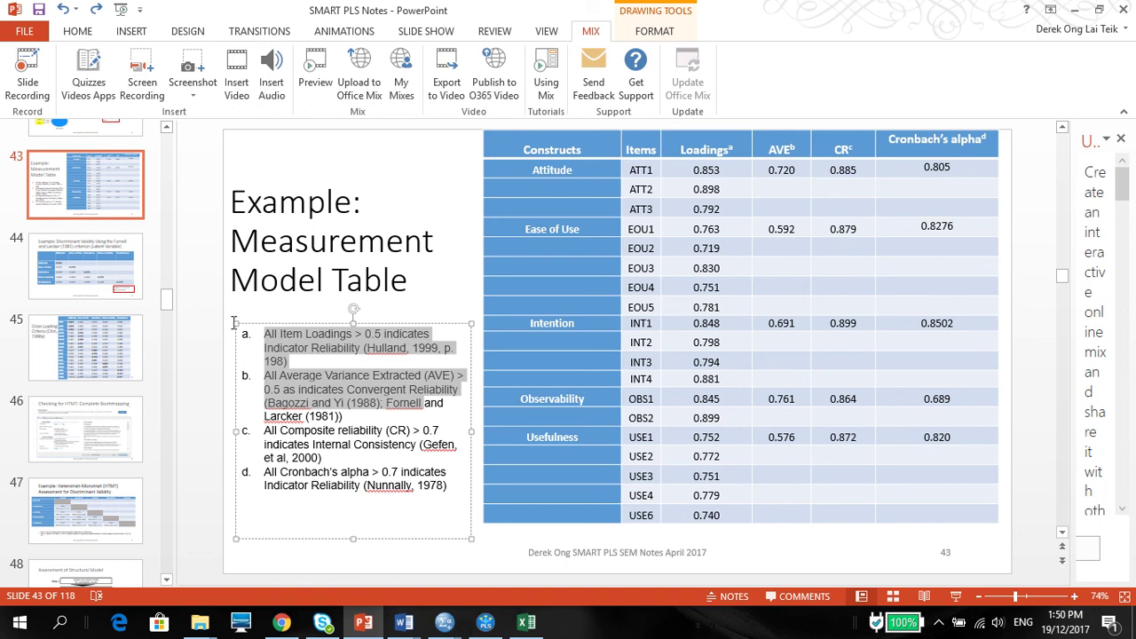
left_click_drag(260, 333, 446, 502)
key("ctrl+c")
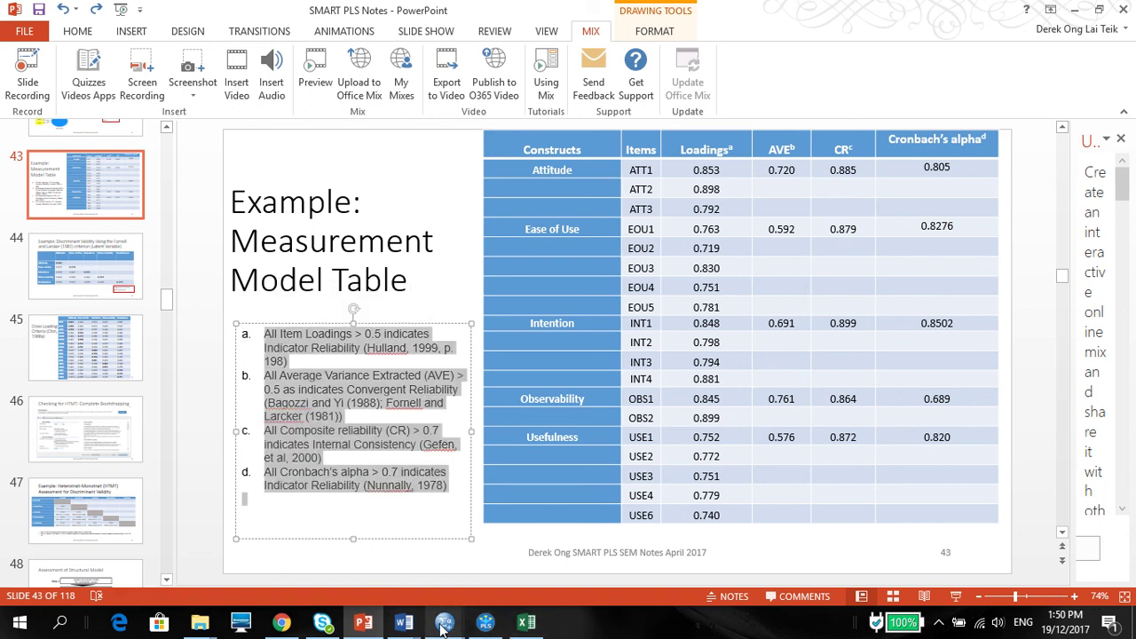
Paste the criteria notes a–d below the removed-items line in the Word document.
left_click(404, 626)
left_click(364, 551)
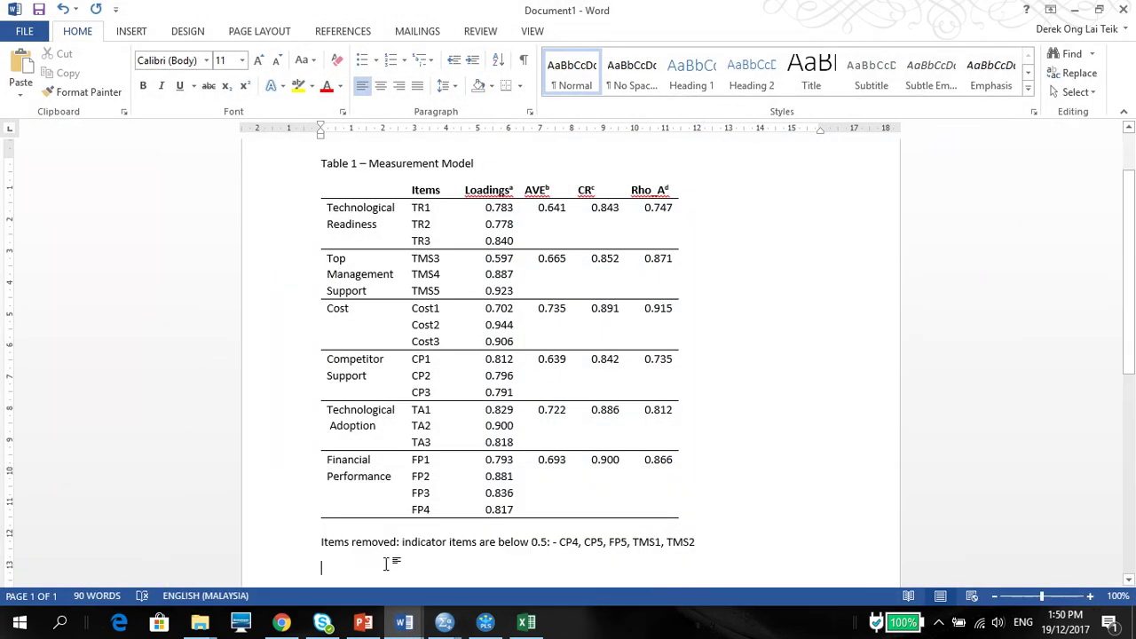
key("ctrl+v")
Format the removed-items note and criteria notes as 8 pt with 0 pt spacing after.
left_click_drag(362, 419, 772, 535)
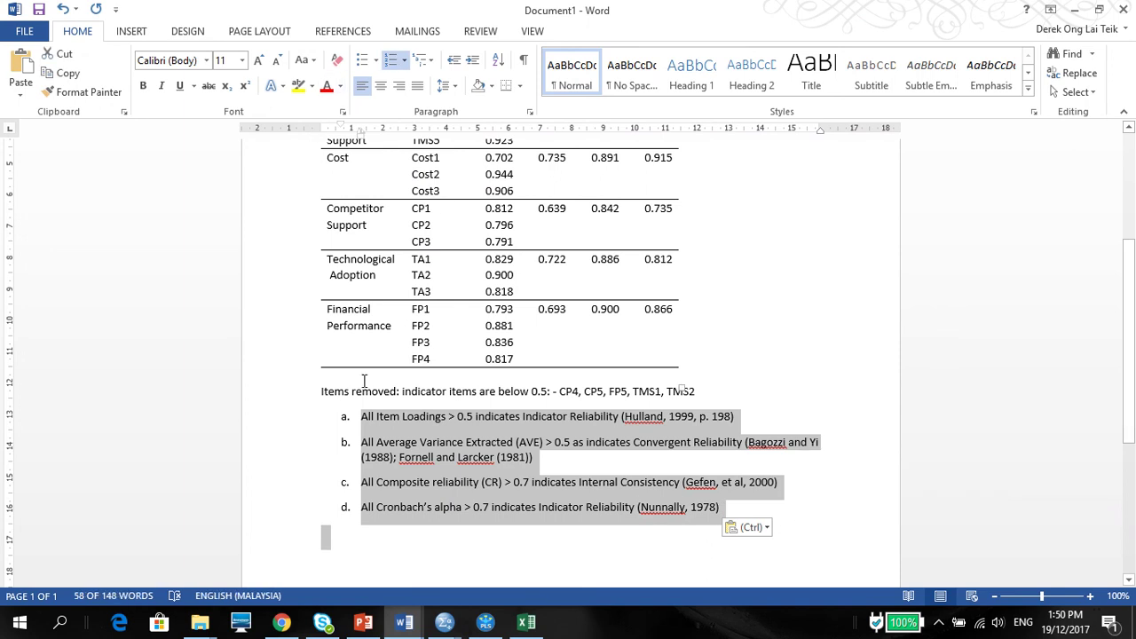
left_click_drag(322, 389, 579, 571)
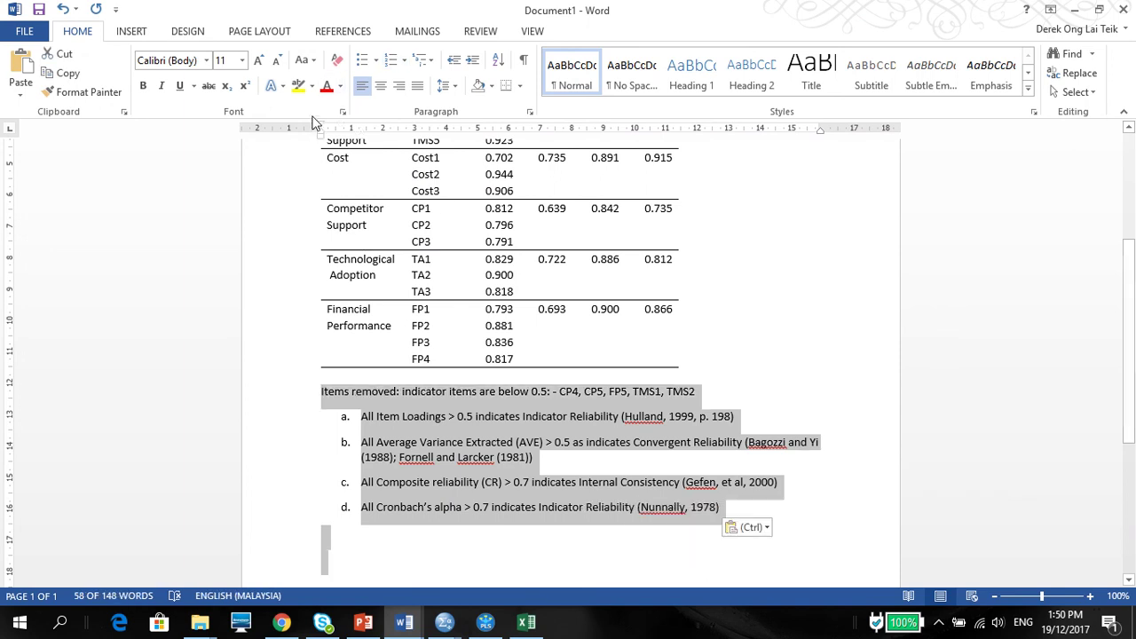
left_click(242, 60)
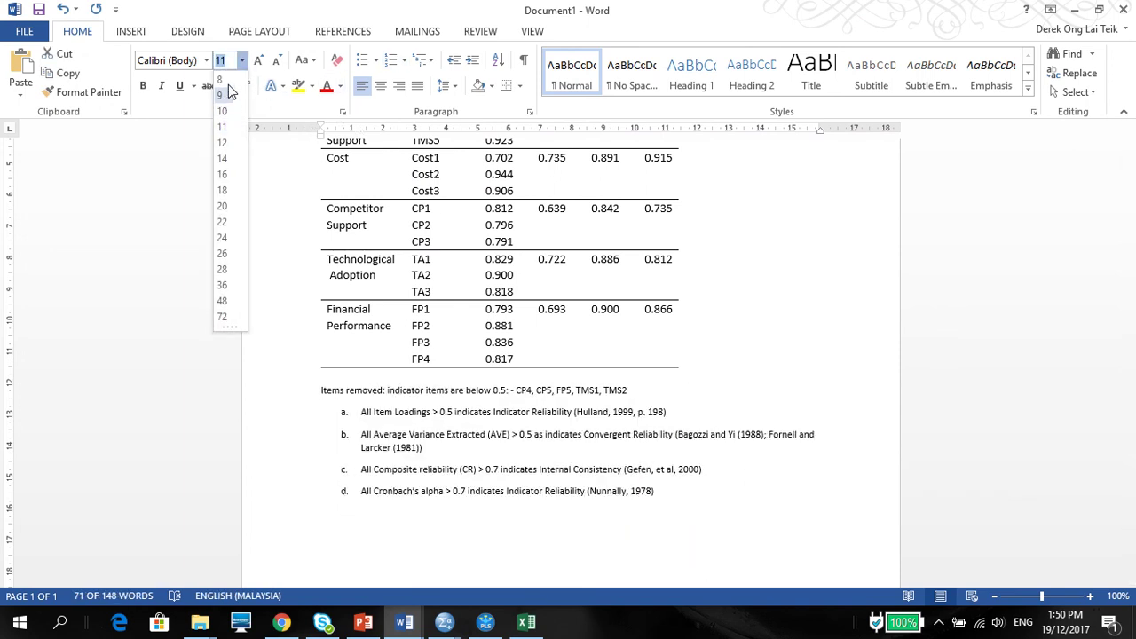
left_click(219, 79)
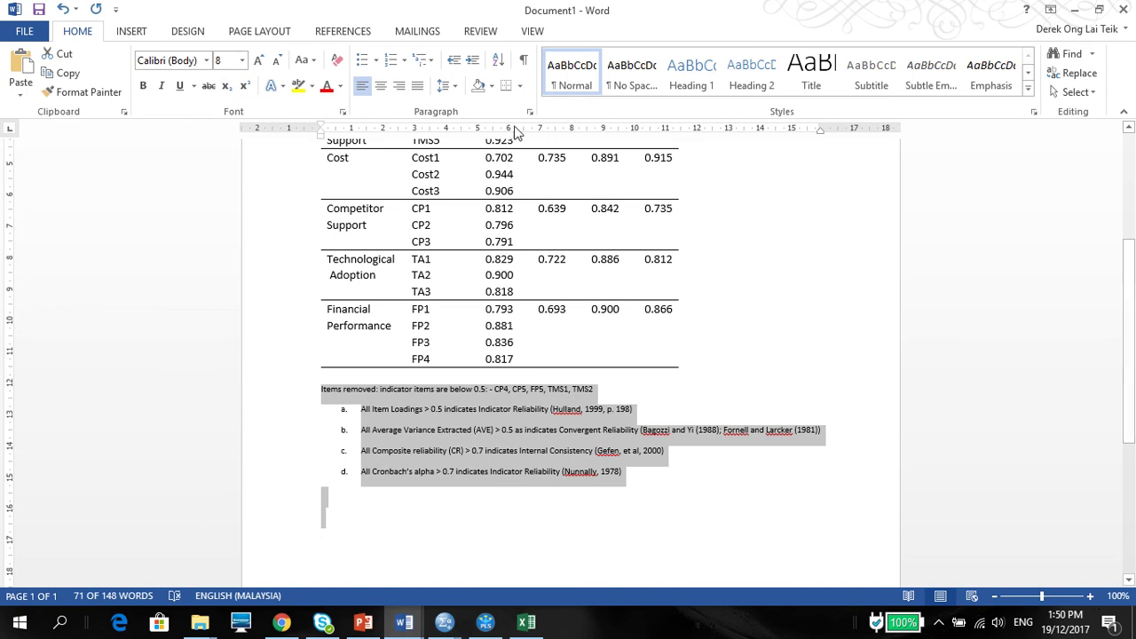
left_click(530, 112)
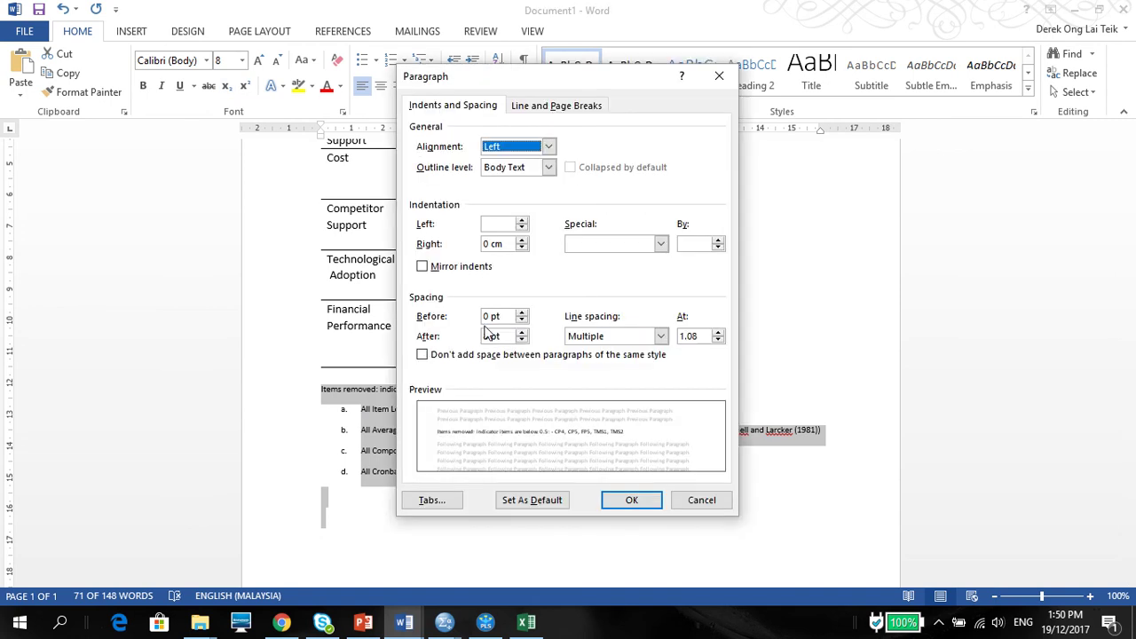
left_click(522, 340)
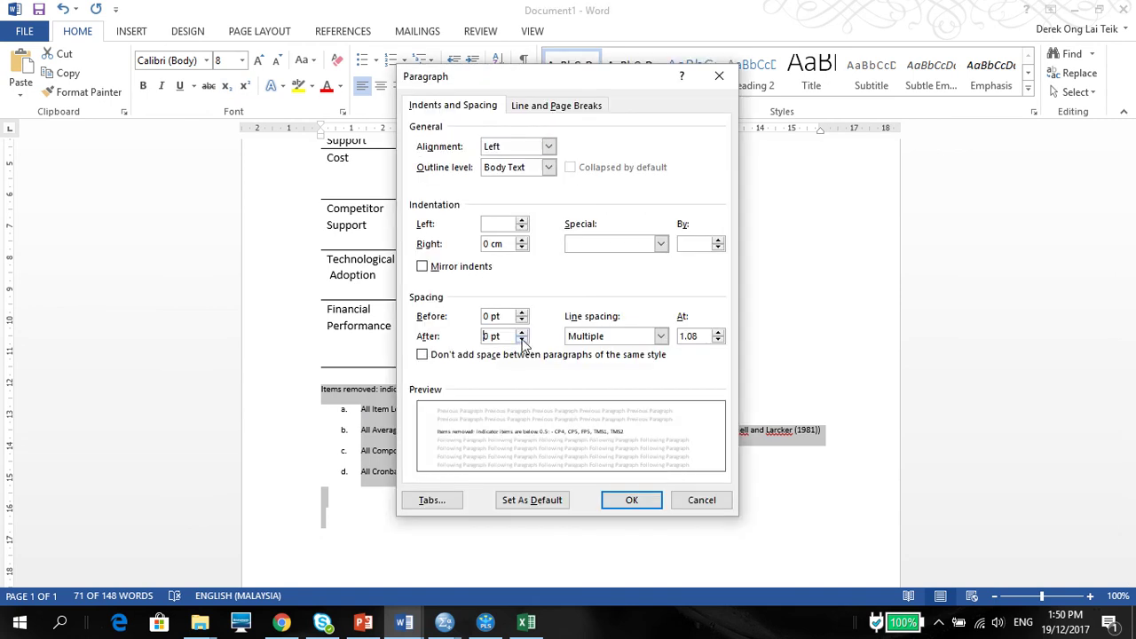
left_click(637, 502)
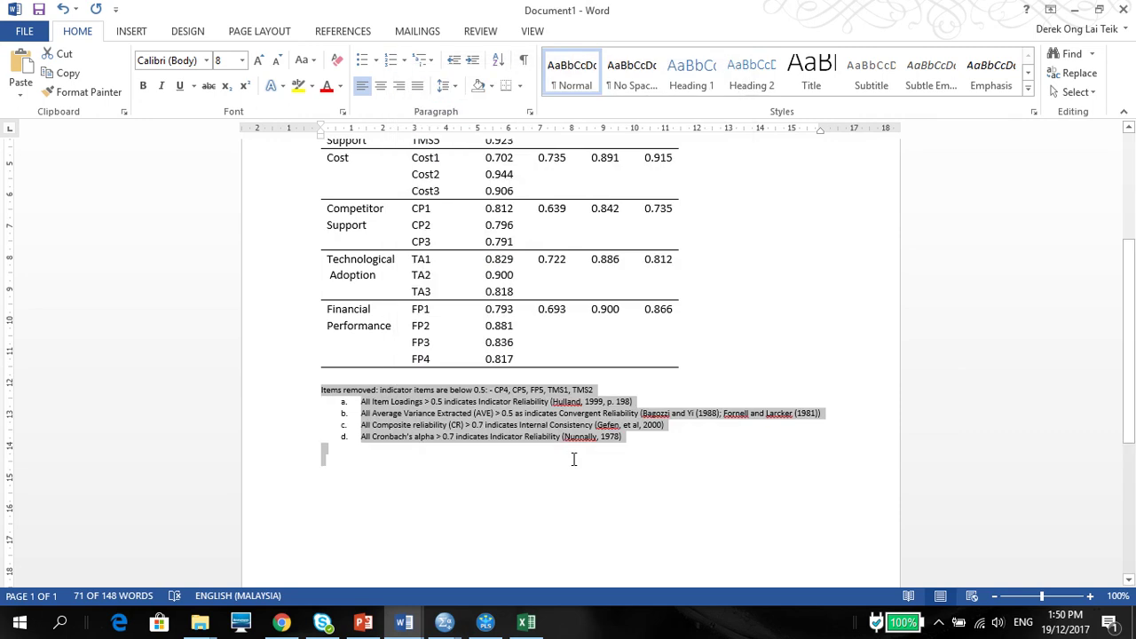
left_click_drag(1130, 373, 1132, 294)
Make the 'Table 1 – Measurement Model' title bold.
left_click(489, 189)
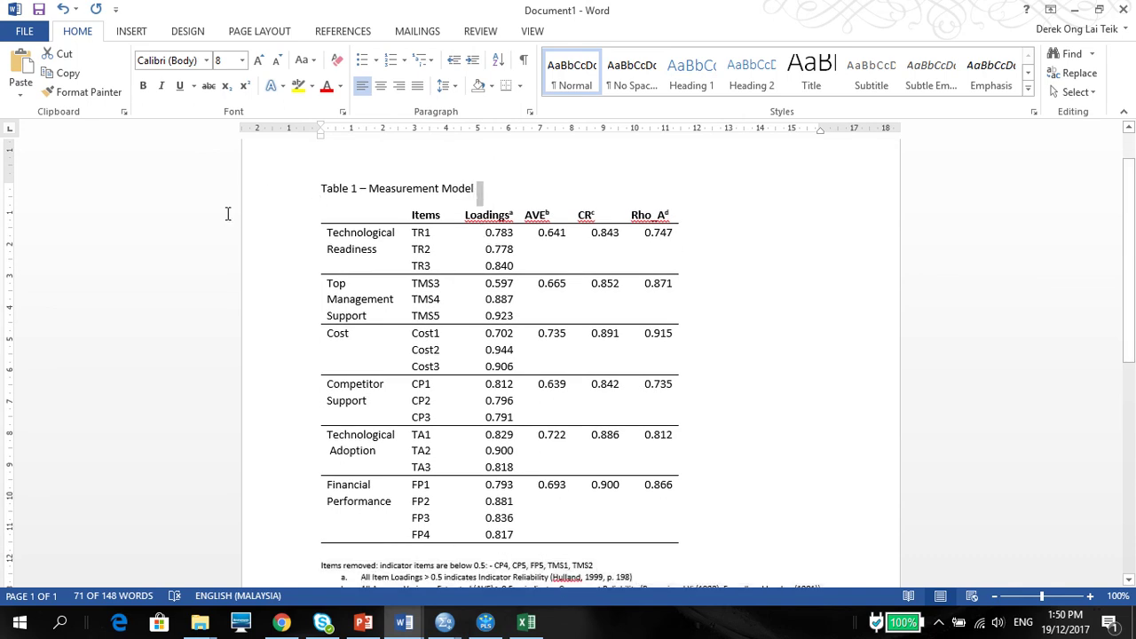
left_click(272, 193)
left_click(143, 87)
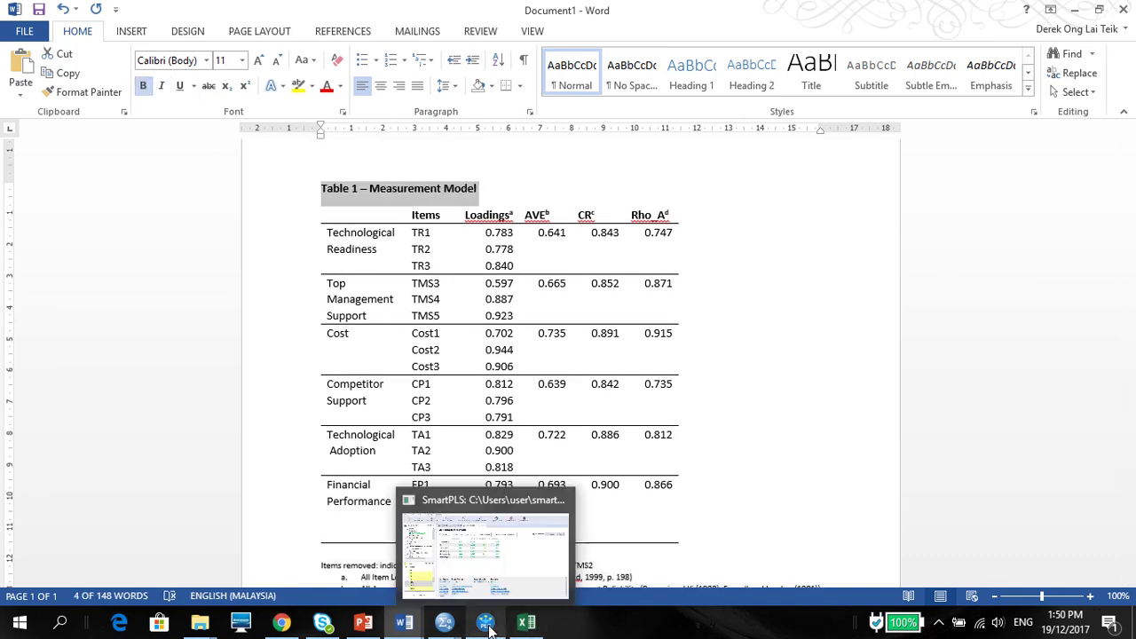
Review the Cronbach's Alpha, rho_A, Composite Reliability and AVE charts in SmartPLS.
left_click(487, 625)
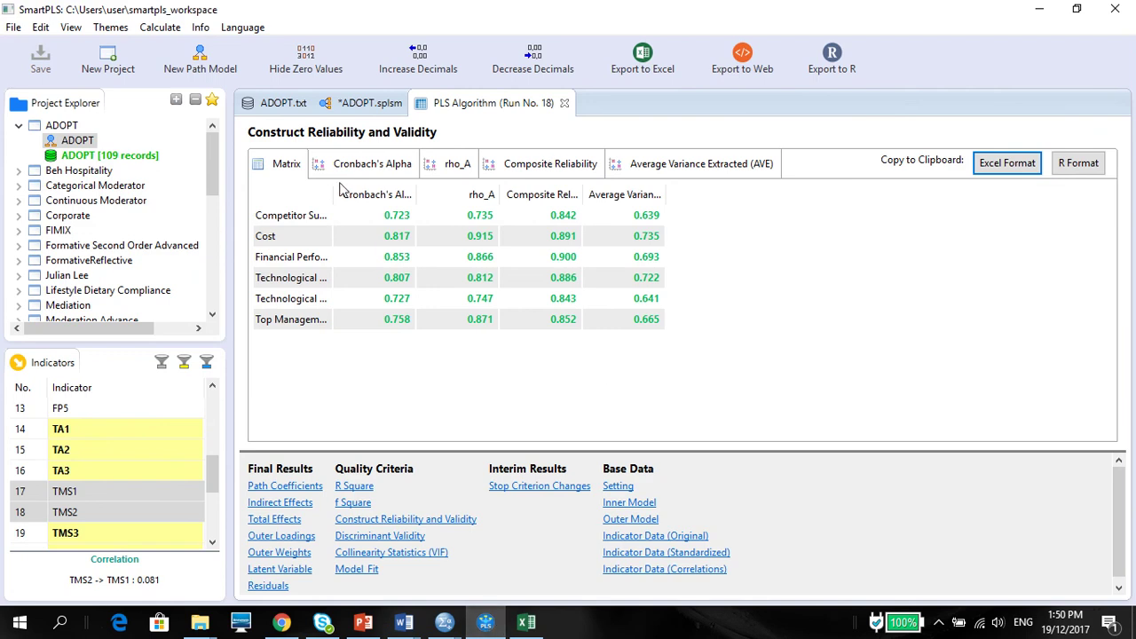
left_click(340, 167)
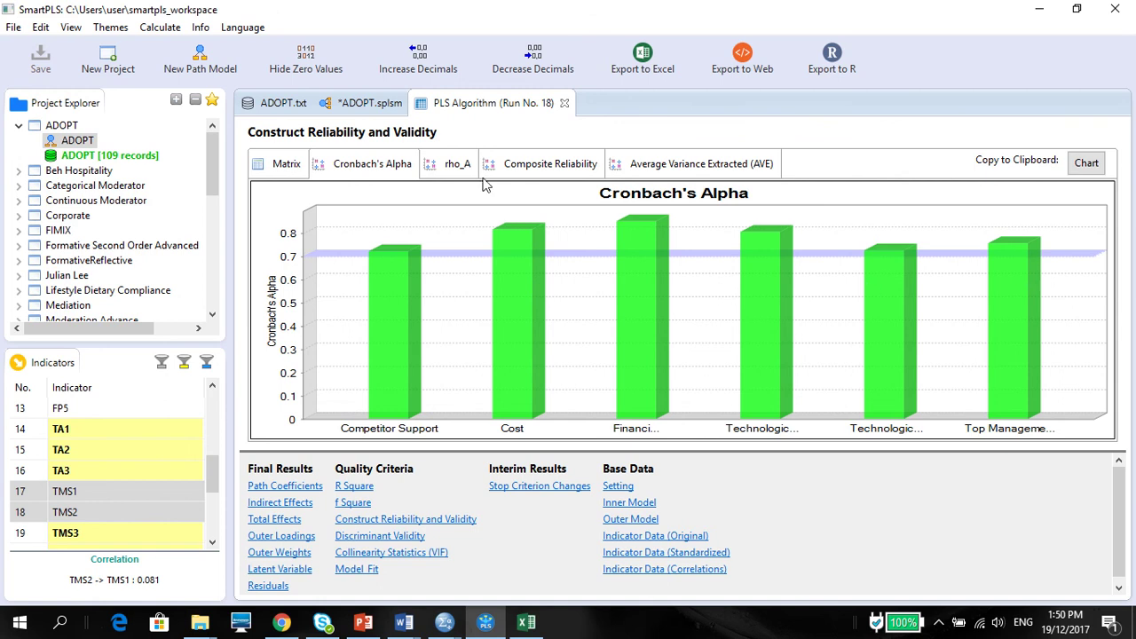
left_click(456, 167)
left_click(574, 165)
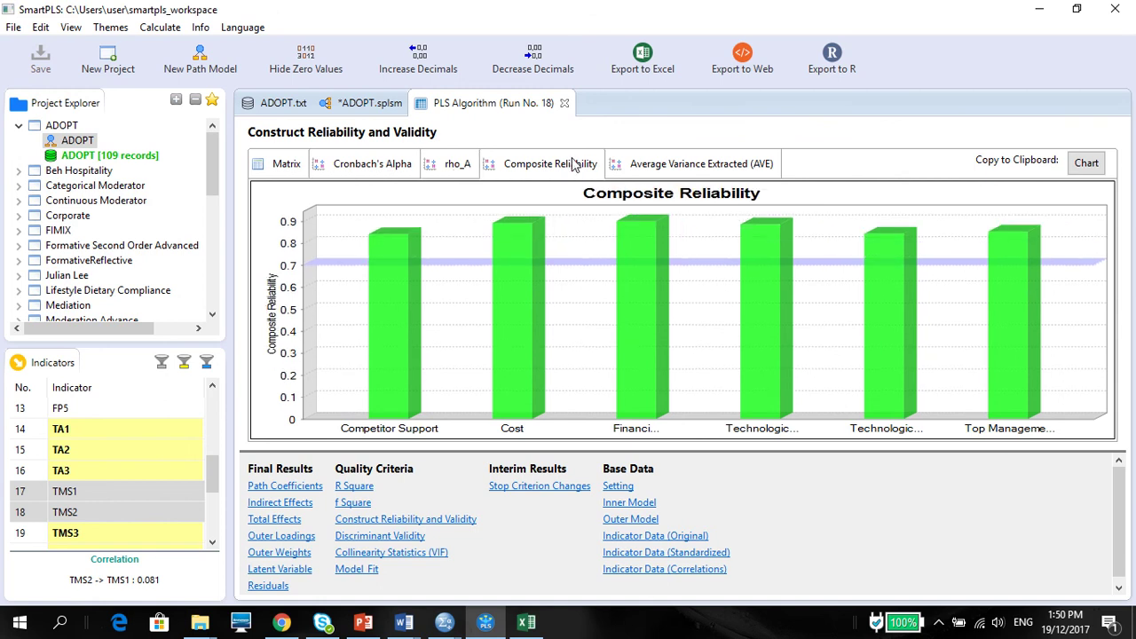
left_click(714, 170)
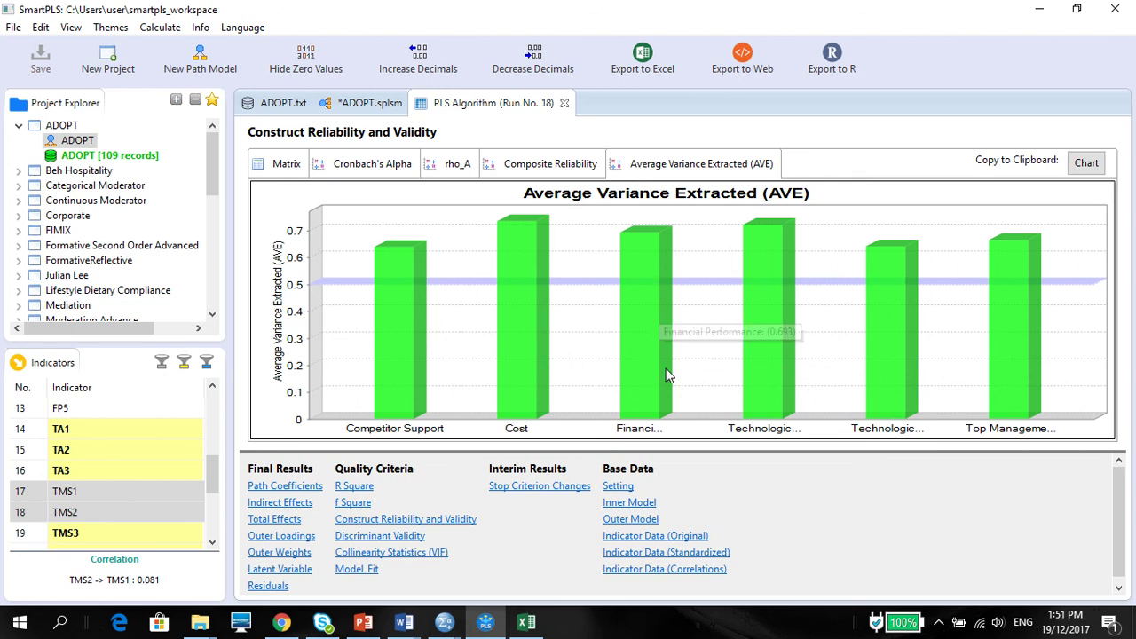
Show run 18's Outer Loadings matrix from the PLS algorithm results.
left_click(361, 103)
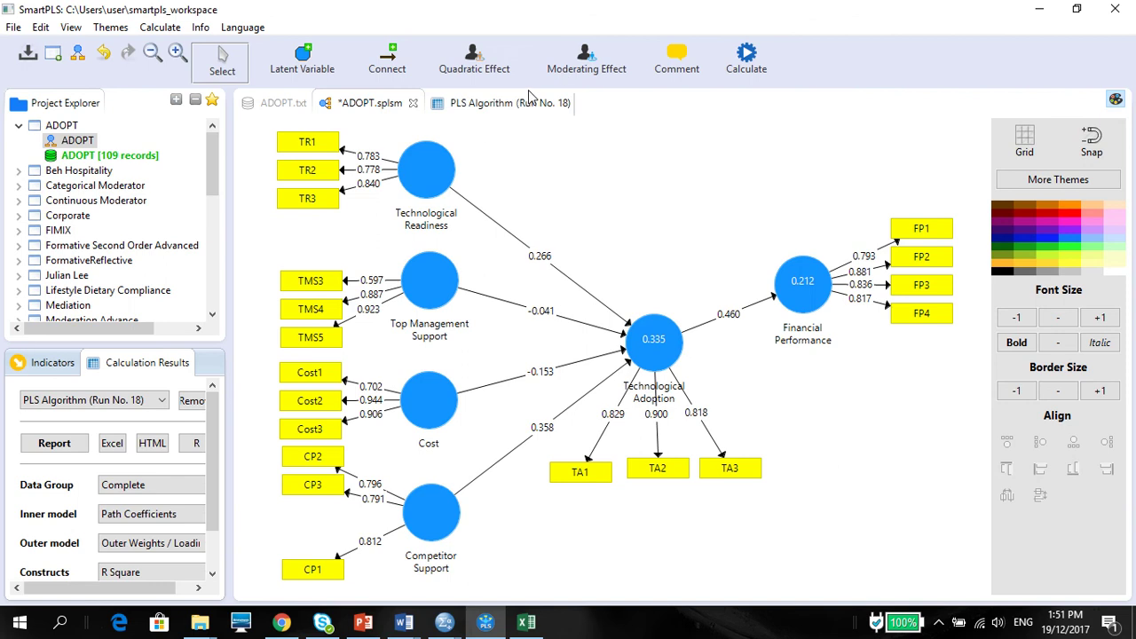
left_click(504, 103)
left_click(263, 538)
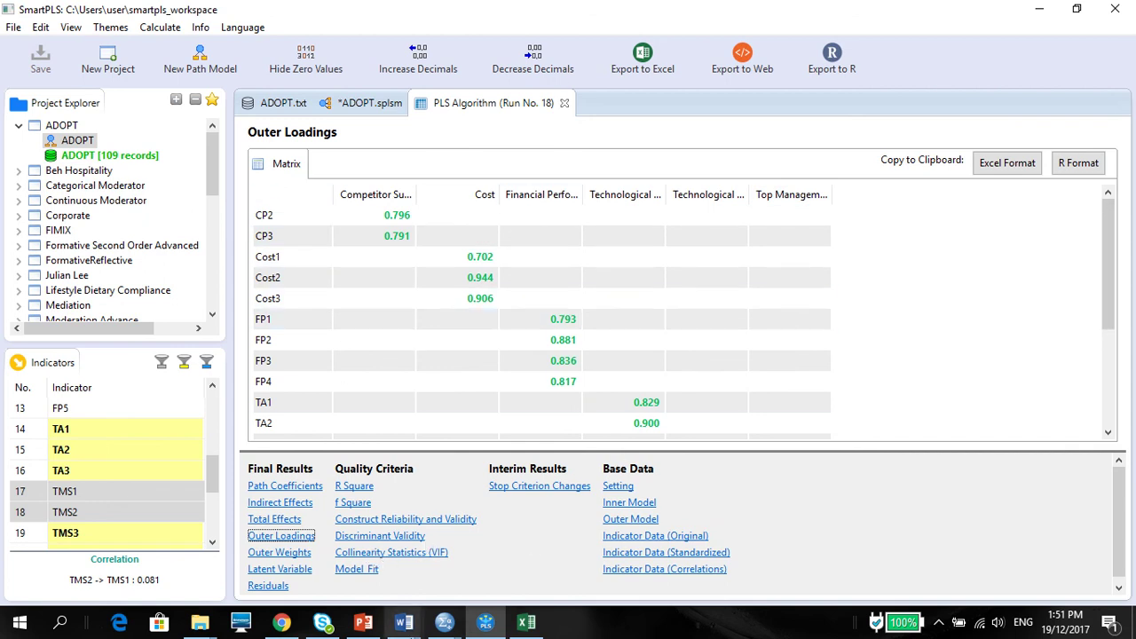
Check the compiled table in the Excel workbook, then bring Word's Document1 back to the front.
left_click(526, 622)
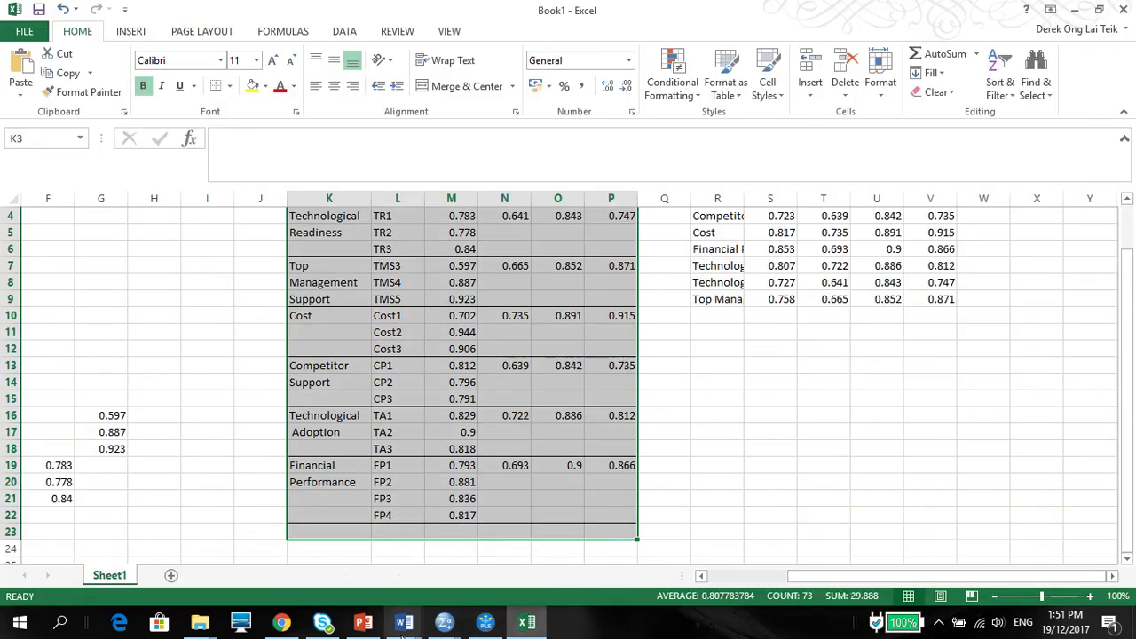
mouse_move(399, 635)
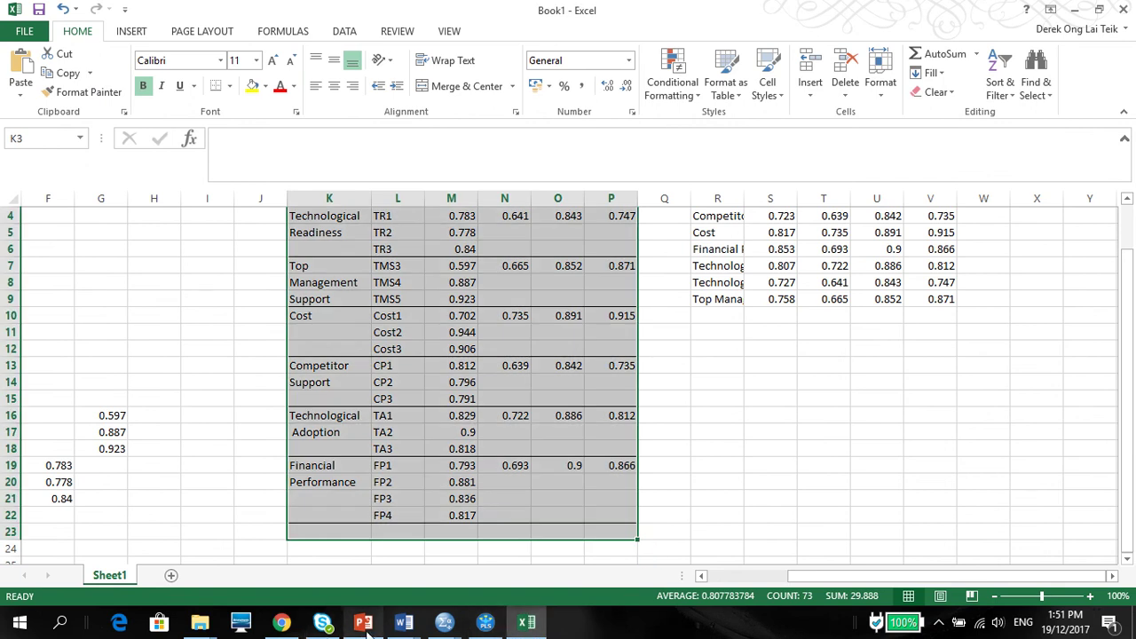
left_click(355, 599)
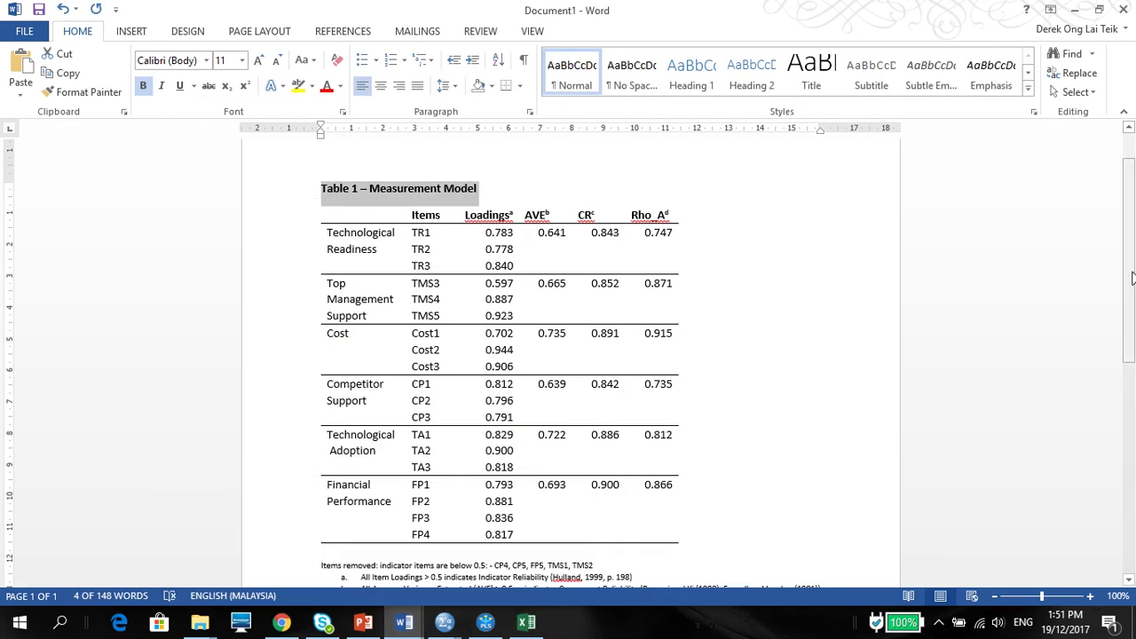
mouse_move(1132, 277)
left_mouse_down()
mouse_move(1133, 334)
mouse_move(1128, 296)
left_mouse_up()
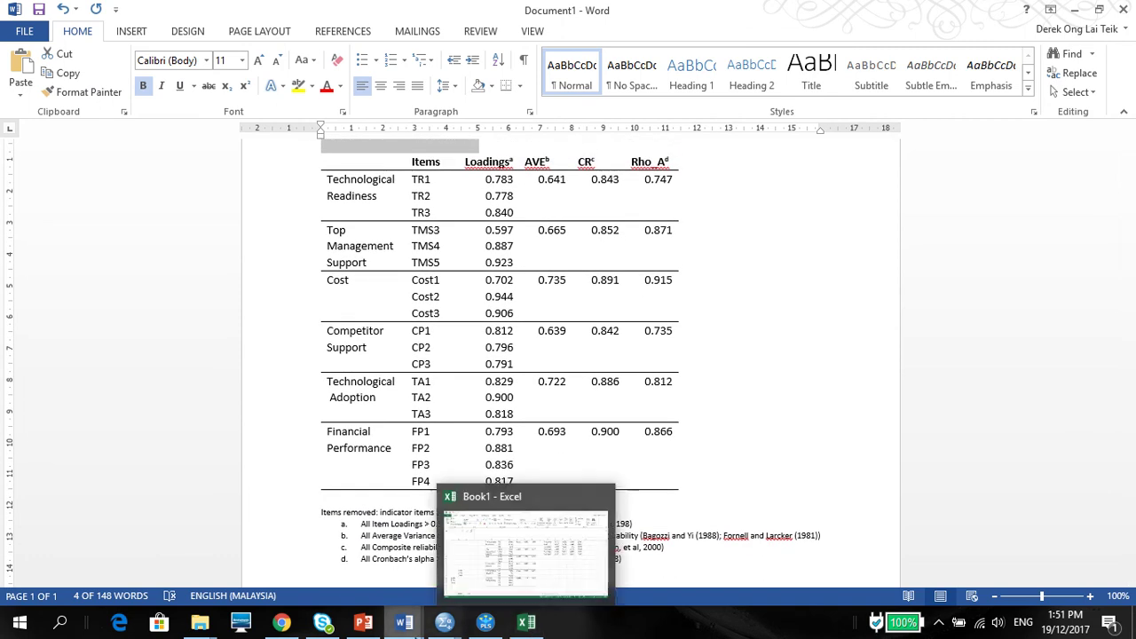
mouse_move(486, 628)
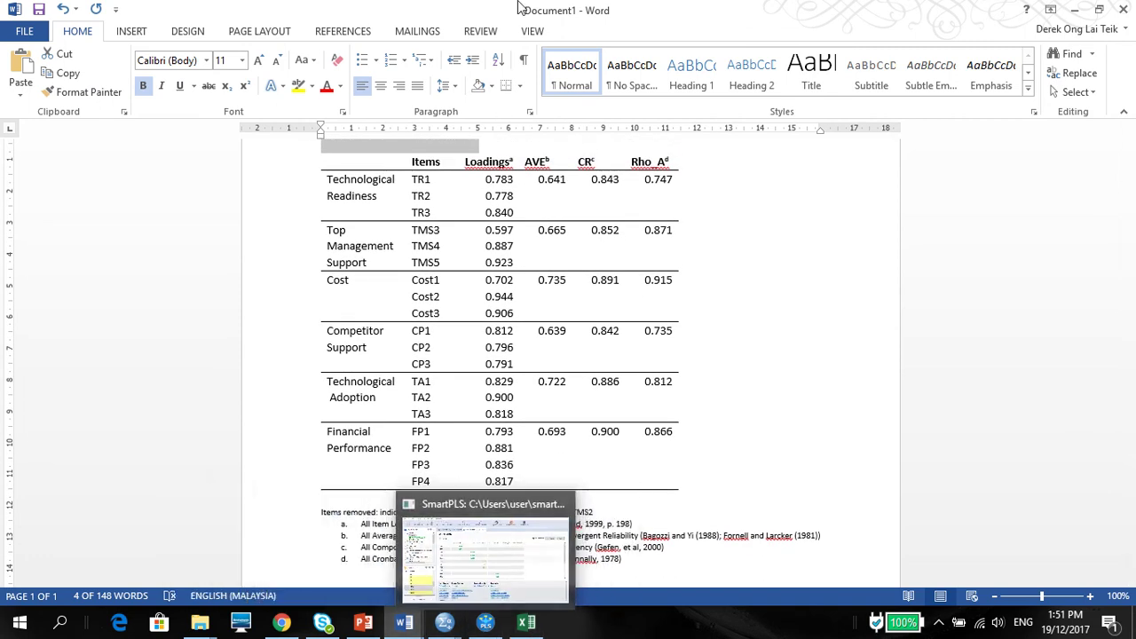